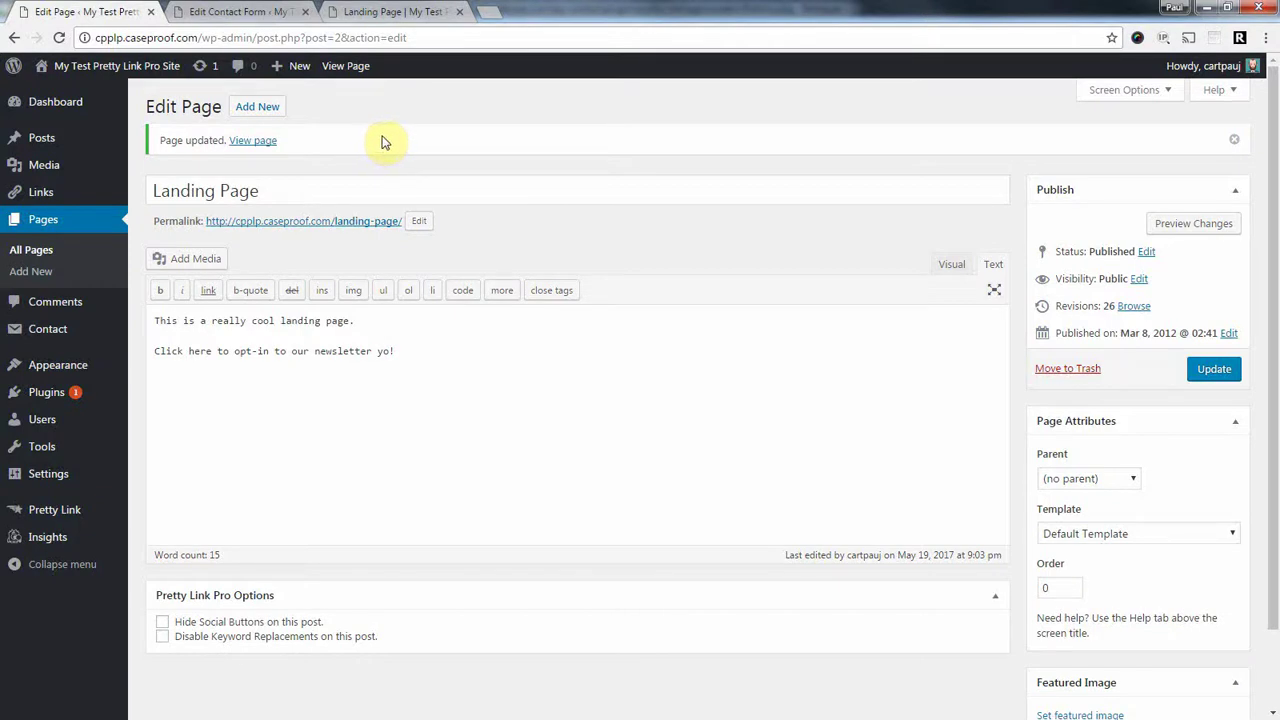
Step: Switch the Landing Page editor to Visual and update the page with its newsletter opt-in line
left_click(395, 110)
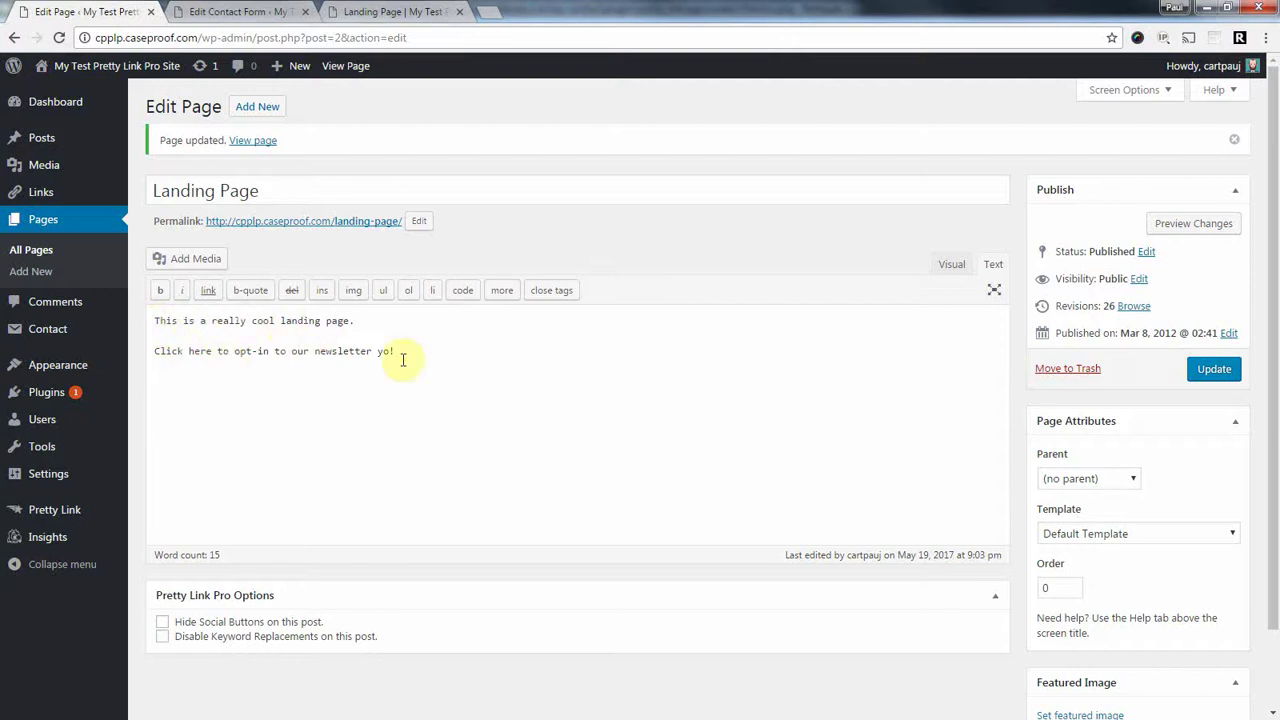
left_click(949, 265)
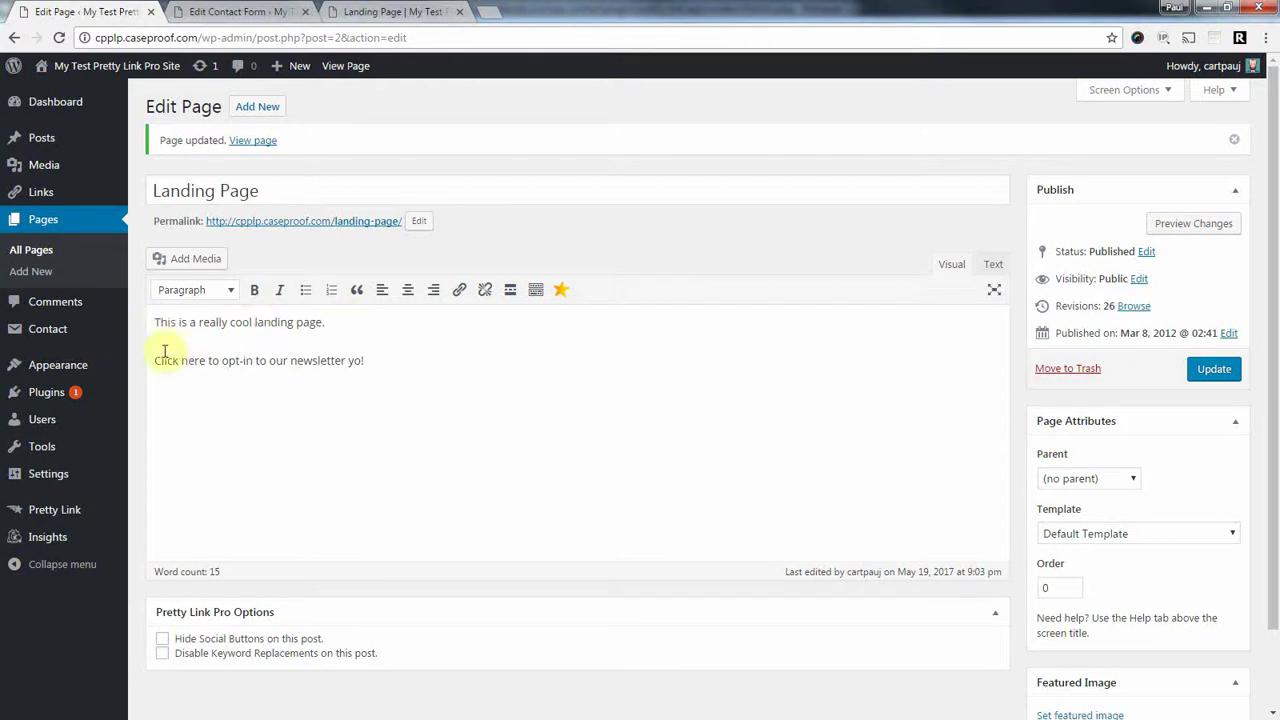
left_click_drag(192, 362, 391, 360)
left_click(391, 360)
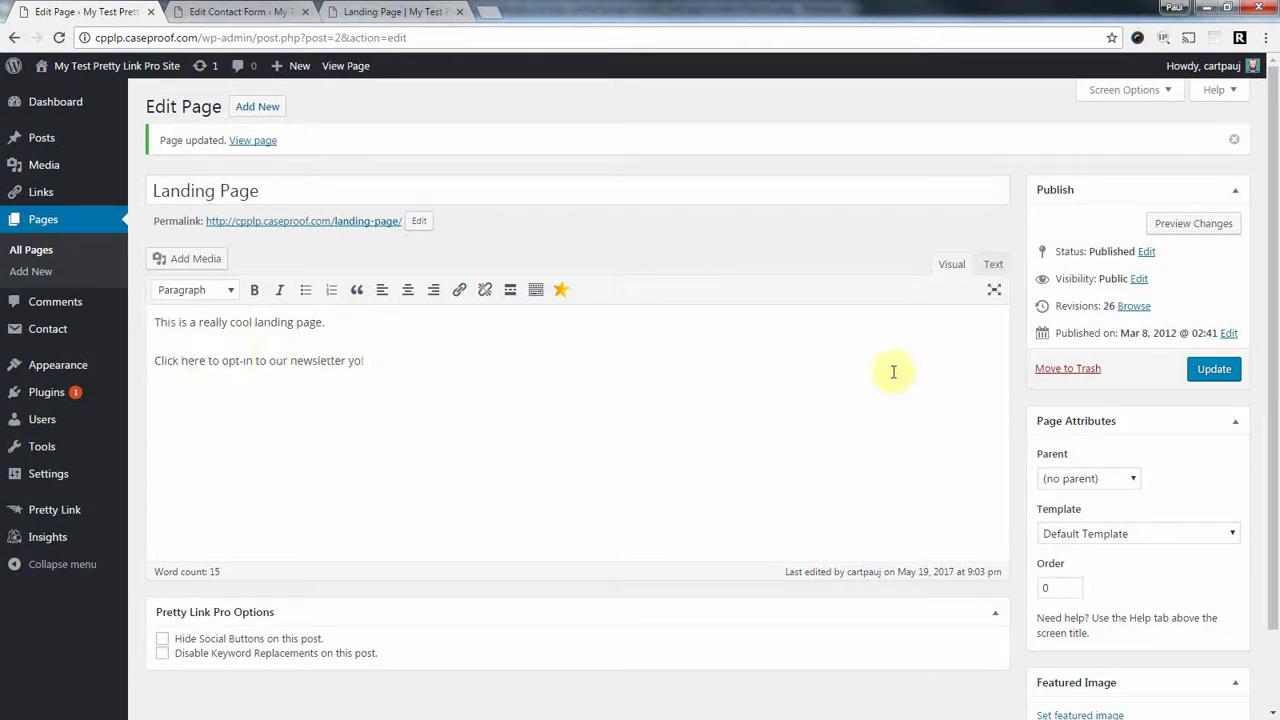
left_click(1212, 370)
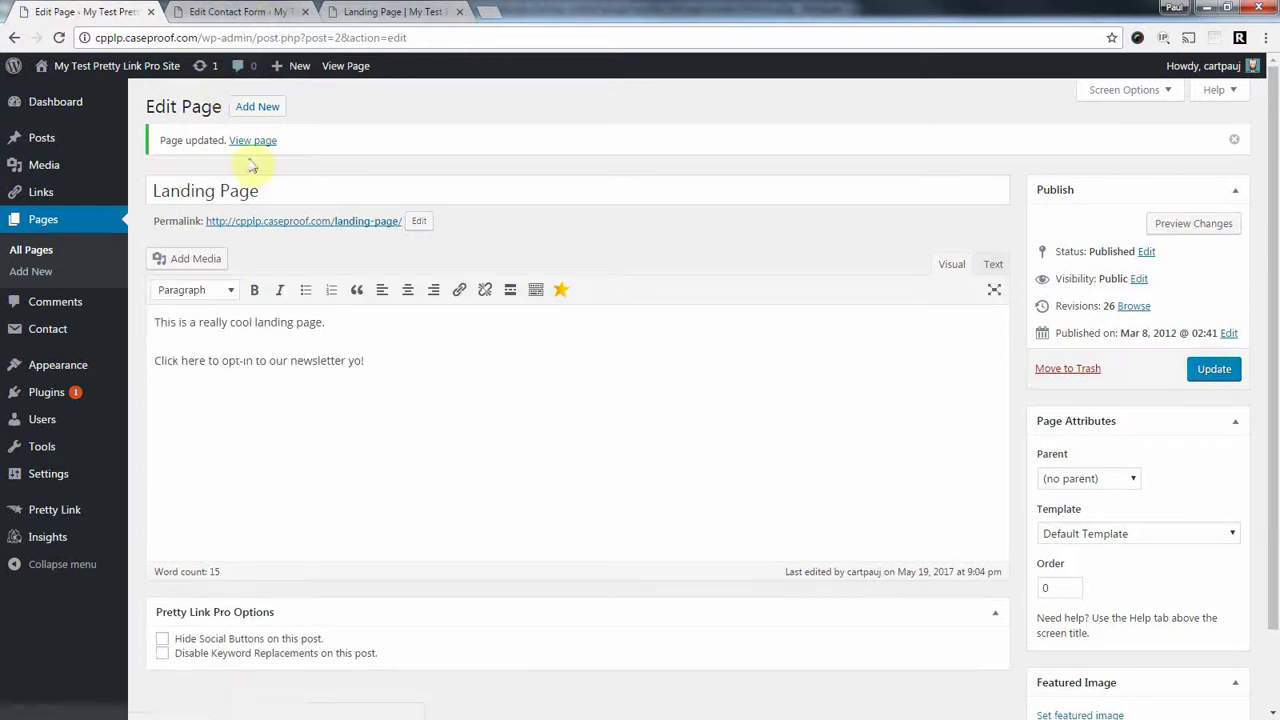
Step: From the pages list, close the extra tabs and open the Opt-In Page's live view separately
left_click(49, 220)
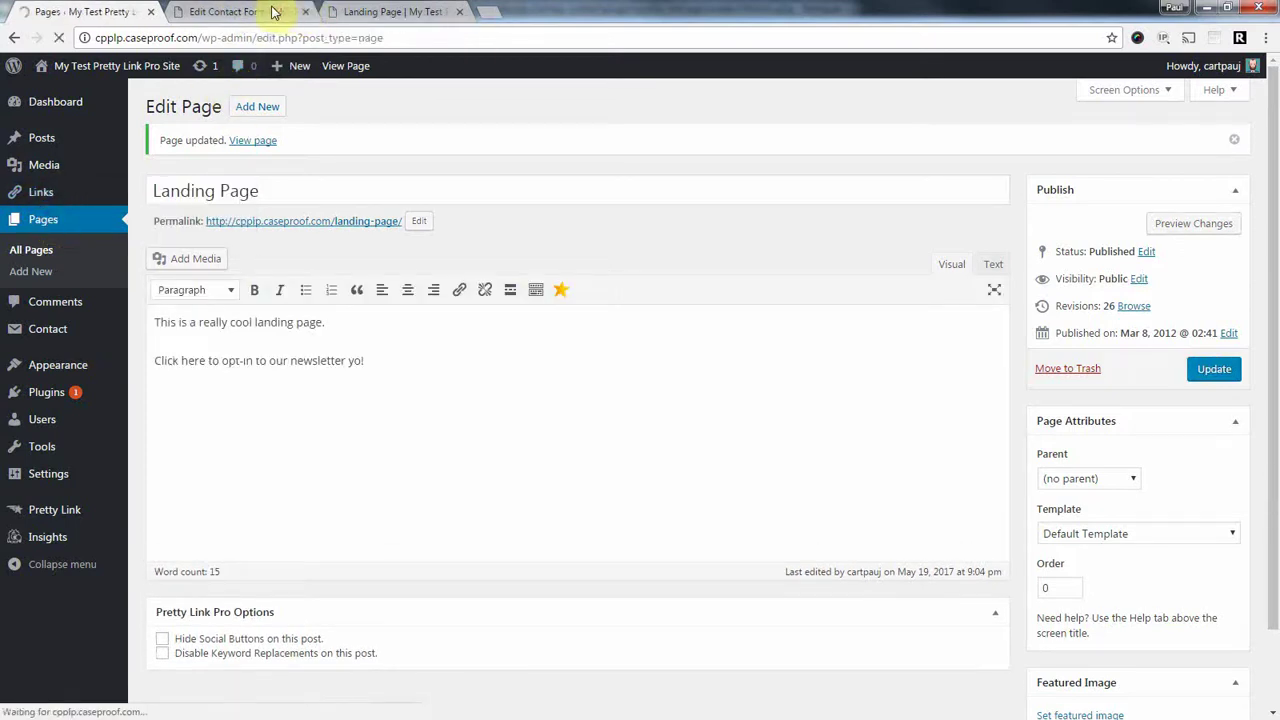
middle_click(266, 12)
middle_click(266, 12)
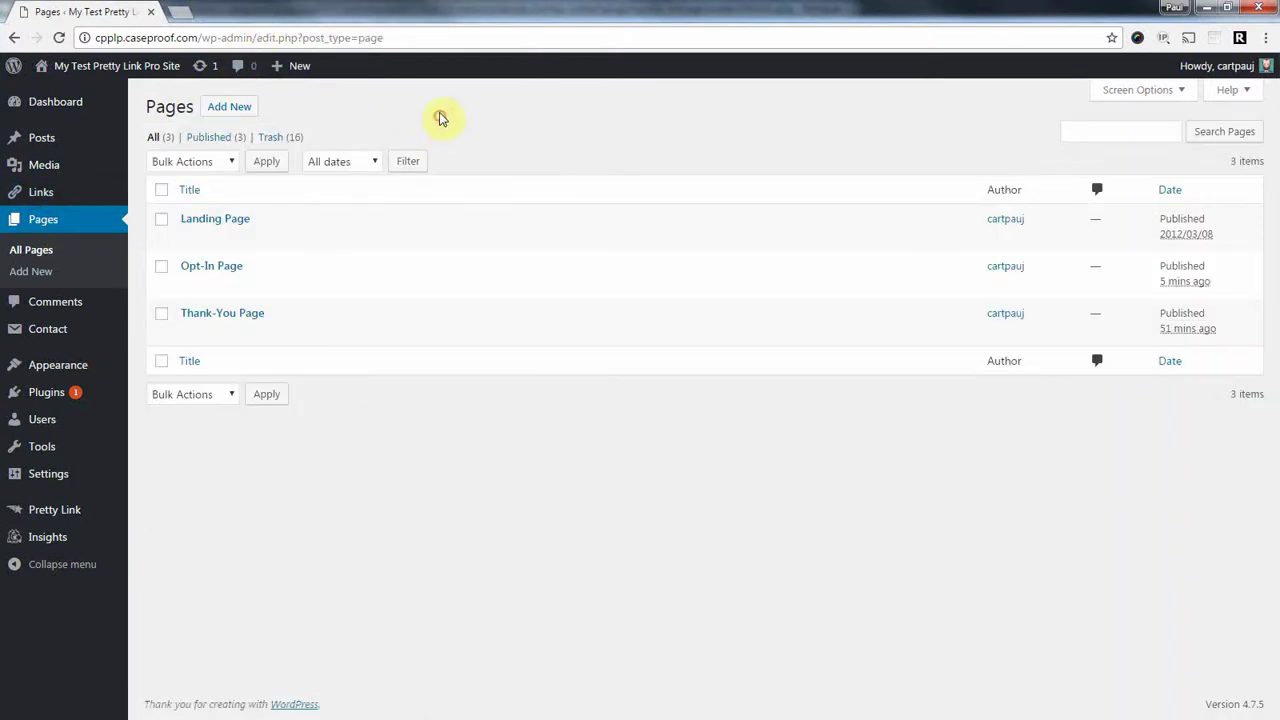
mouse_move(232, 226)
mouse_move(229, 266)
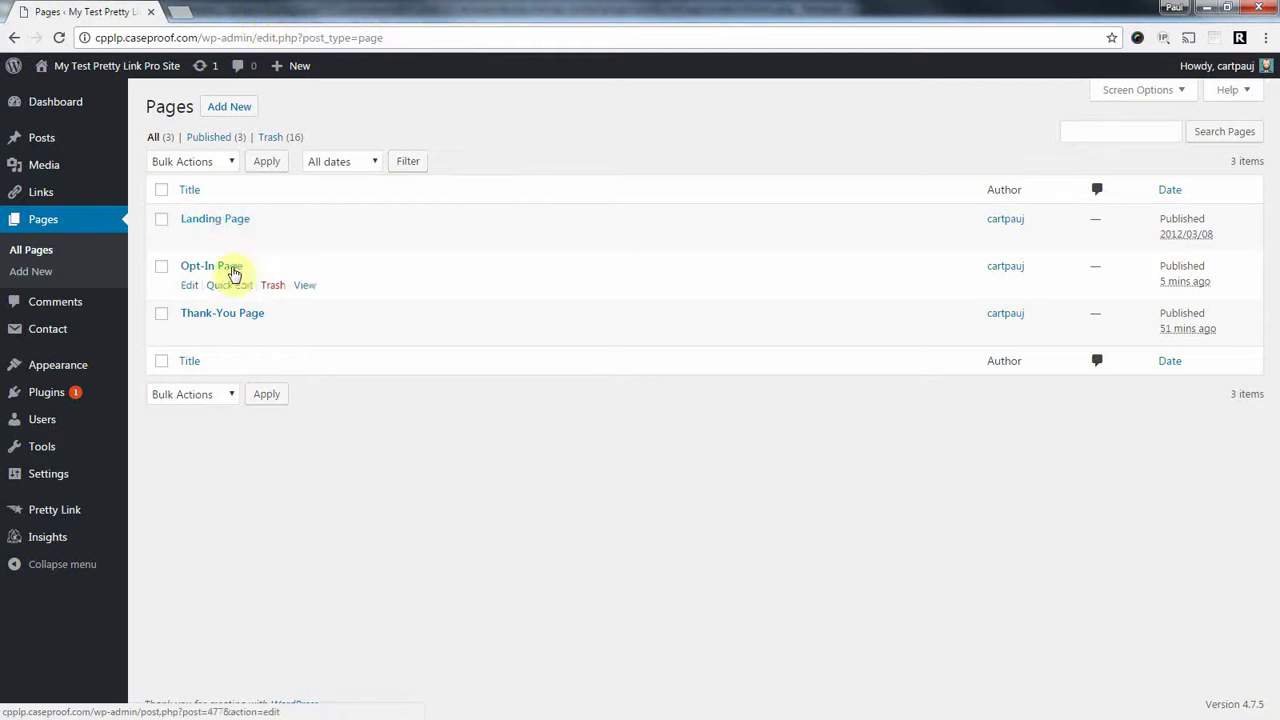
middle_click(303, 286)
Step: Check the Opt-In Page's Your Name and Your Email fields, then return to the pages list
left_click(223, 11)
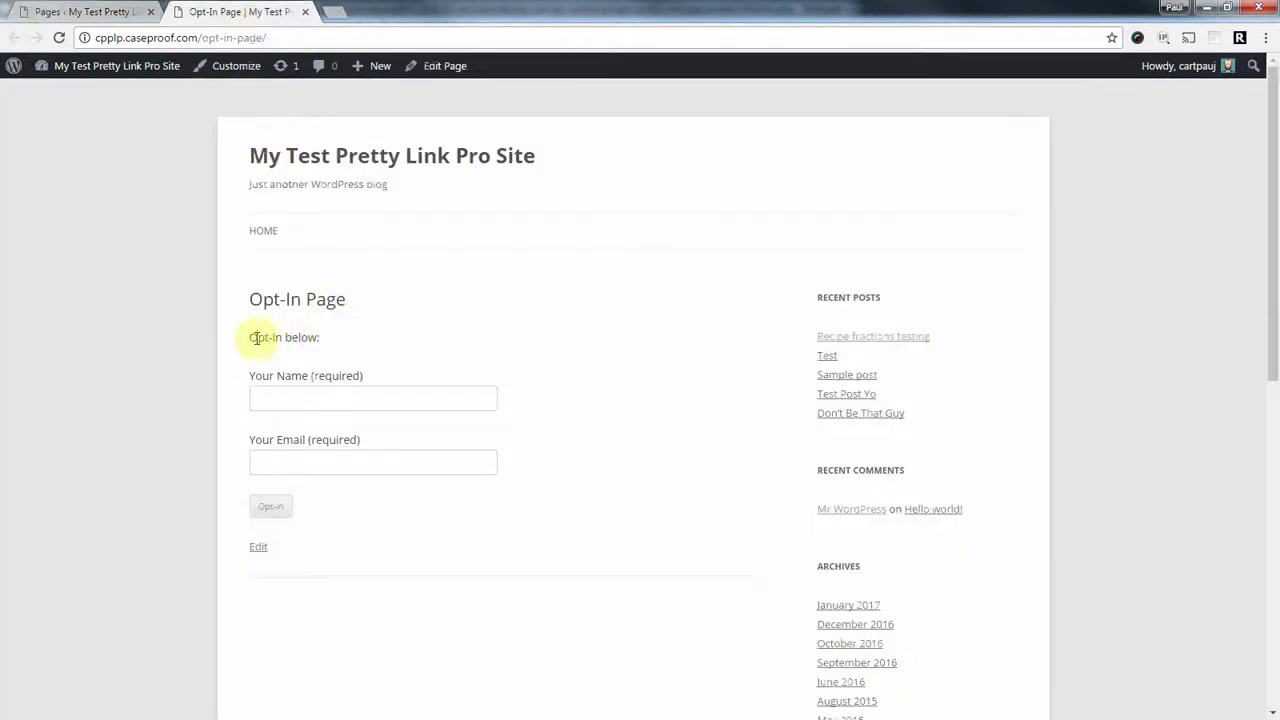
left_click(264, 395)
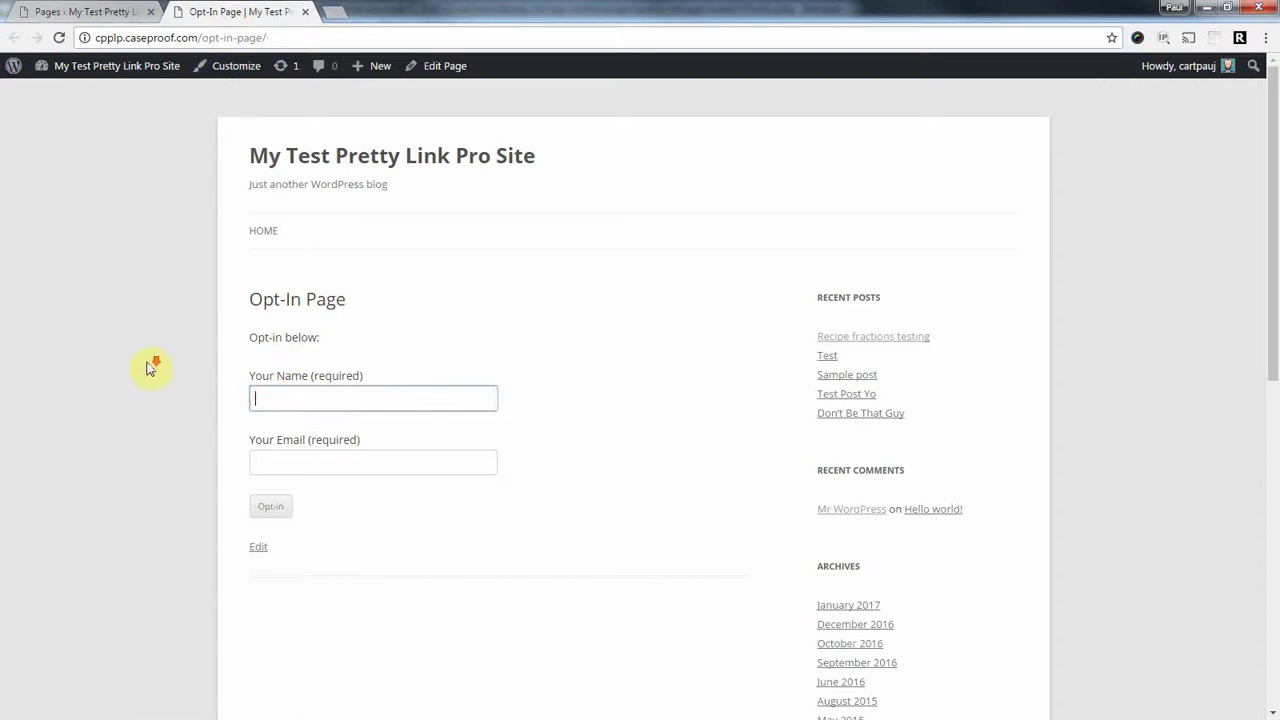
scroll(152, 366, "down", 1)
left_click(282, 386)
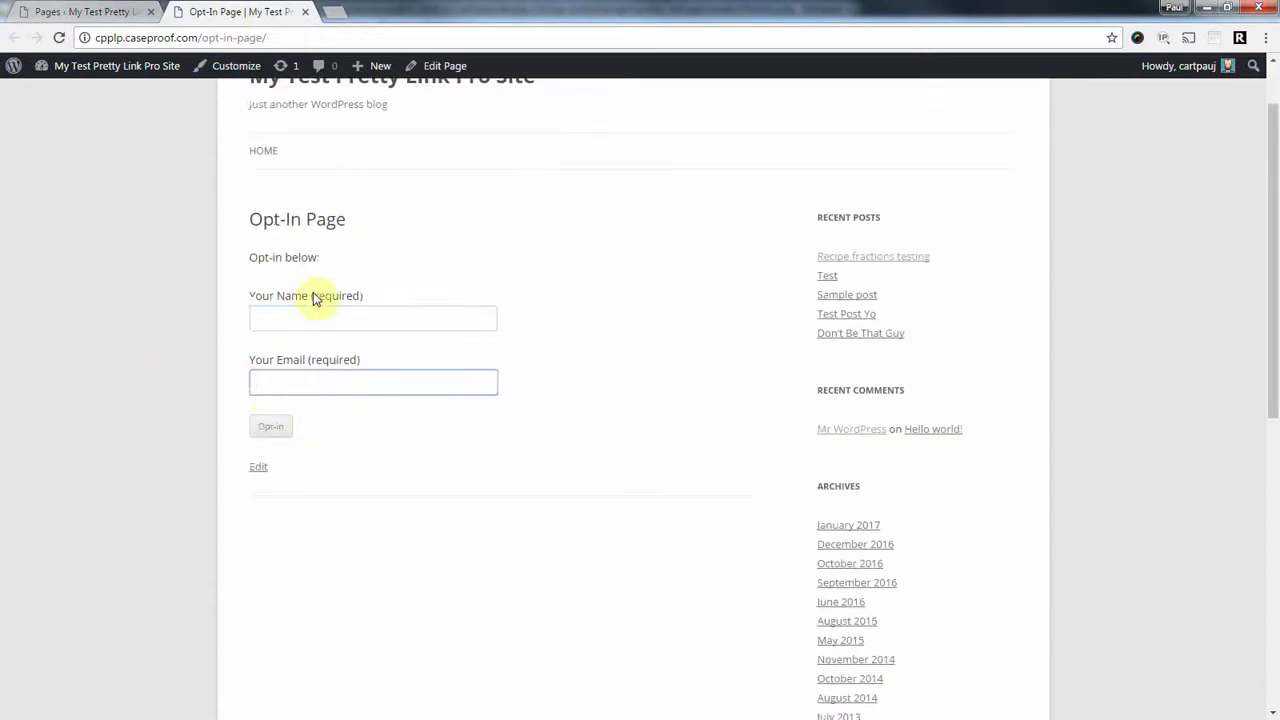
left_click(167, 300)
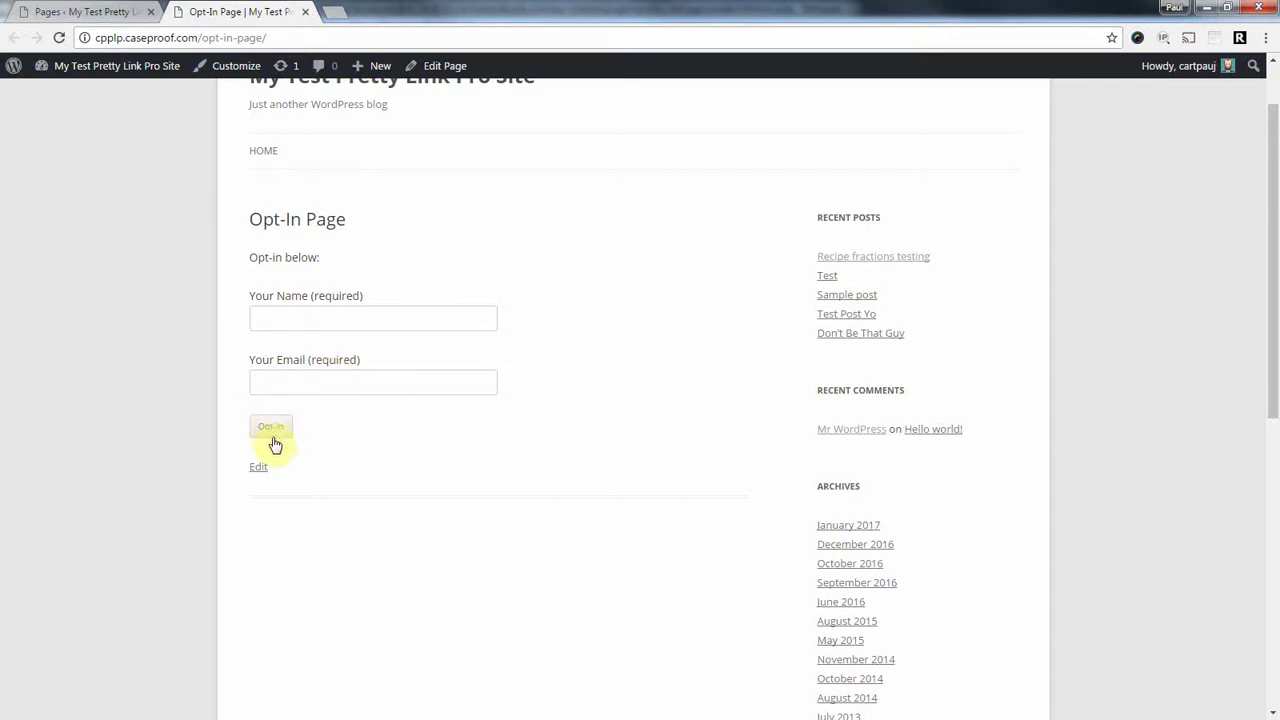
left_click(43, 12)
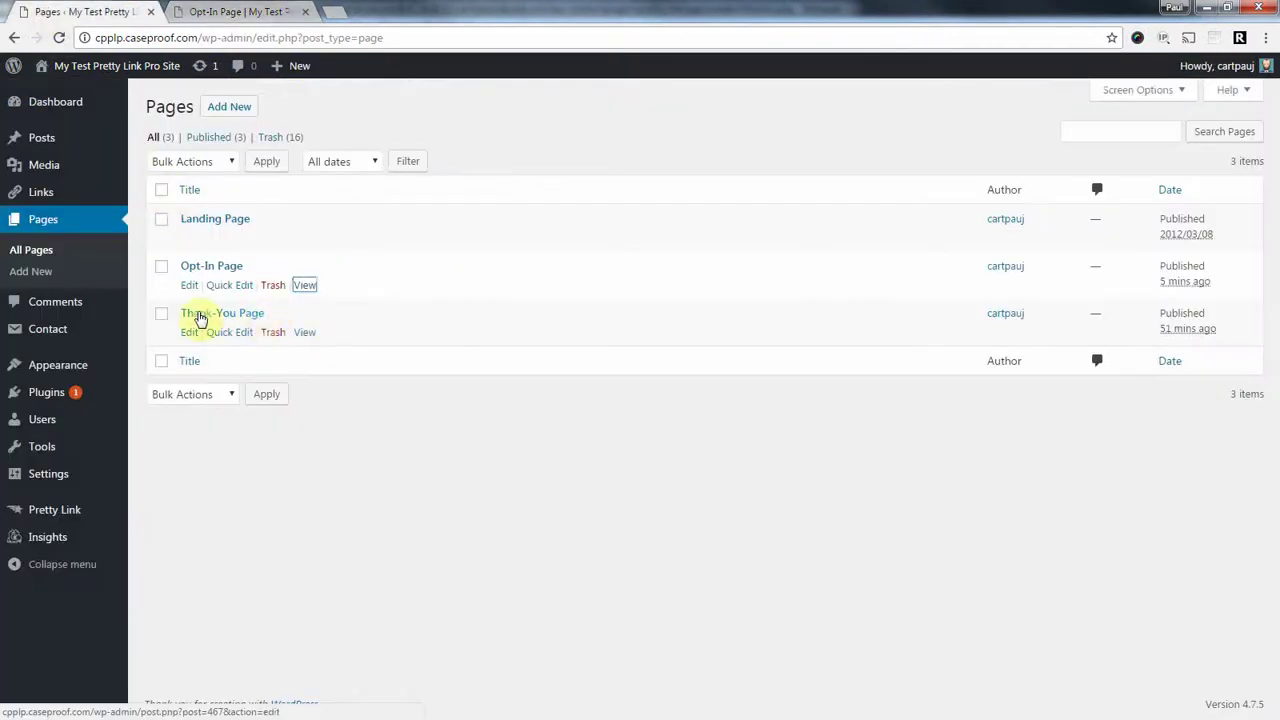
triple_click(283, 314)
left_click(292, 311)
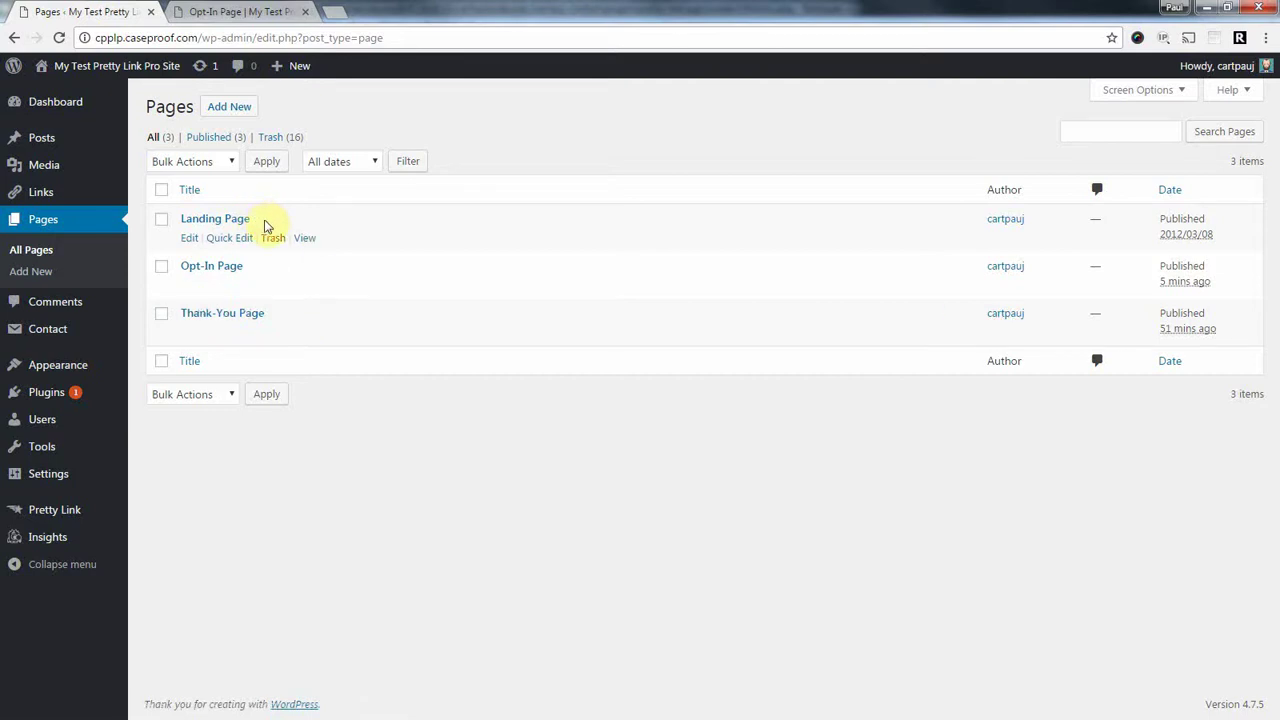
left_click_drag(268, 217, 178, 218)
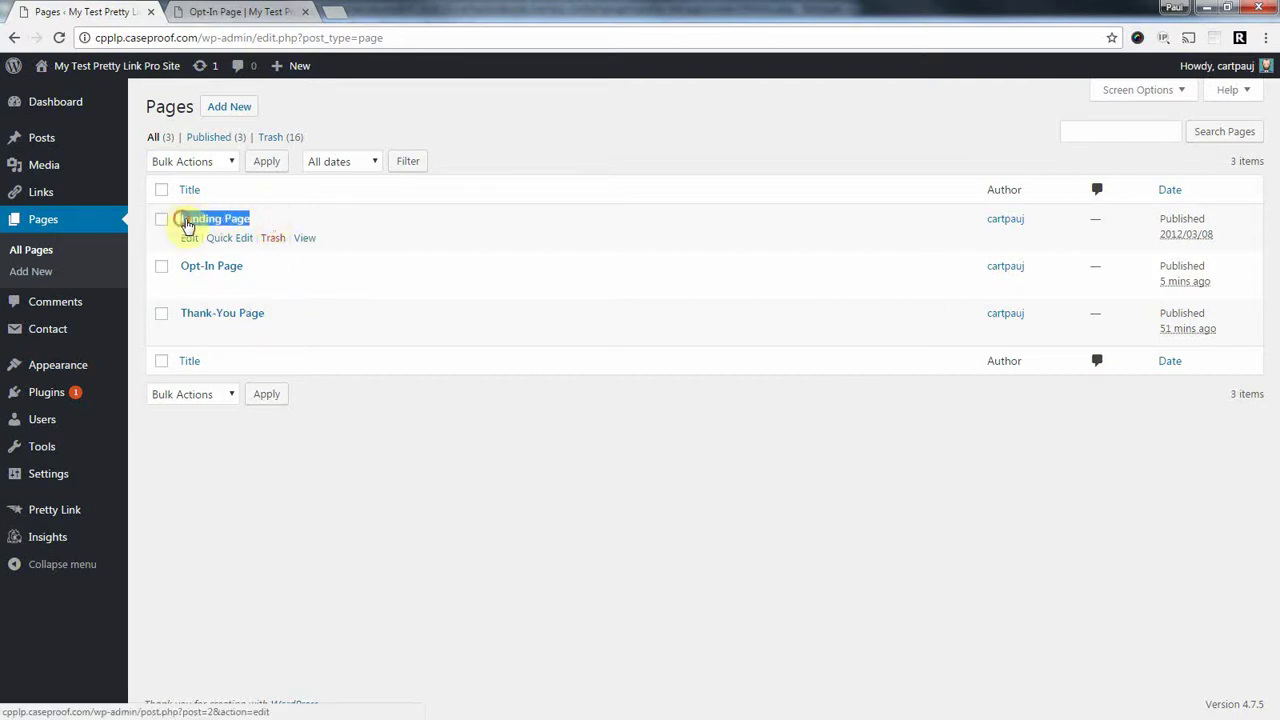
left_click(263, 221)
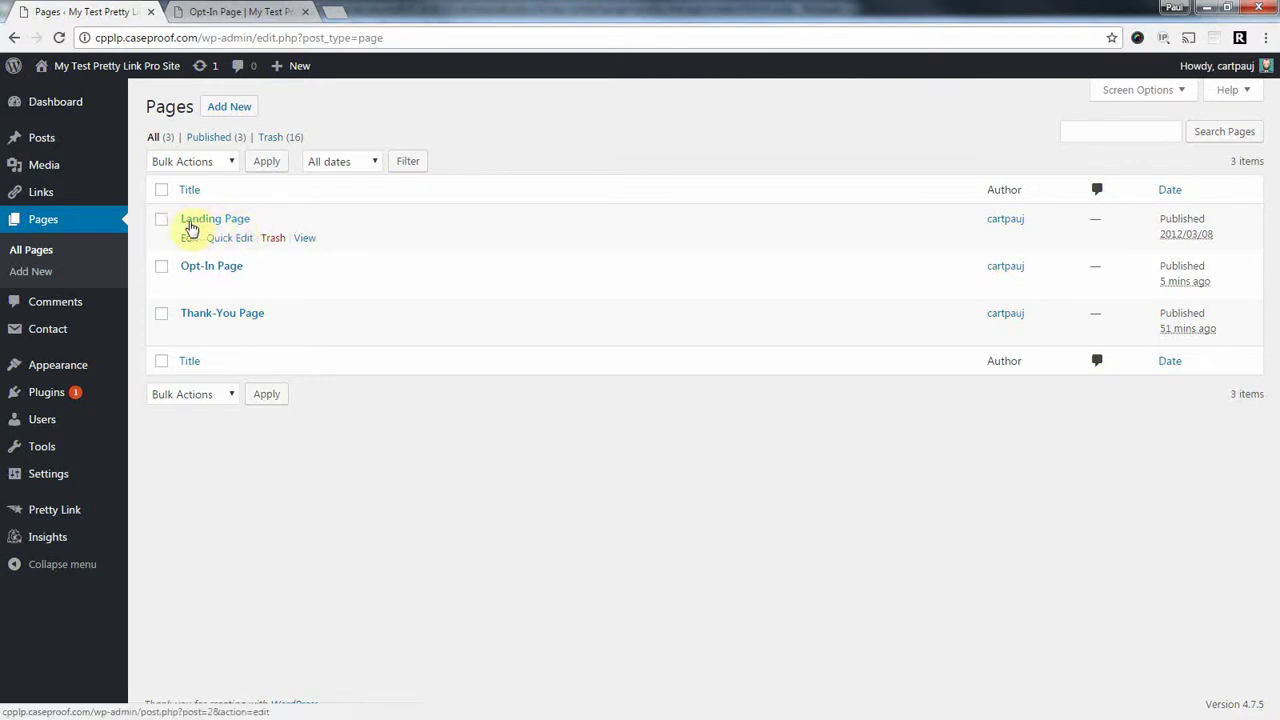
left_click_drag(260, 220, 185, 221)
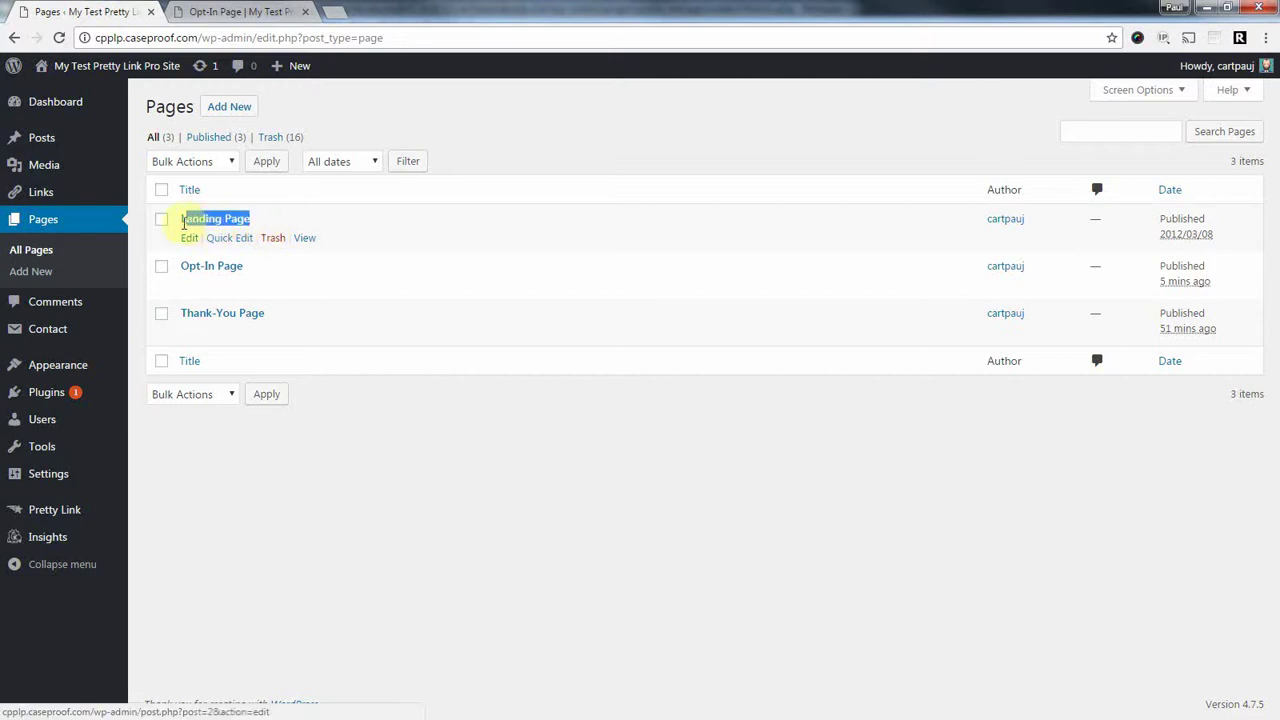
Step: Clear the Landing Page title highlight and bring up the Pretty Link flyout submenu
left_click(266, 221)
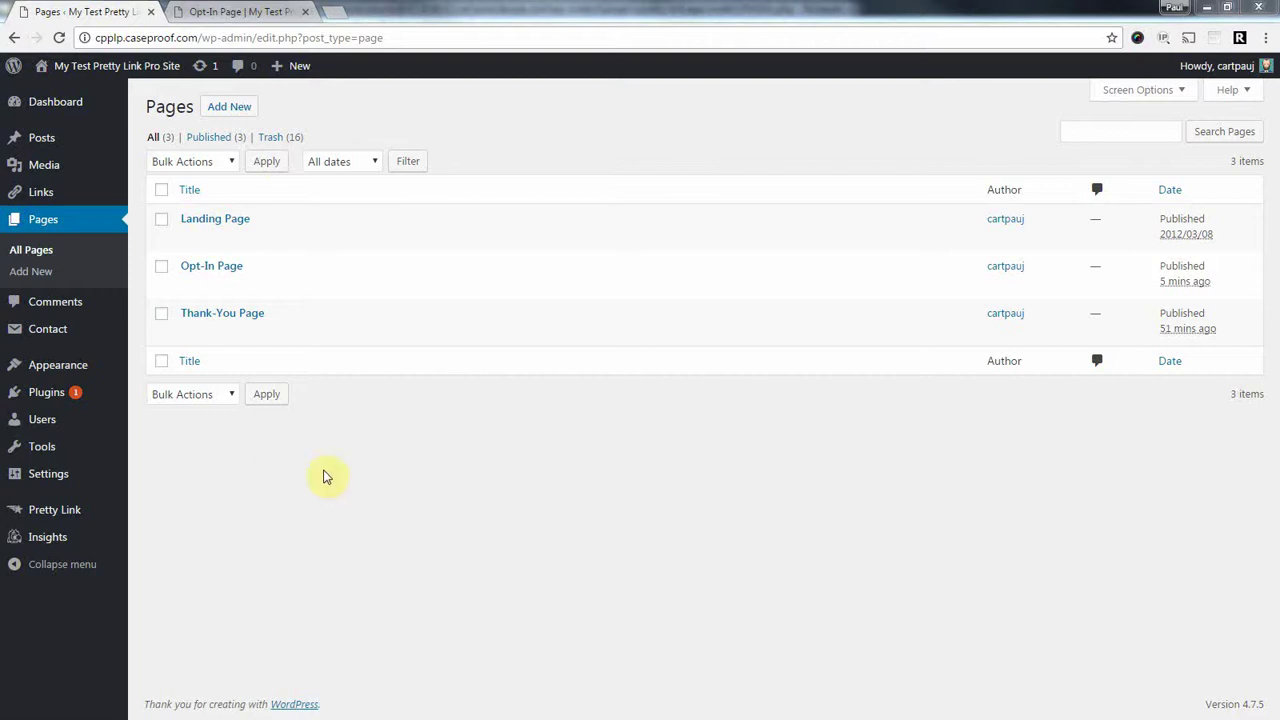
mouse_move(394, 229)
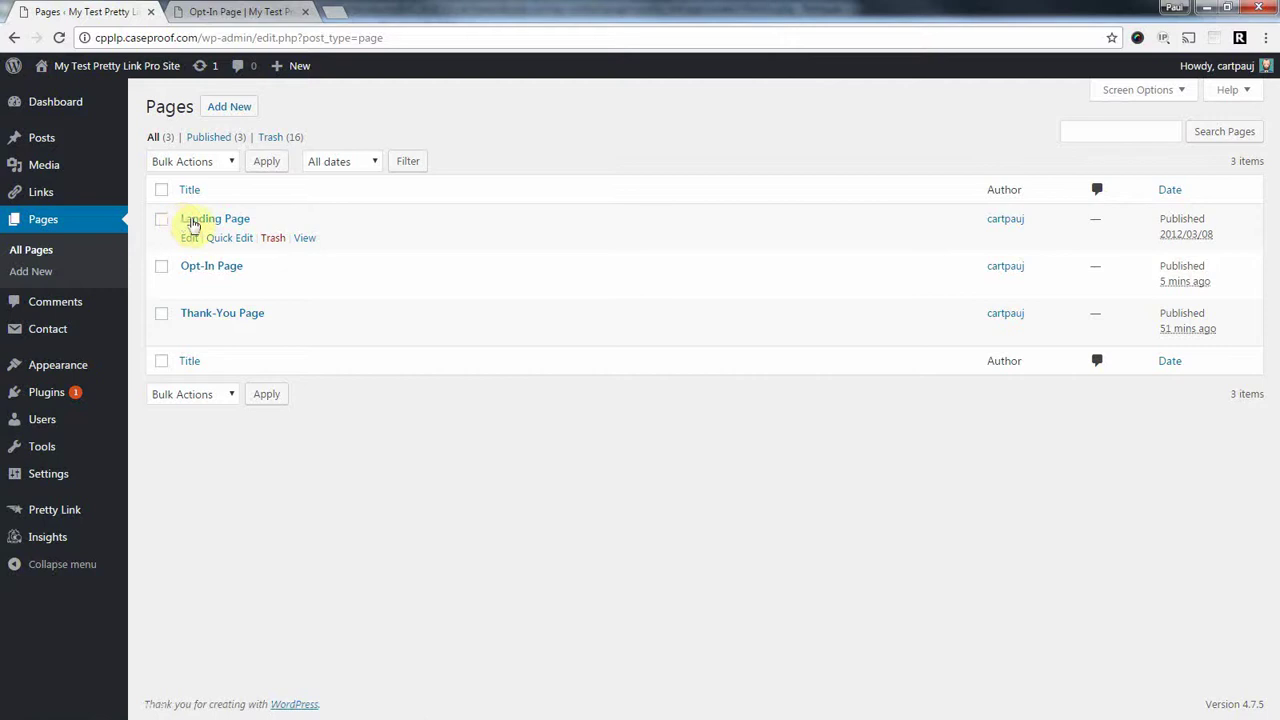
mouse_move(276, 316)
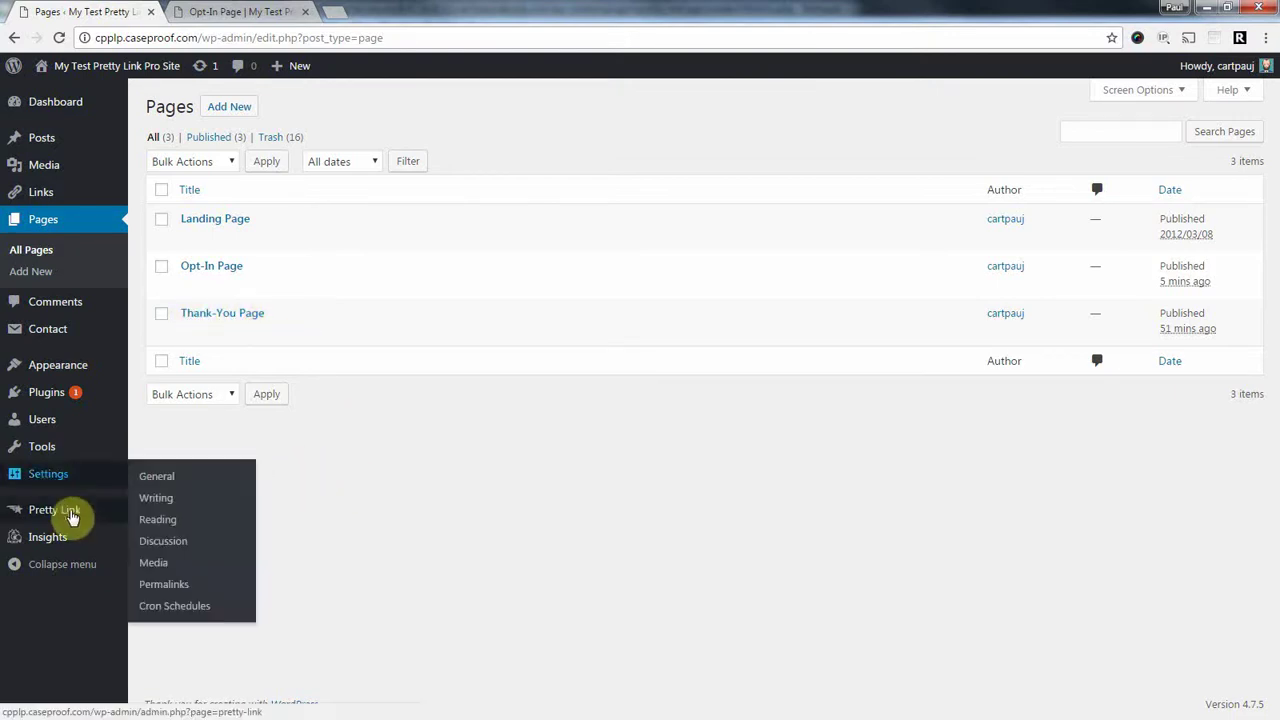
mouse_move(72, 512)
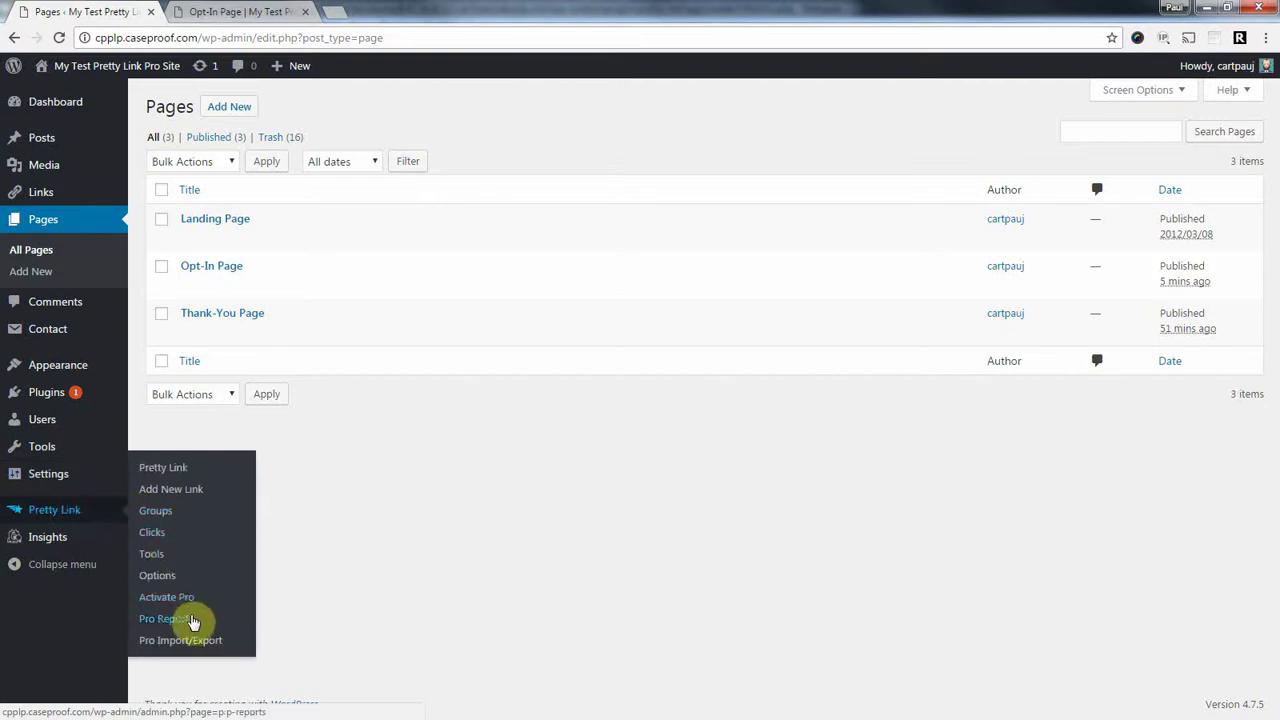
Step: Save Pretty Link's reporting options with Extended Tracking, then open the empty Links list
left_click(160, 576)
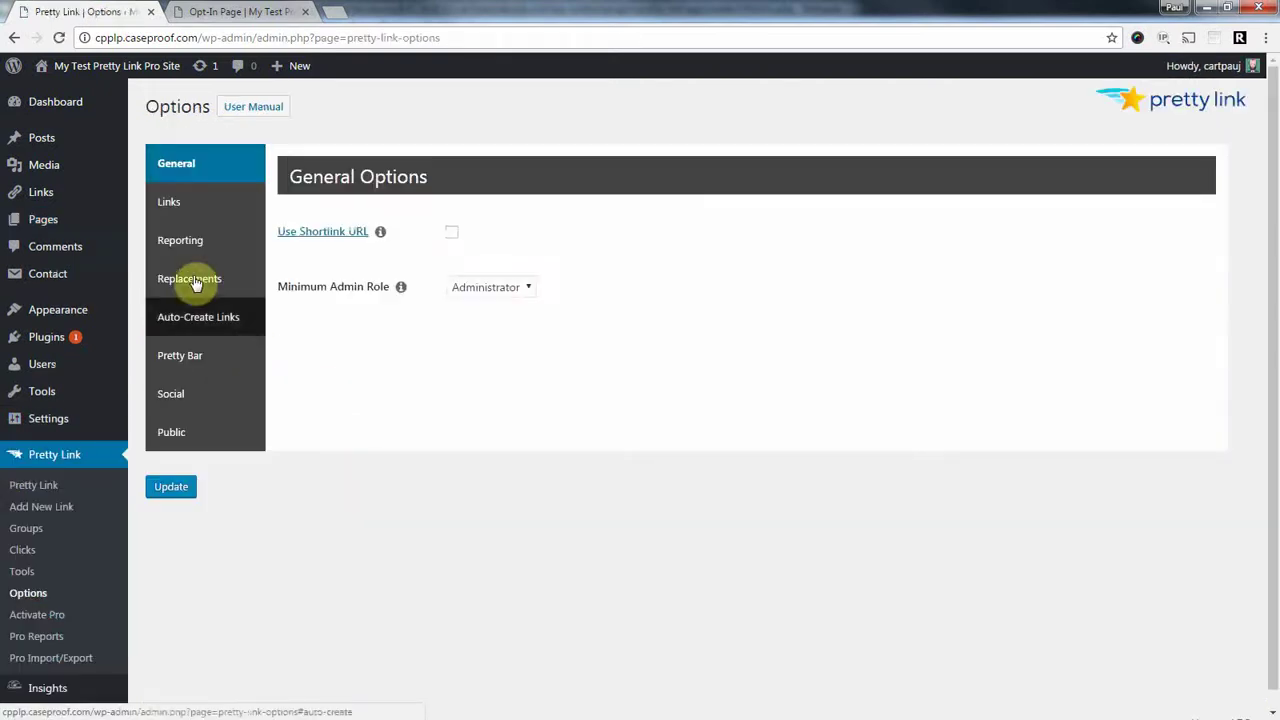
left_click(181, 246)
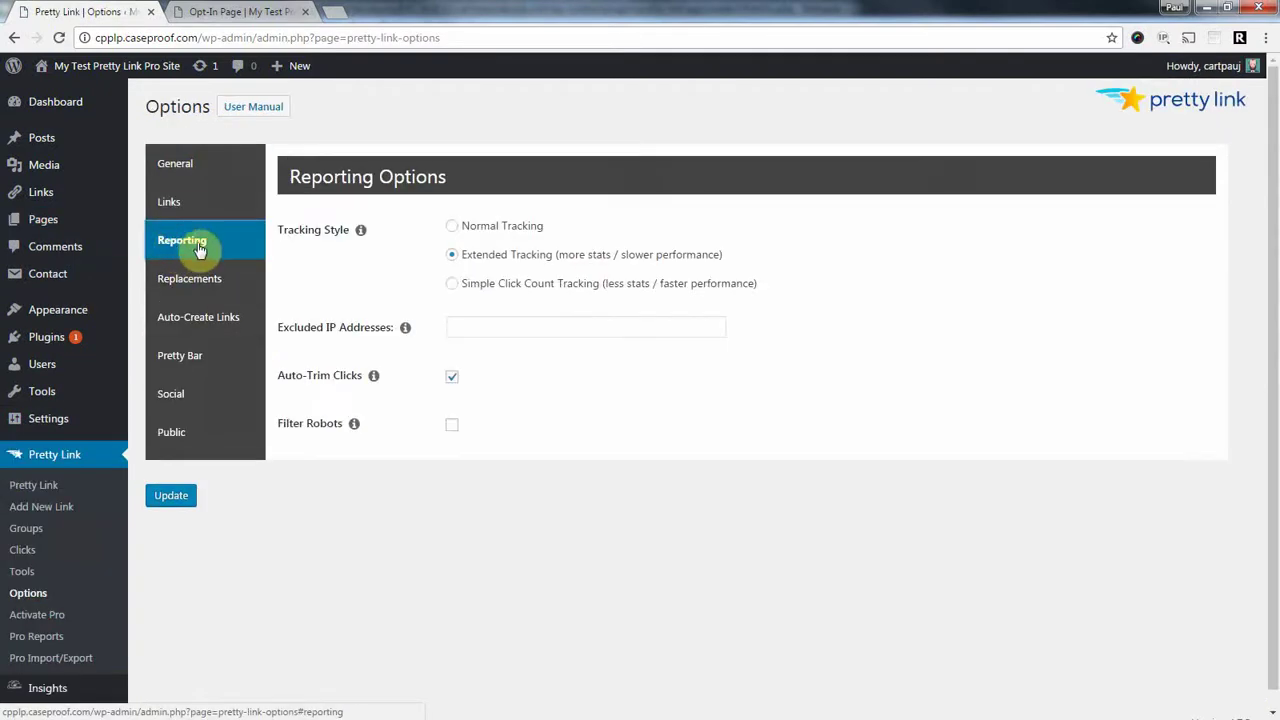
left_click_drag(460, 257, 738, 256)
left_click(464, 257)
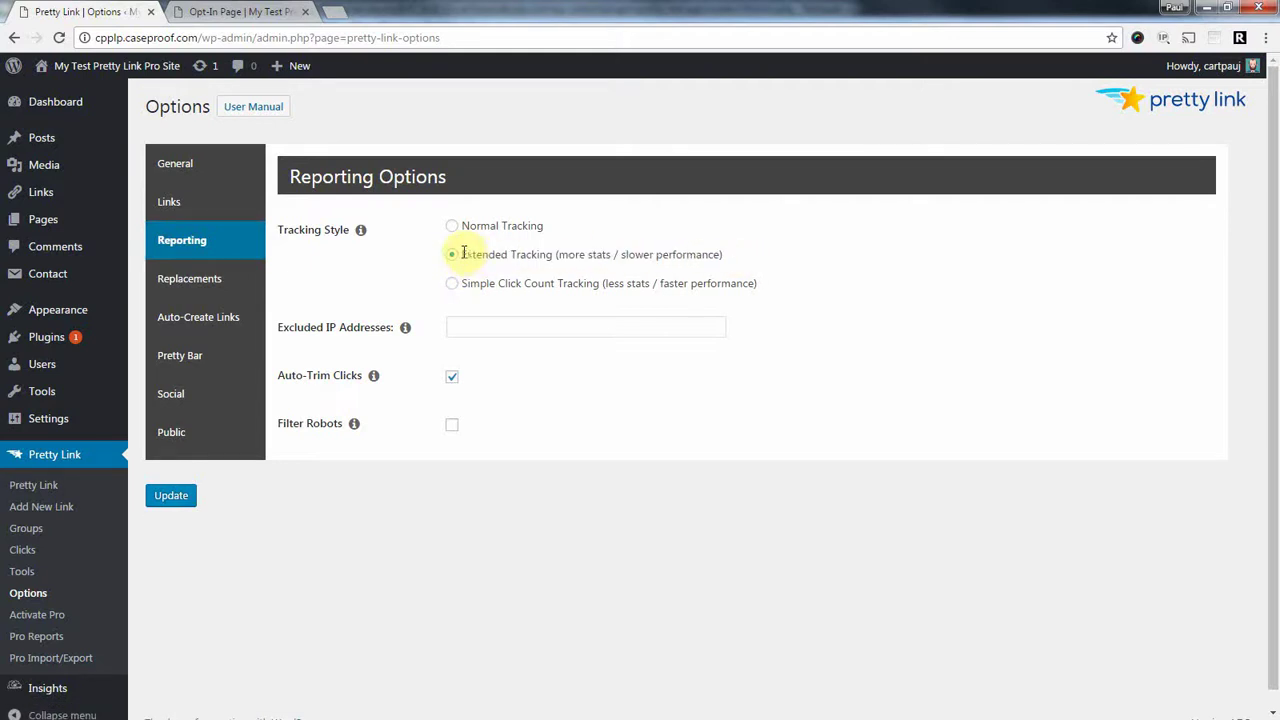
left_click_drag(462, 253, 556, 254)
left_click(491, 256)
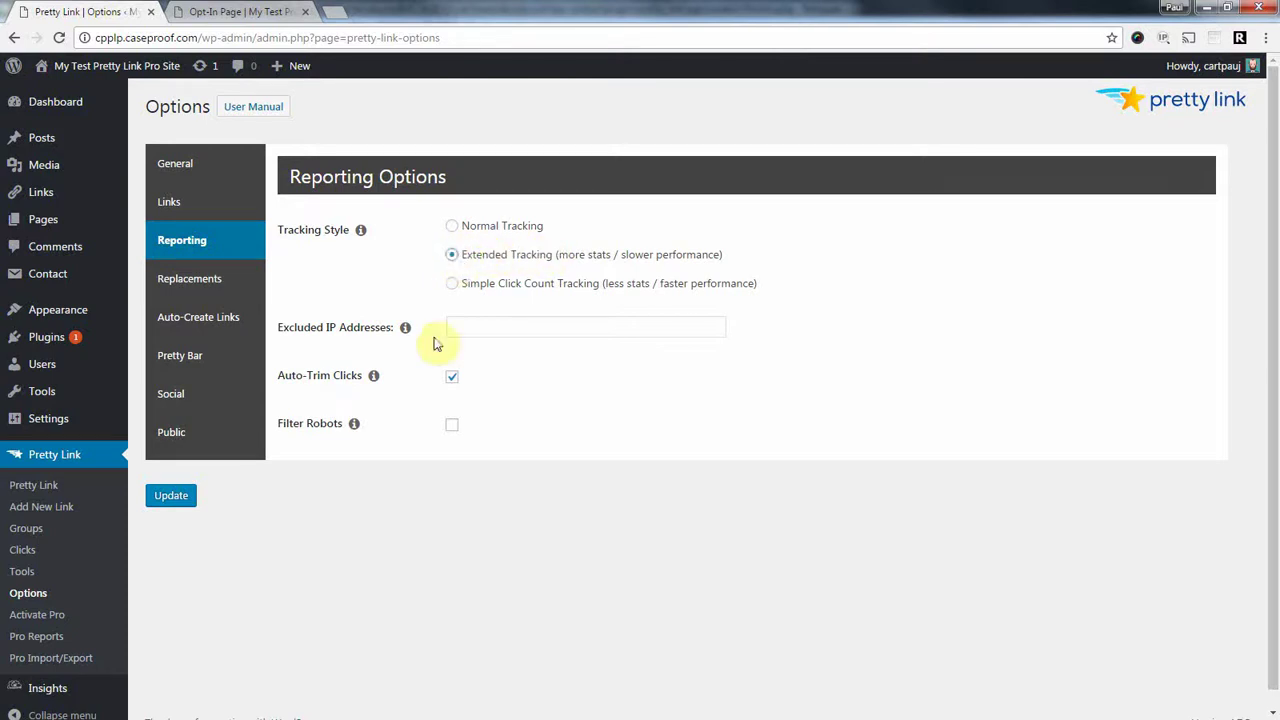
left_click(171, 496)
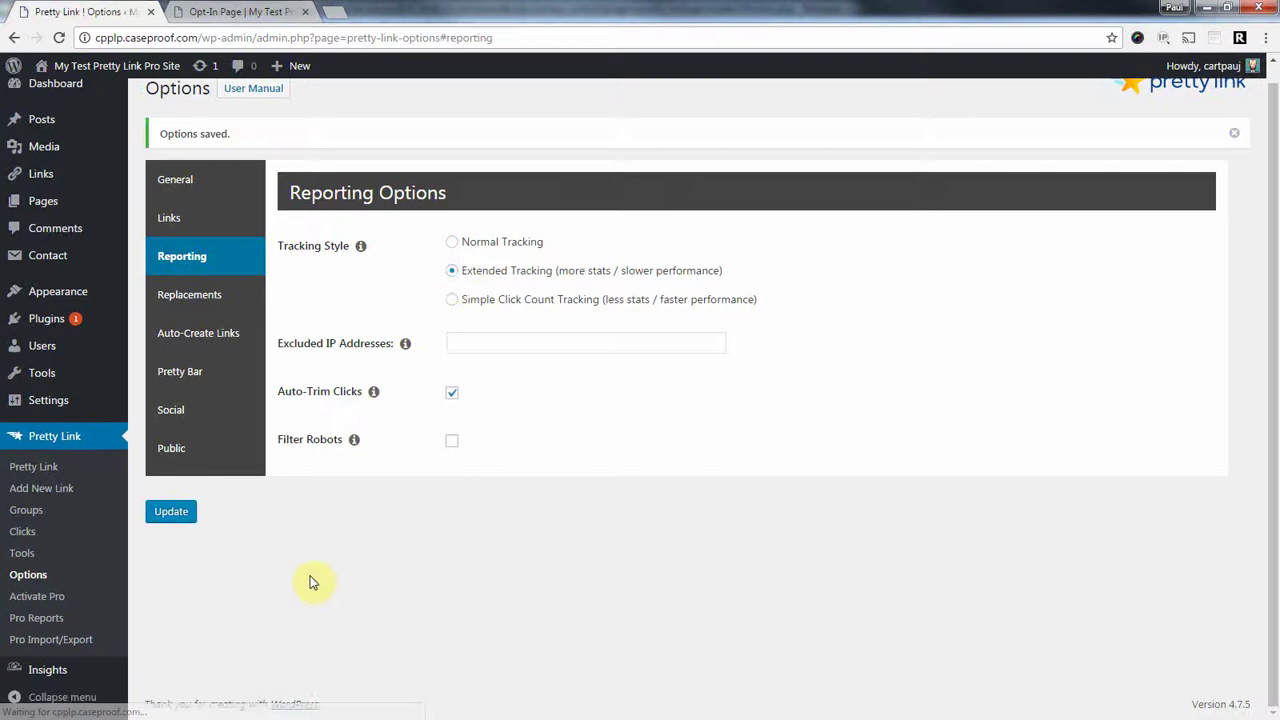
left_click(55, 440)
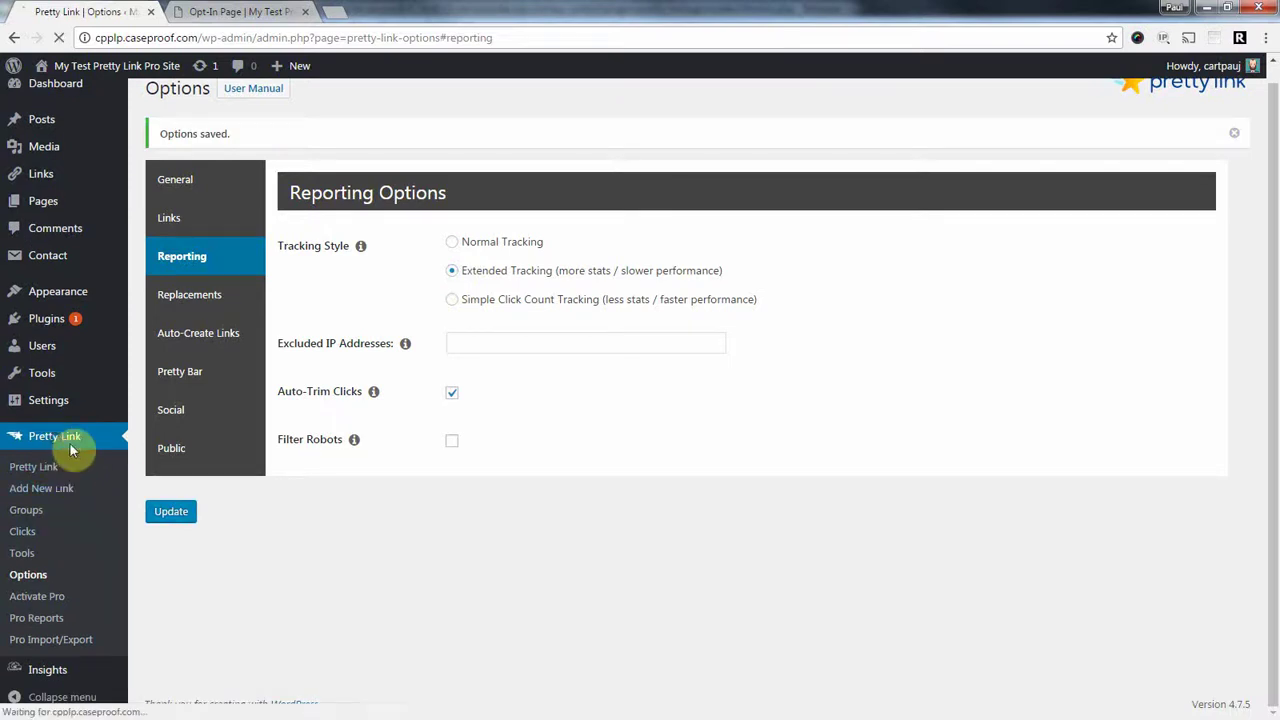
Step: Start a new pretty link with its redirection type set to 307 (Temporary)
left_click(237, 107)
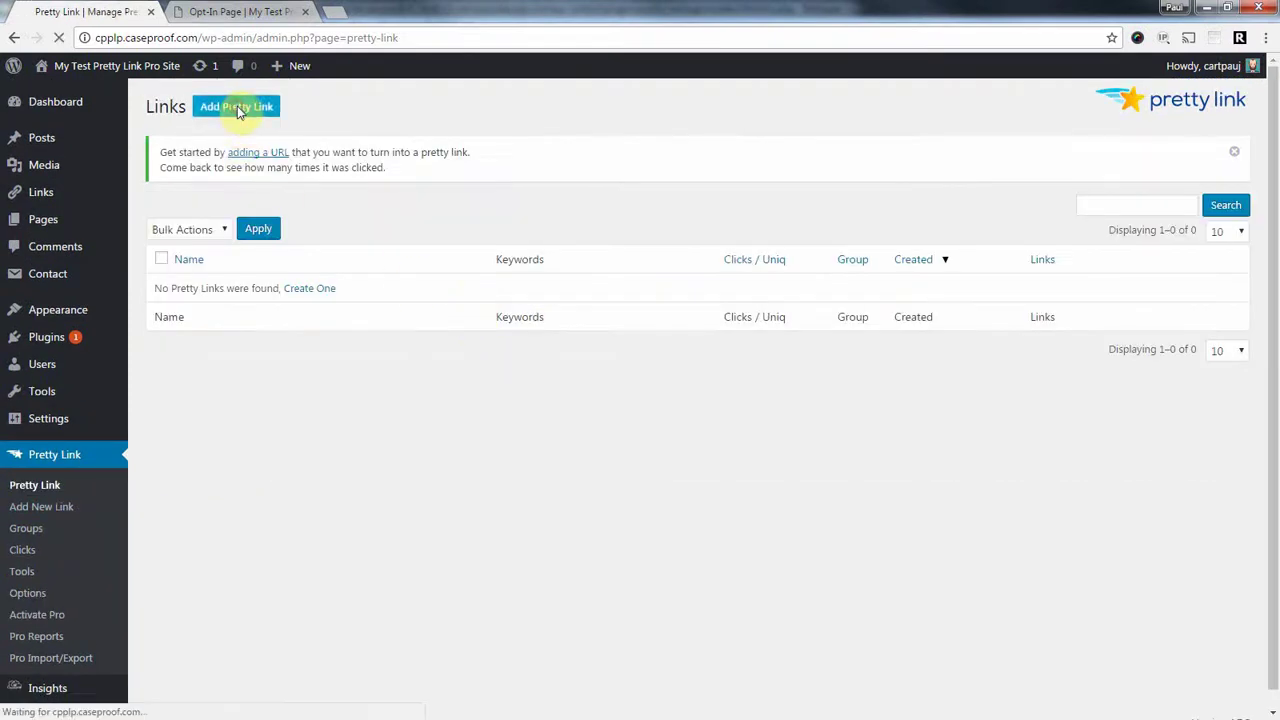
left_click(334, 208)
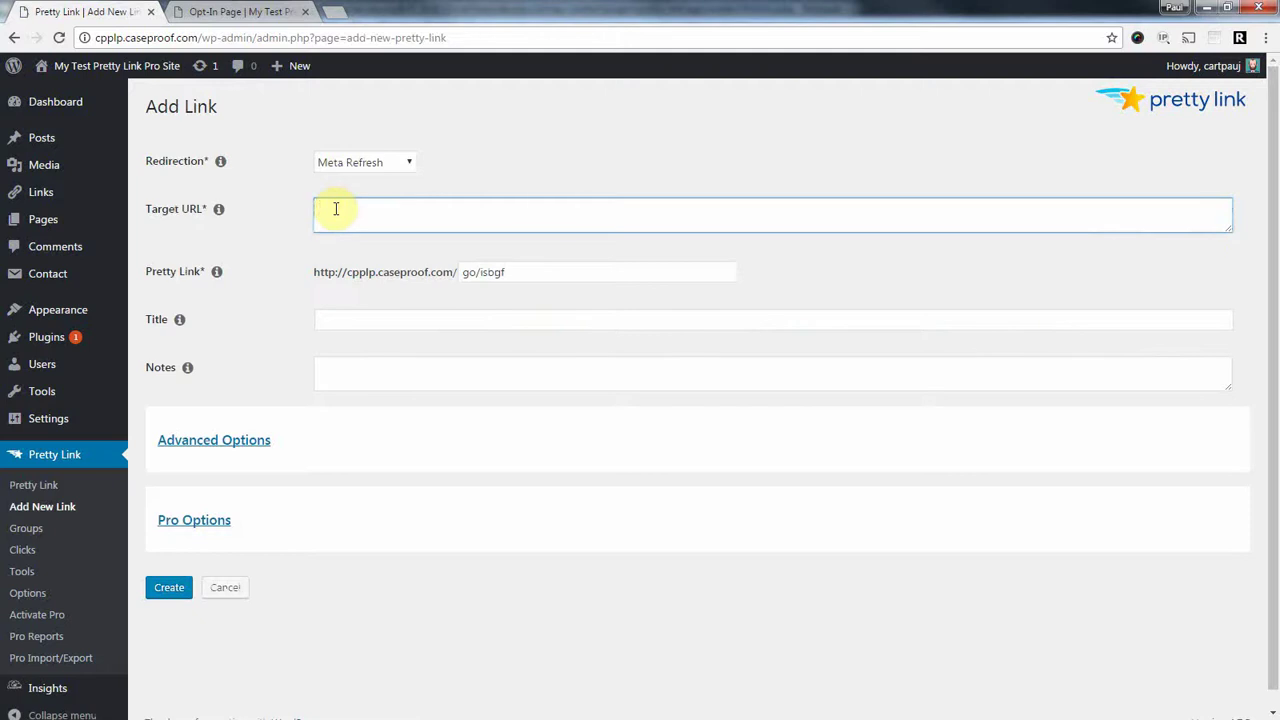
left_click(333, 160)
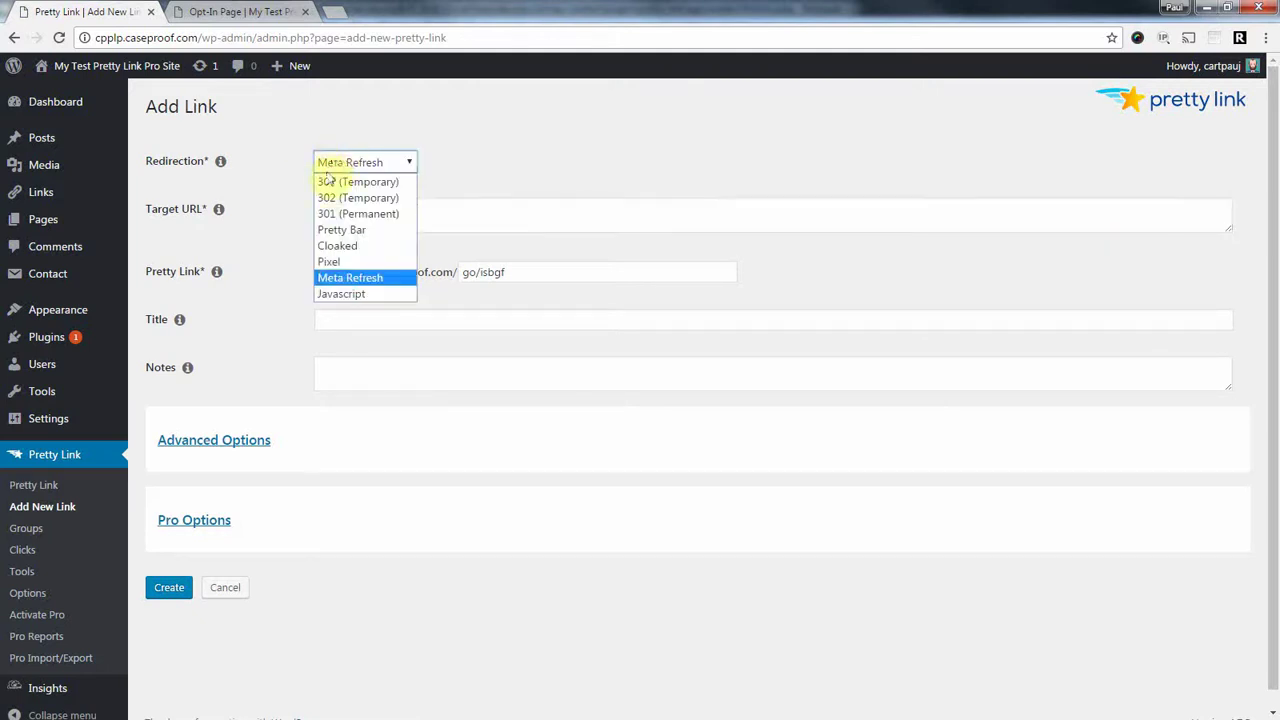
left_click(327, 180)
left_click(357, 214)
left_click(330, 160)
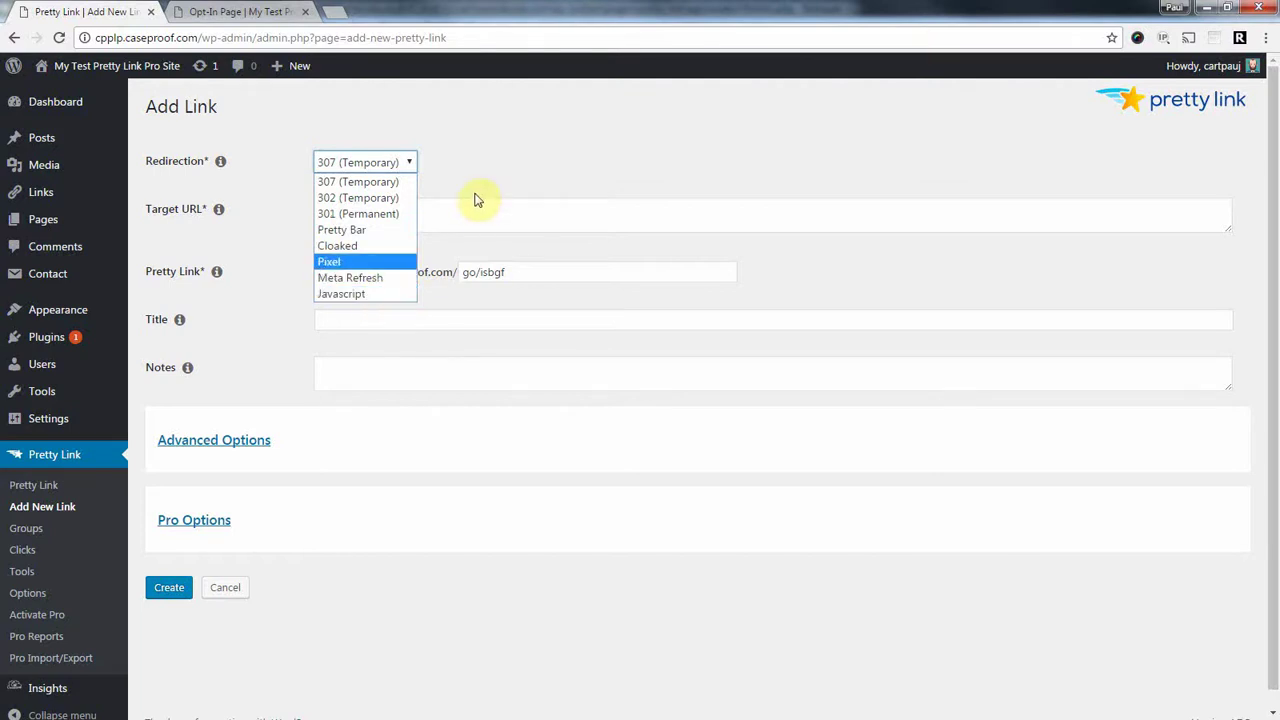
left_click(362, 182)
left_click(360, 213)
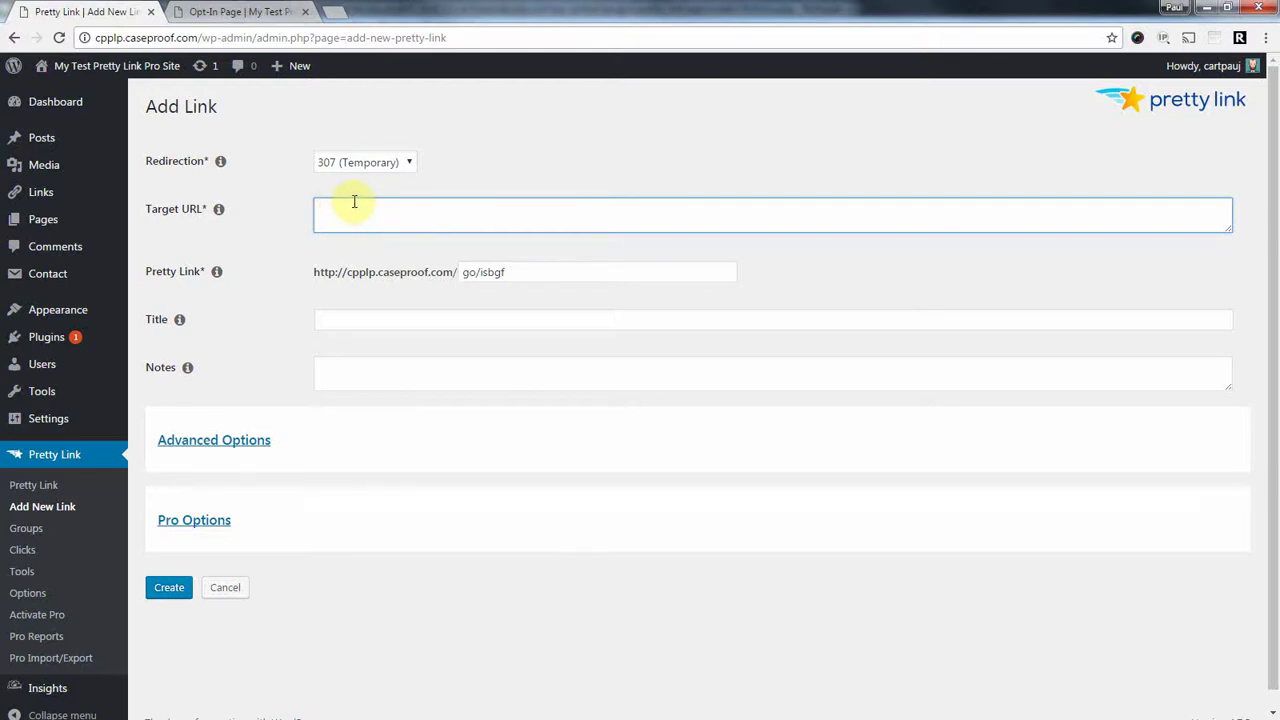
Step: Paste the Opt-In Page URL as target and replace slug go/isbgf with go-to-opt-in
left_click(237, 14)
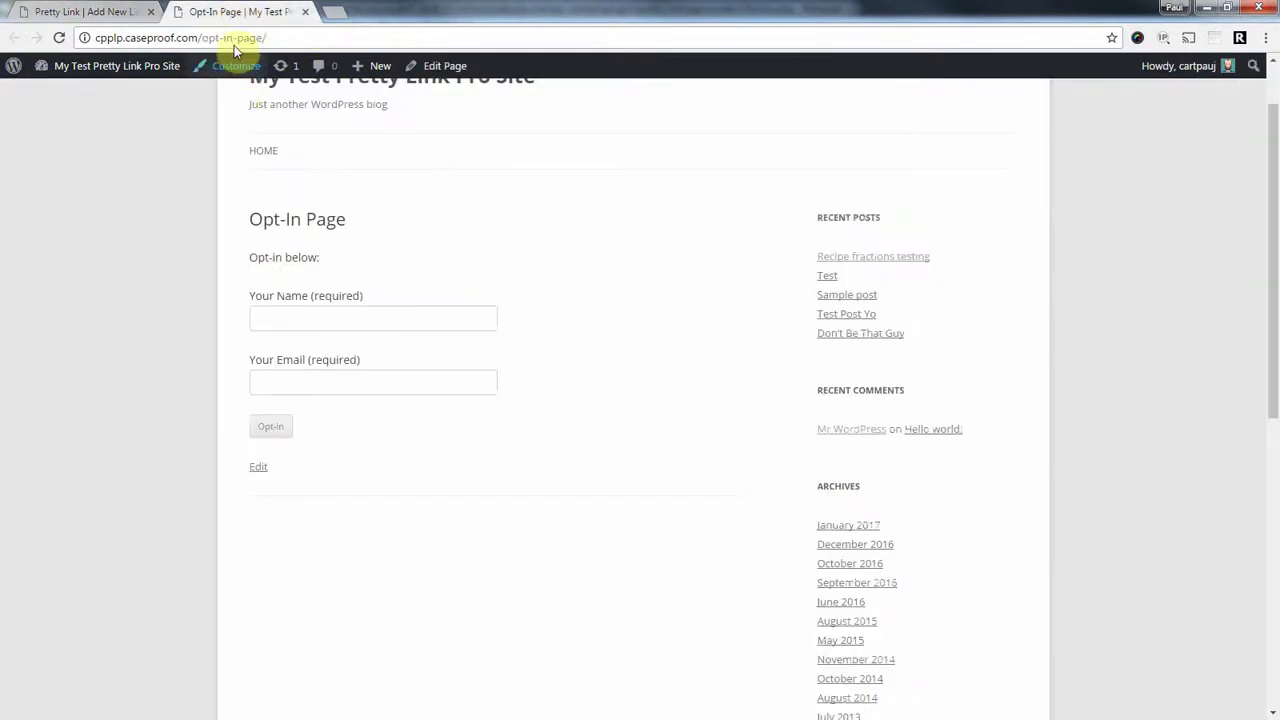
left_click(233, 43)
key("ctrl+c")
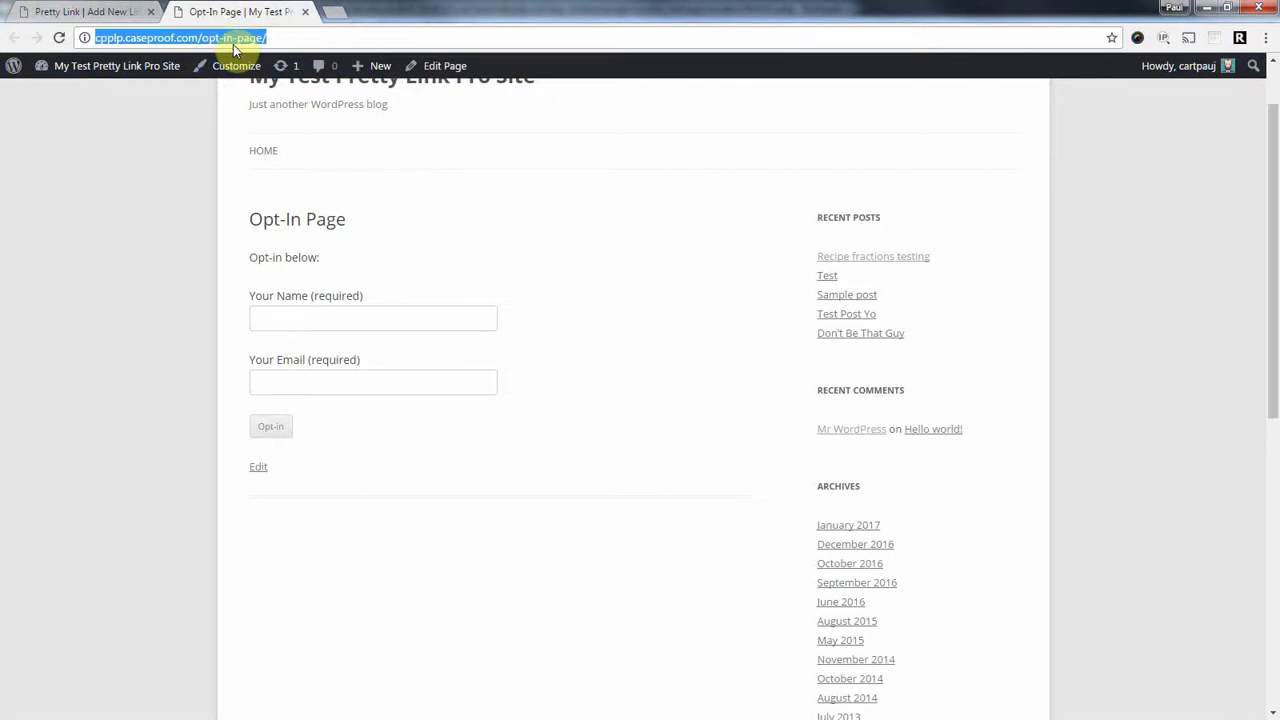
left_click(86, 11)
key("ctrl+v")
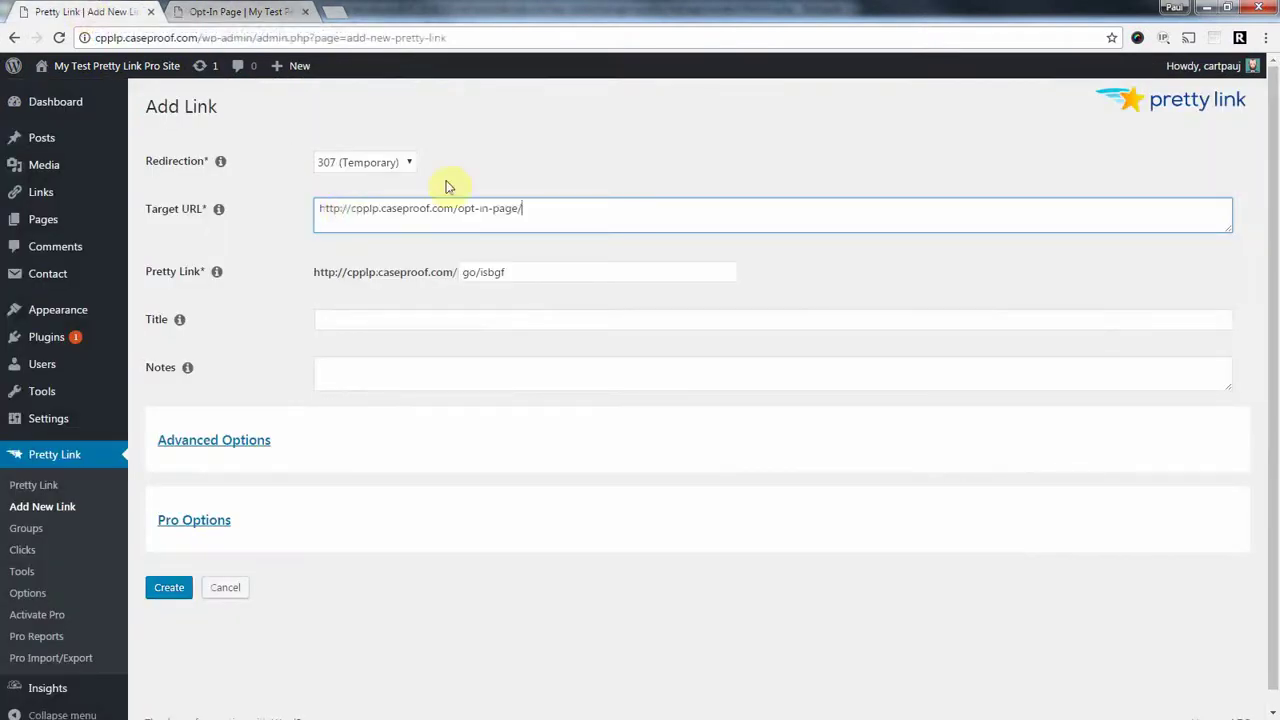
left_click(512, 271)
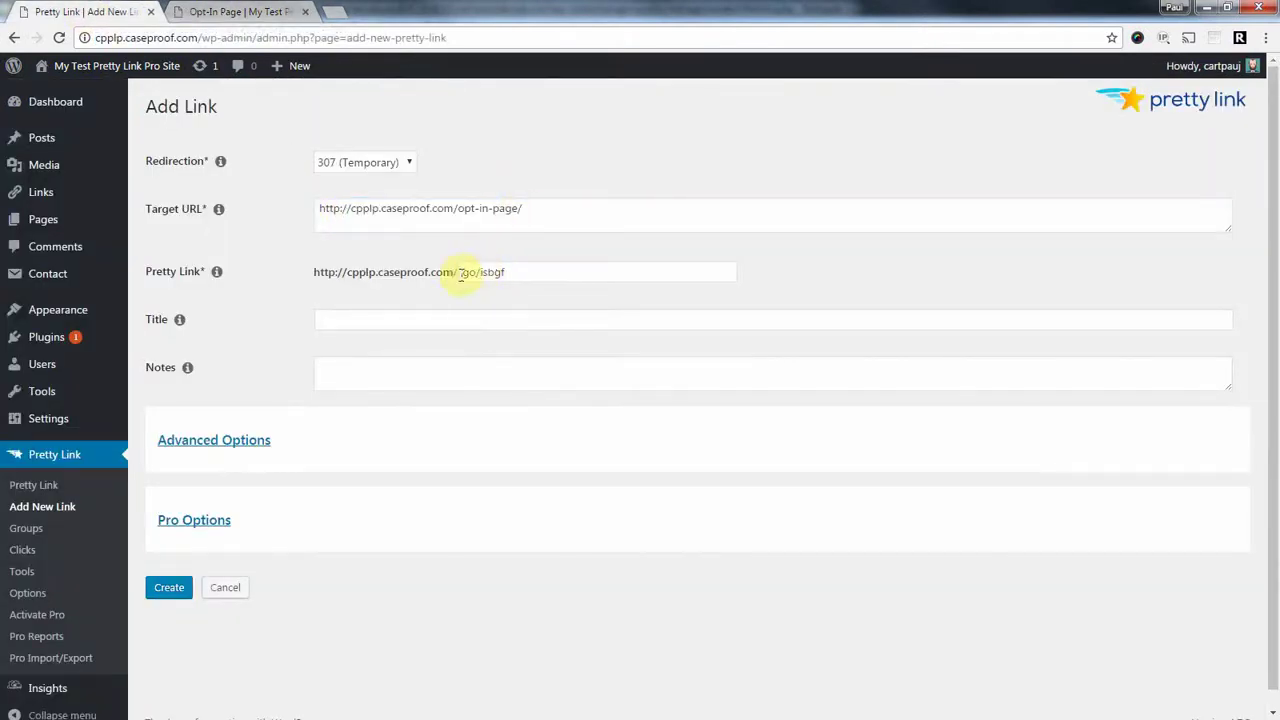
left_click_drag(457, 272, 586, 272)
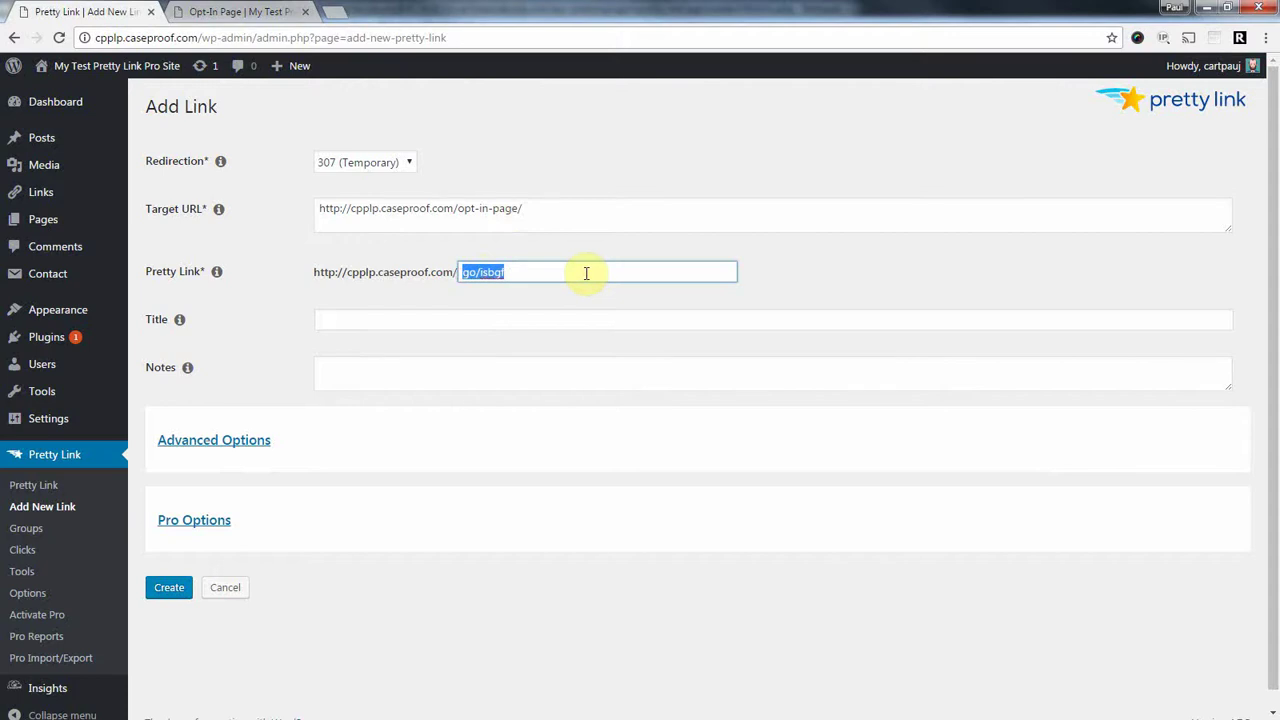
type("go-to-opt-in")
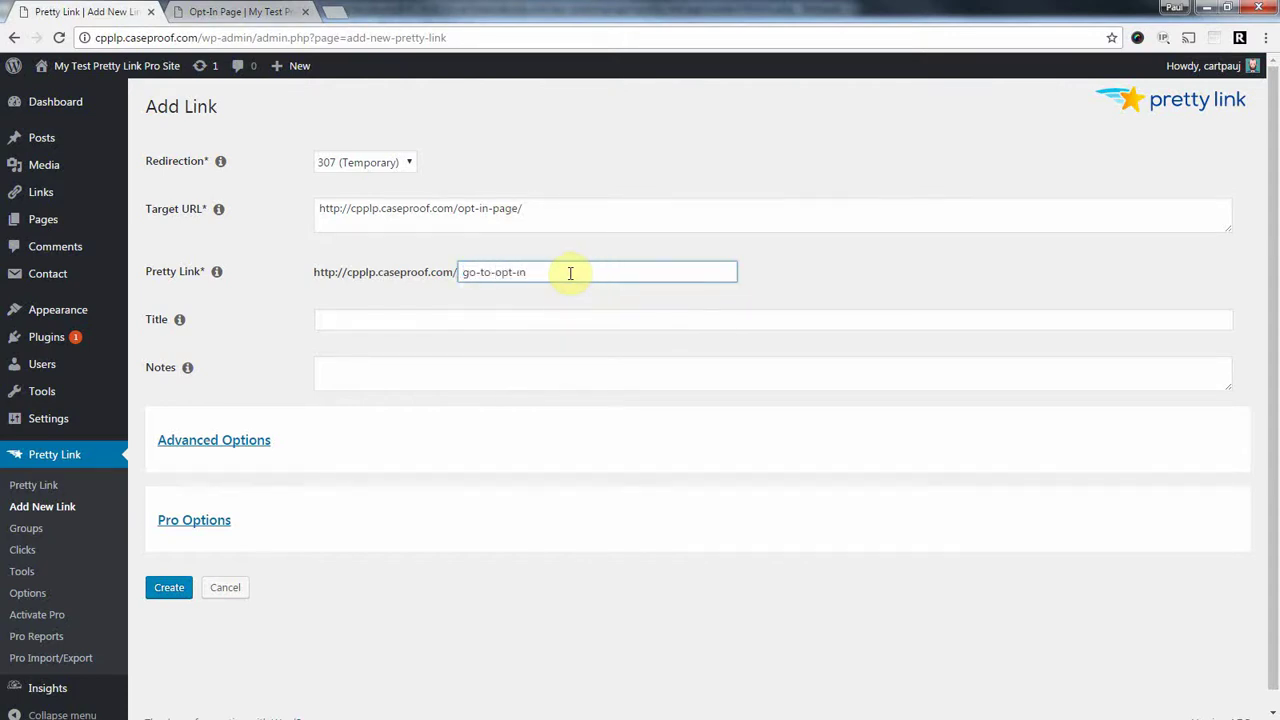
Step: Give the link title 'Go to Opt-in Link' and a note, then create it
left_click(362, 317)
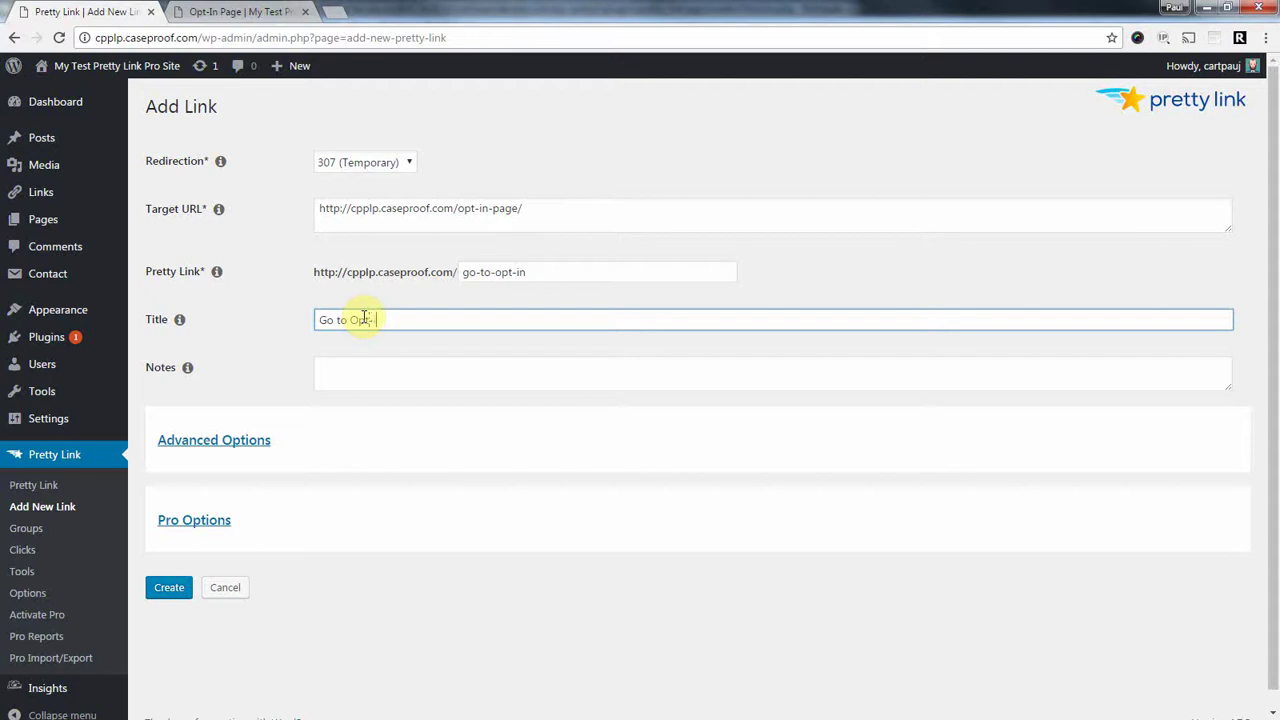
key("Tab")
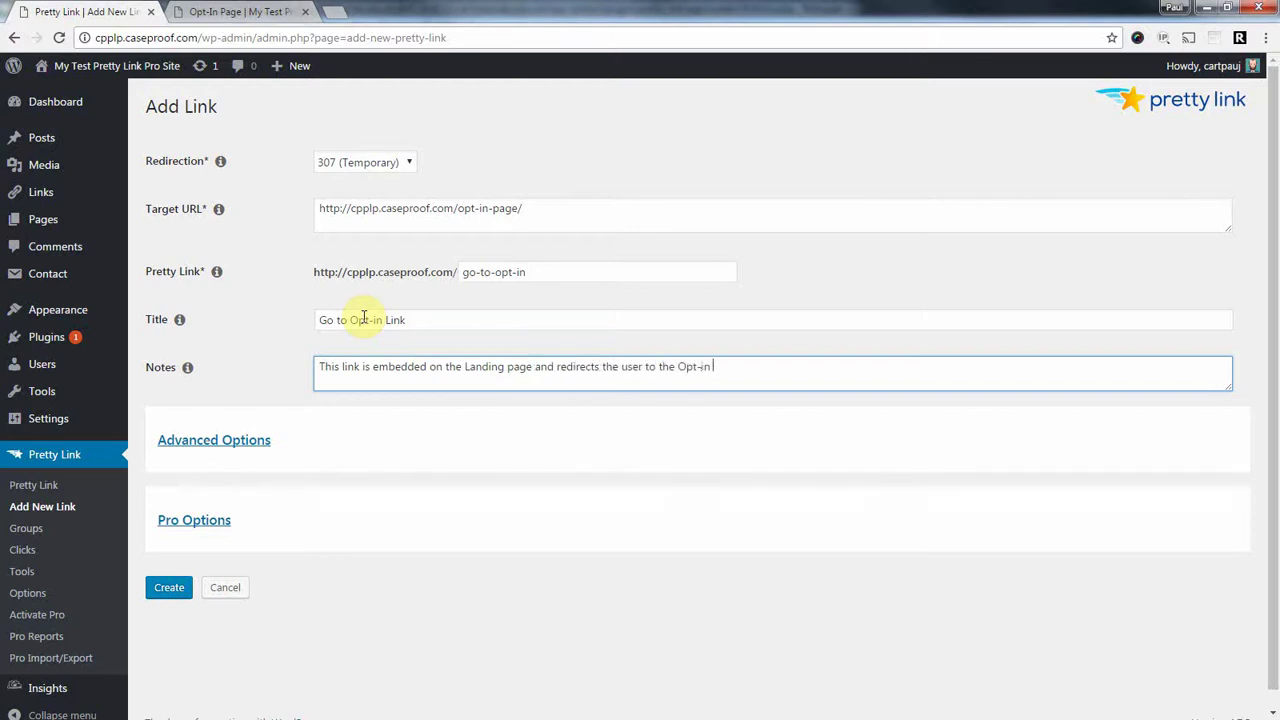
left_click(206, 444)
scroll(388, 477, "down", 2)
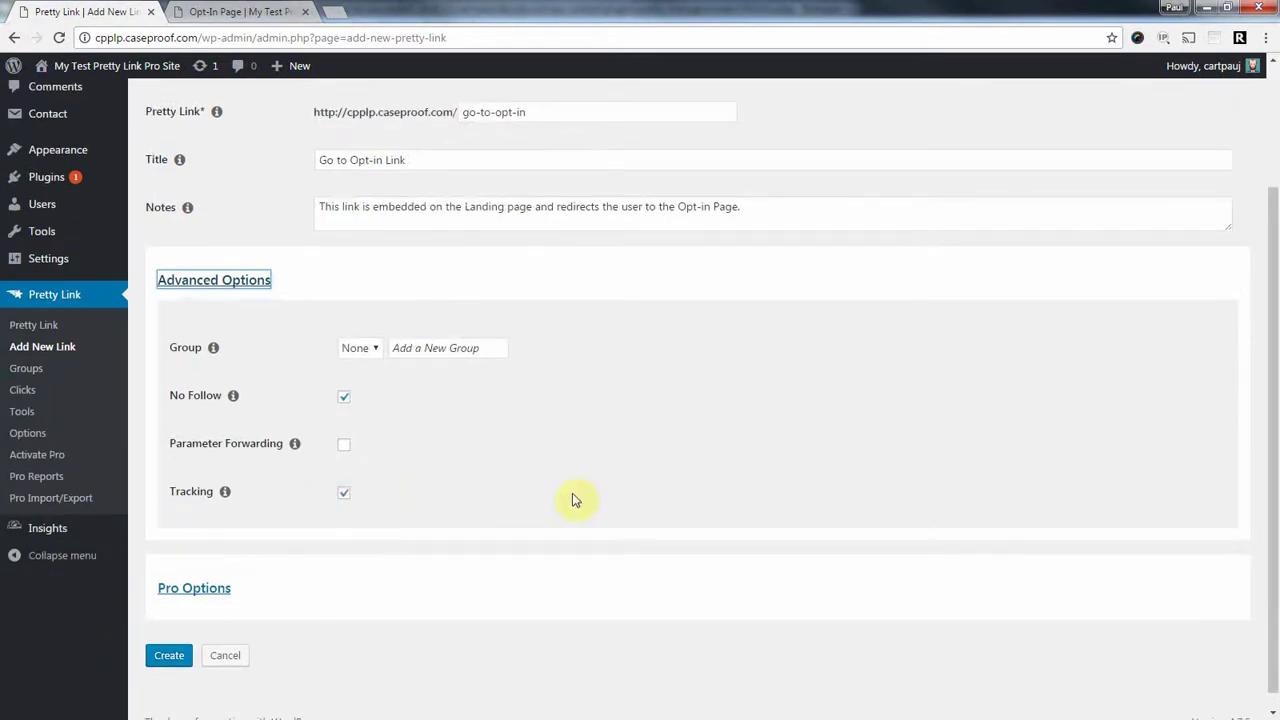
left_click(169, 655)
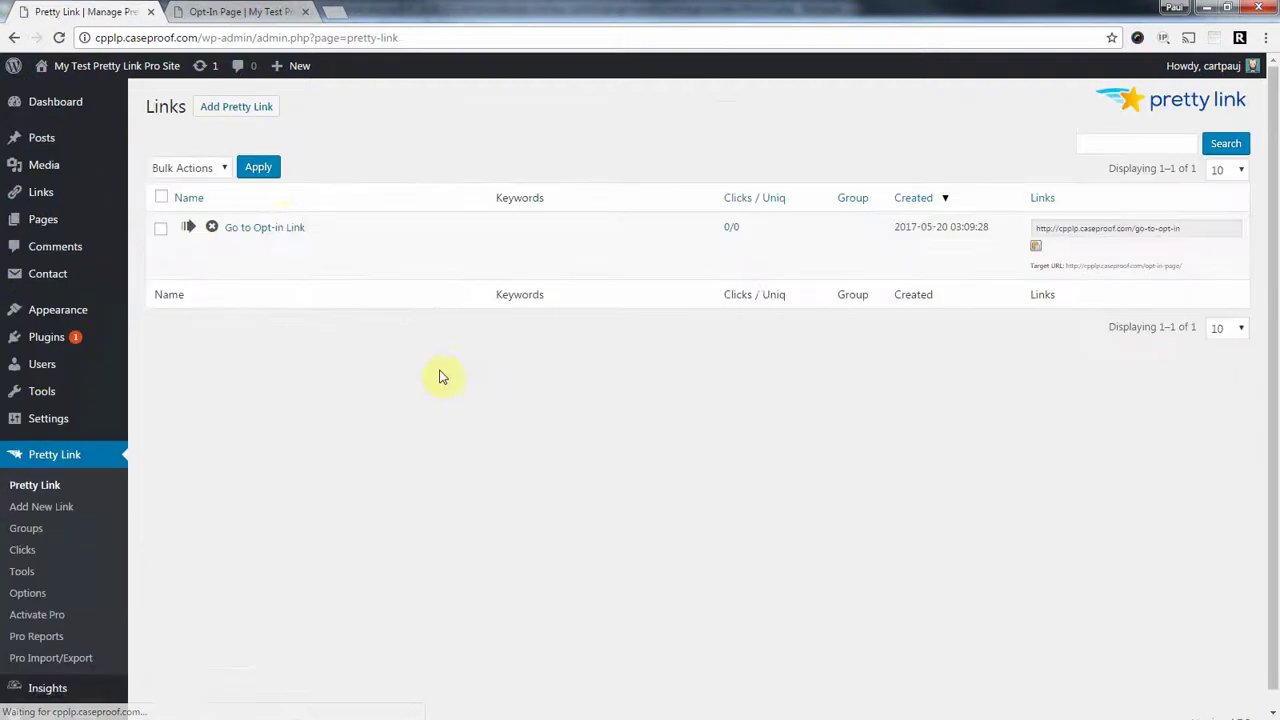
mouse_move(266, 229)
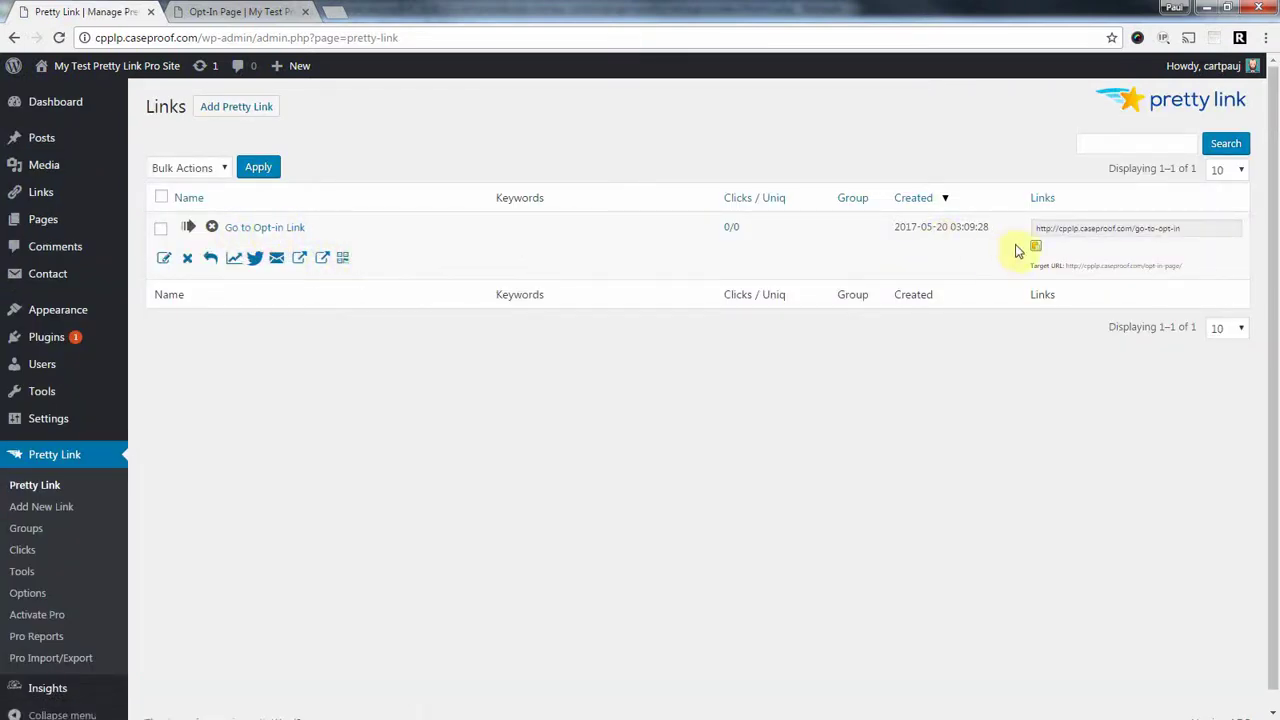
Step: Go from the Opt-In Page tab to the pages list and open the Landing Page editor
left_click(210, 12)
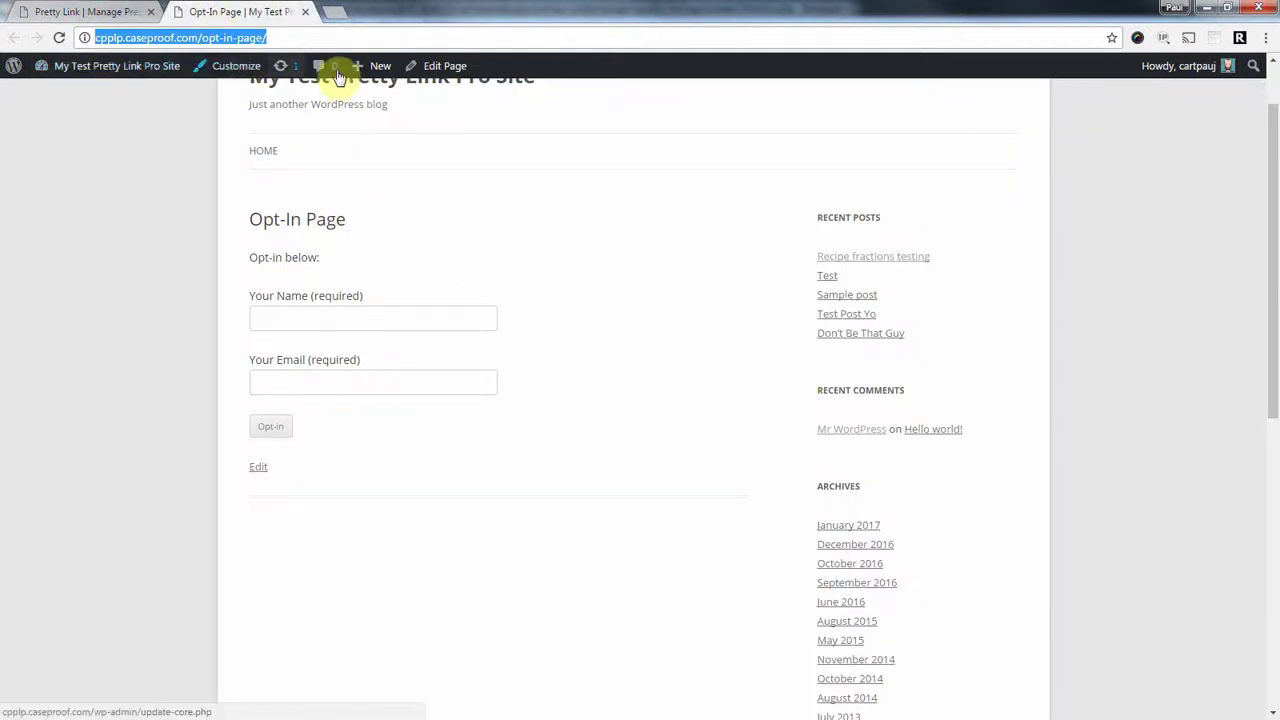
left_click(432, 70)
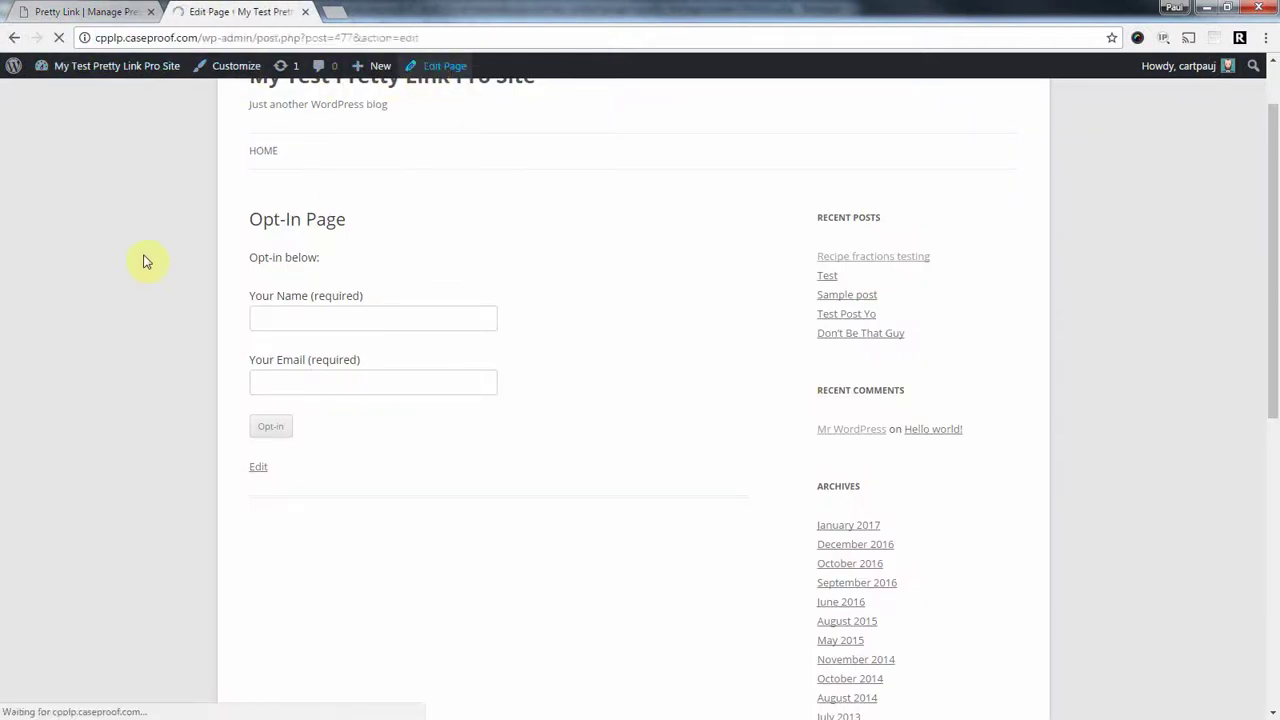
left_click(59, 216)
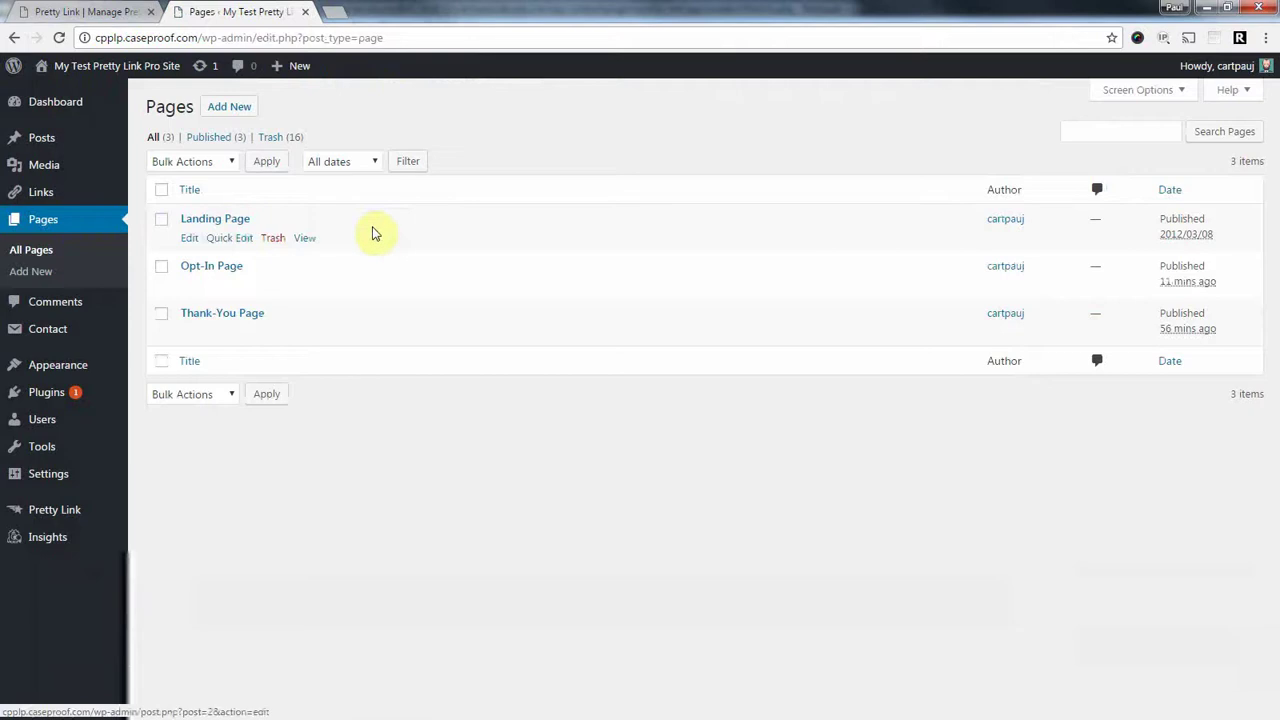
left_click(218, 221)
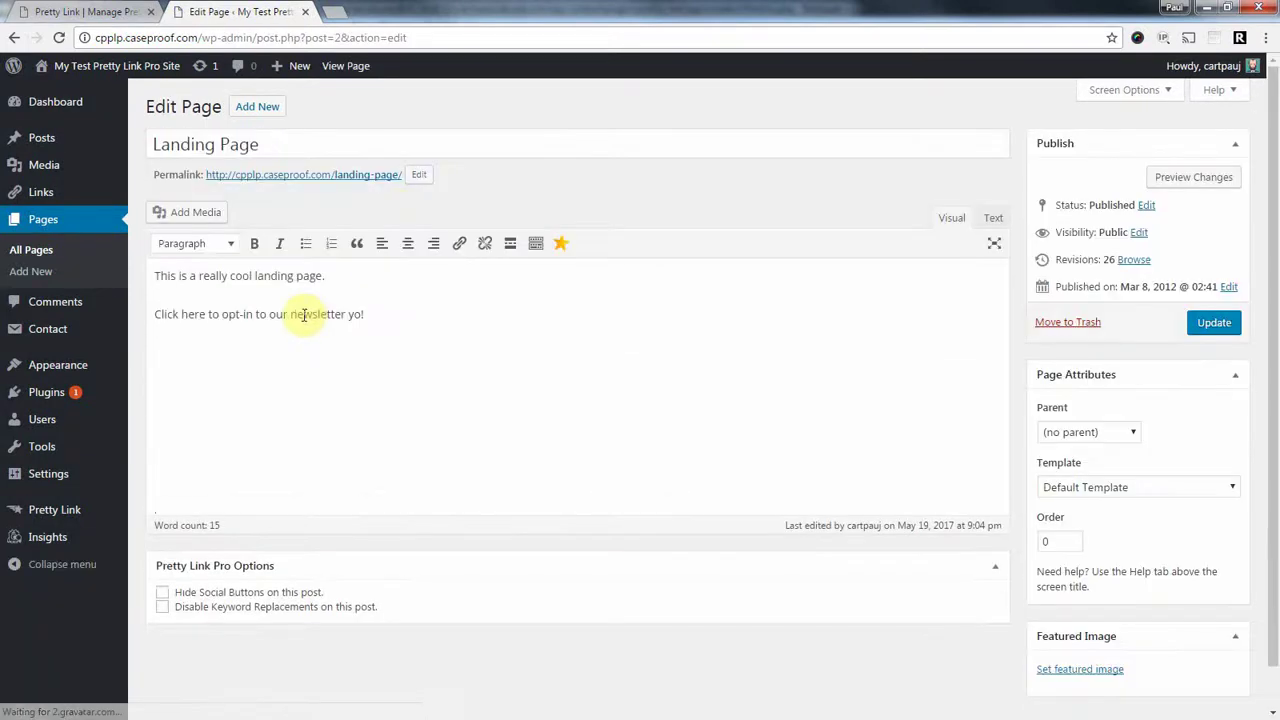
Step: Link 'opt-in to our newsletter' to the existing Go to Opt-in Link and update the page
left_click(225, 314)
left_click_drag(225, 314, 350, 314)
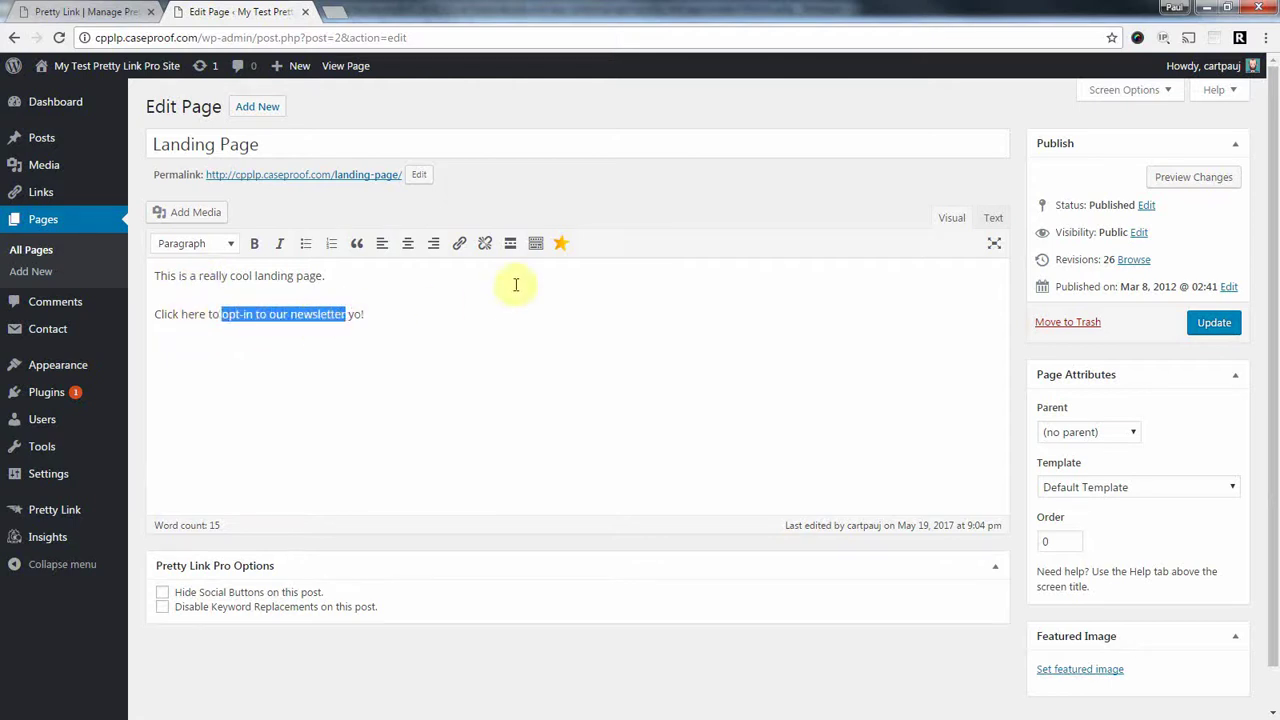
left_click(561, 243)
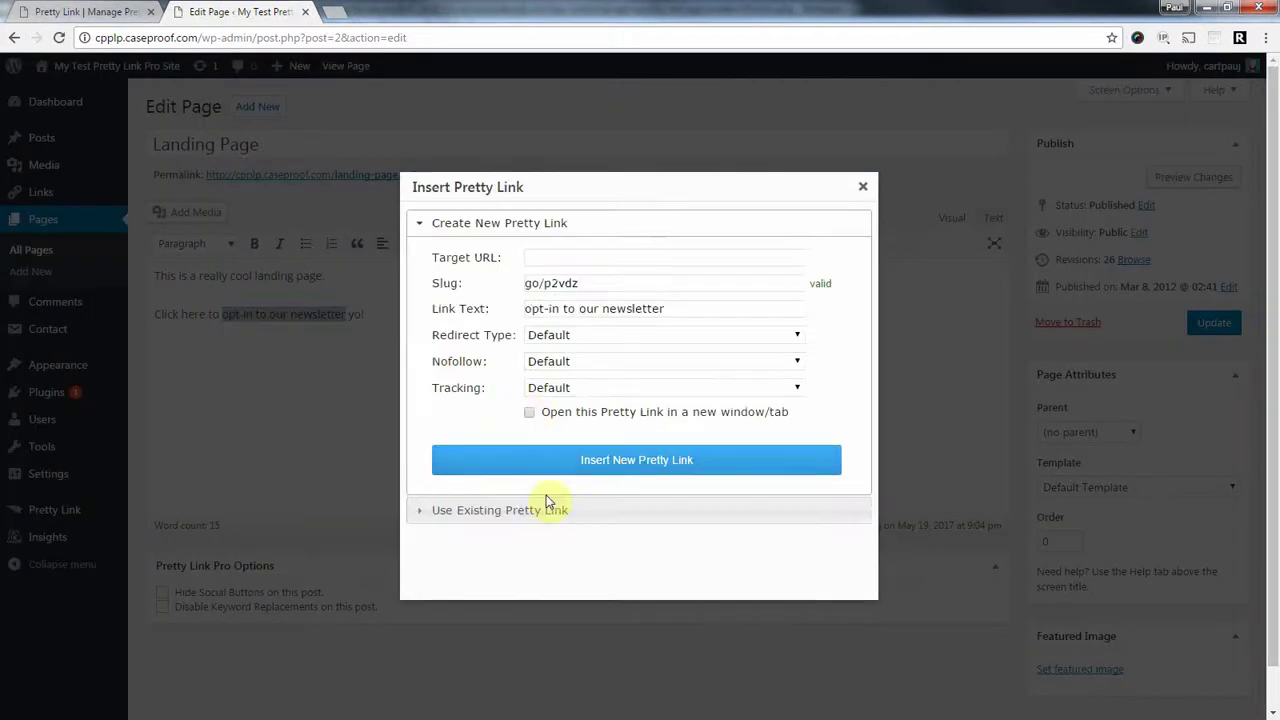
left_click(543, 514)
left_click(533, 291)
type("opt")
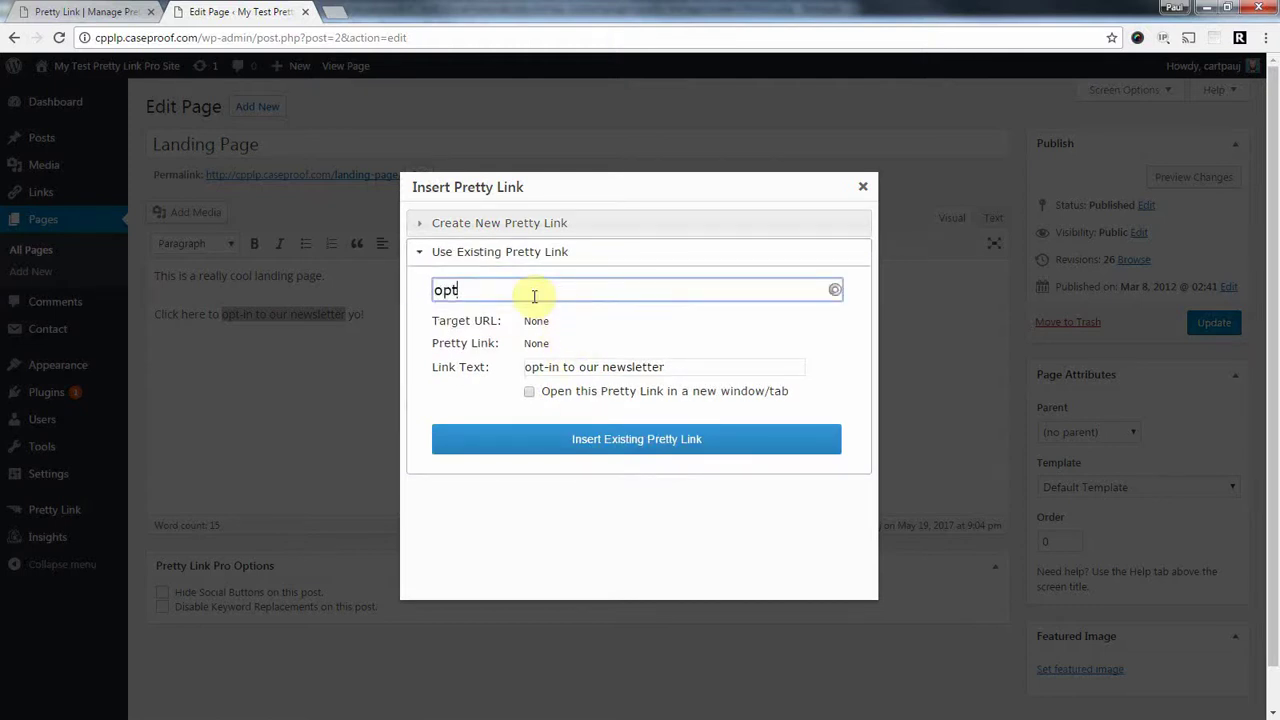
left_click(482, 316)
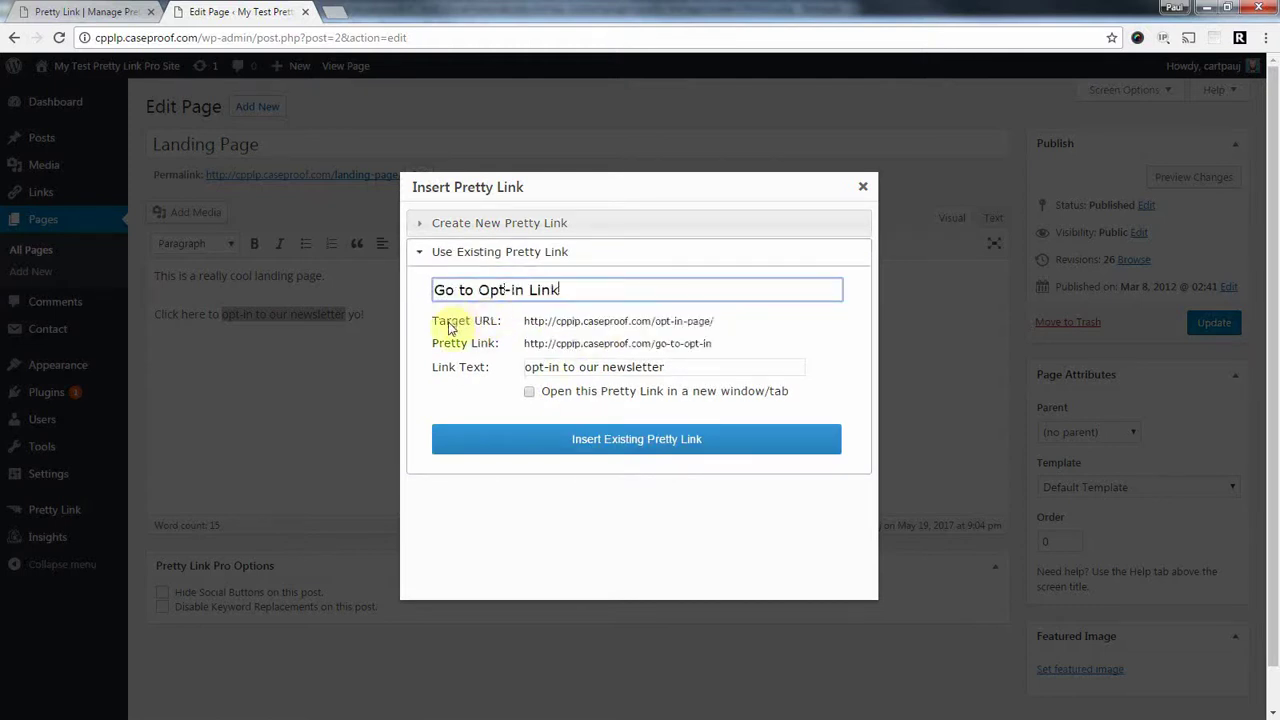
left_click(531, 436)
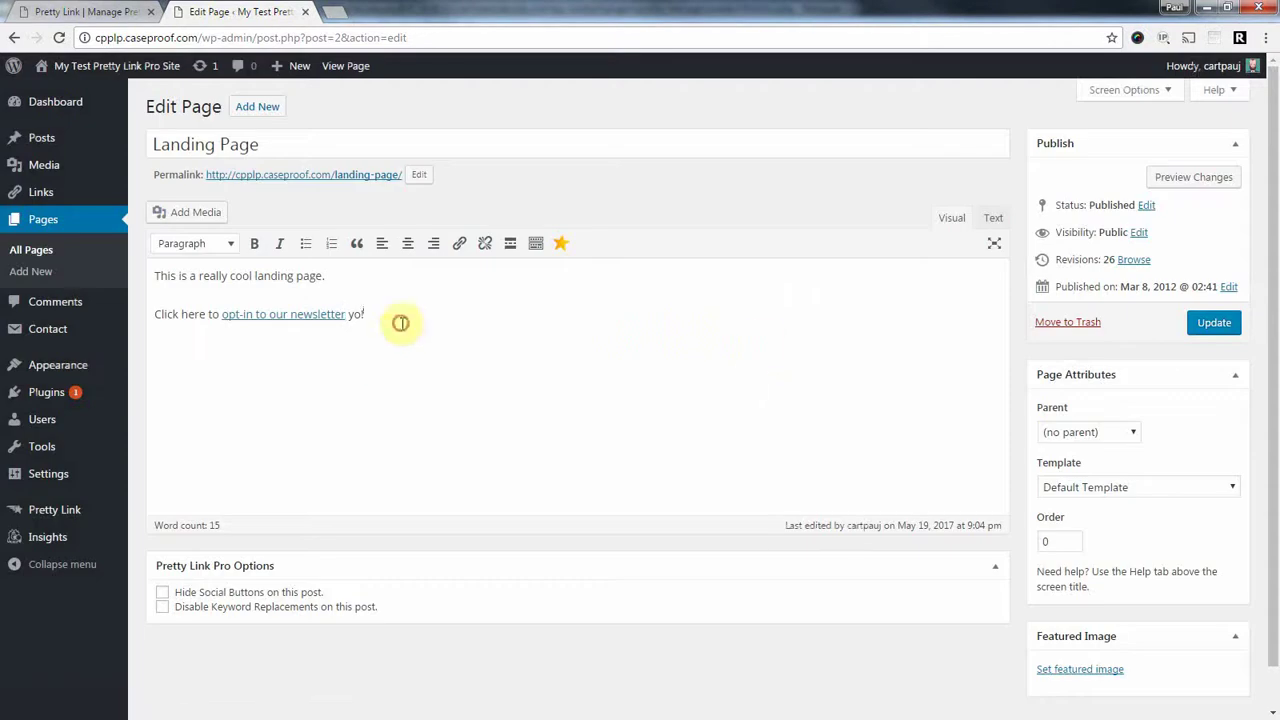
left_click(1214, 323)
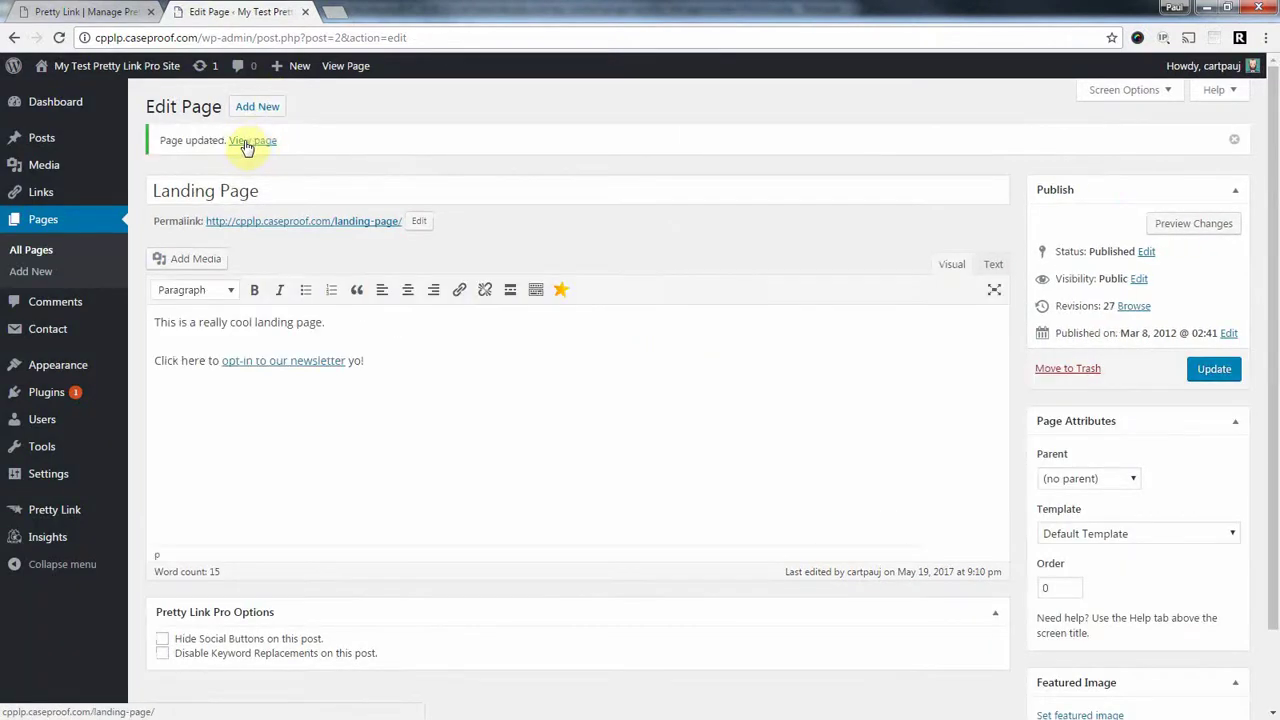
Step: Open the live Landing Page in a private window and follow its opt-in newsletter link
left_click(247, 145)
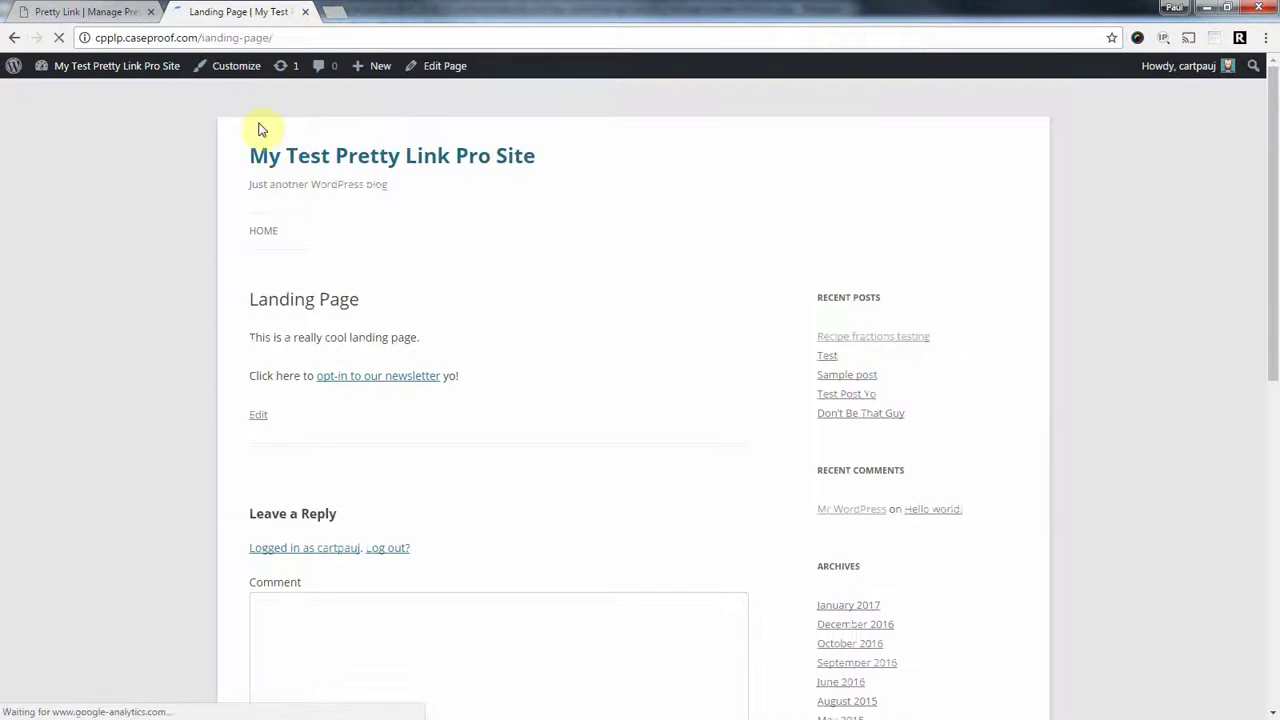
left_click(218, 40)
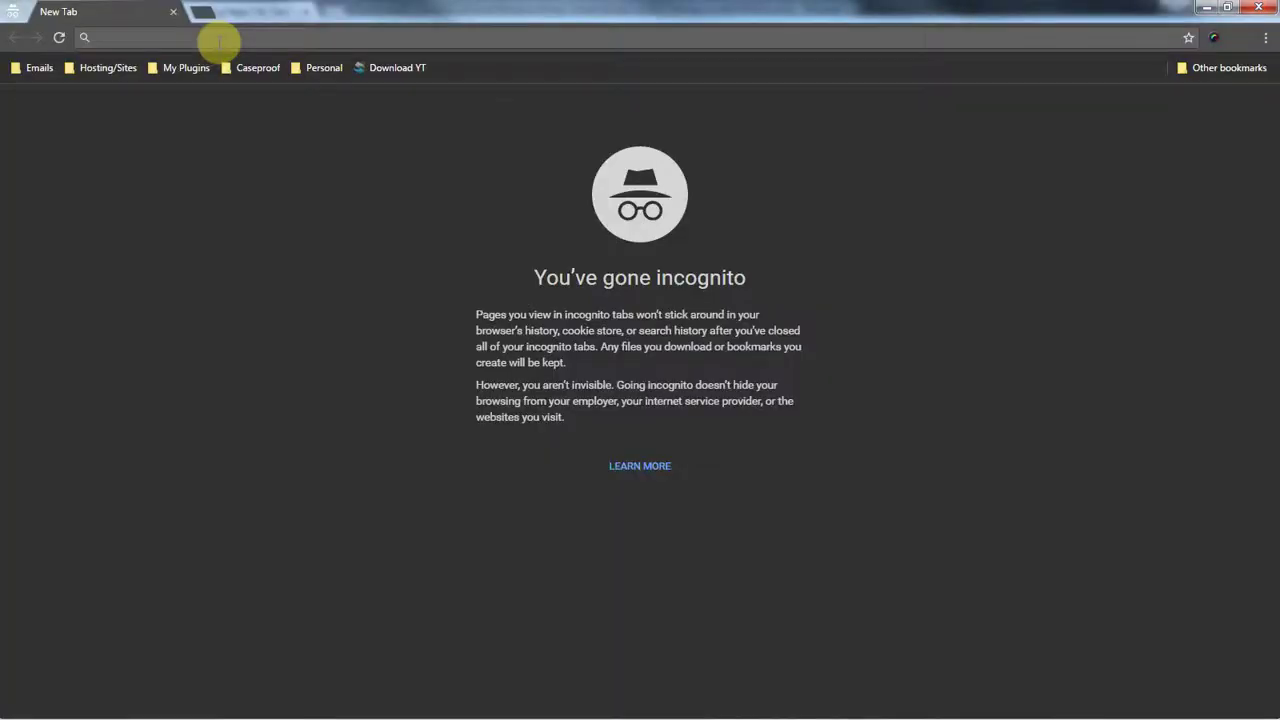
type("http://cpplp.caseproof.com/landing-page/")
key("Return")
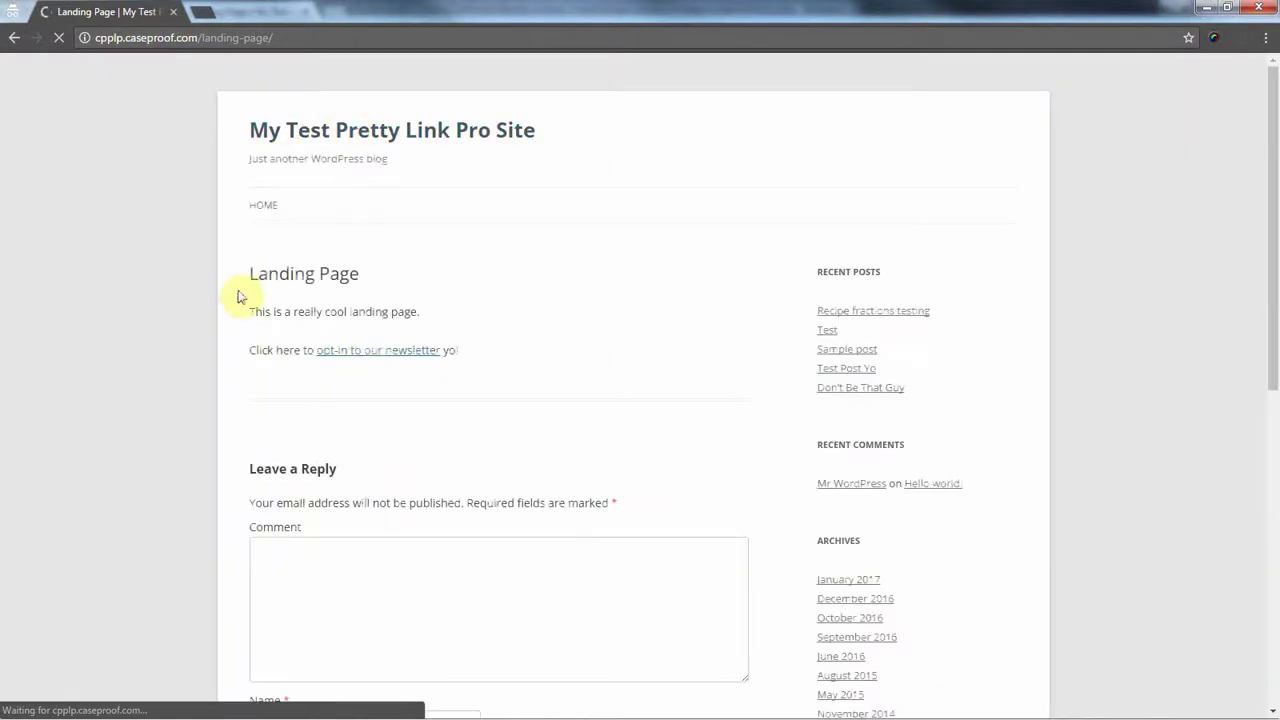
left_click(385, 358)
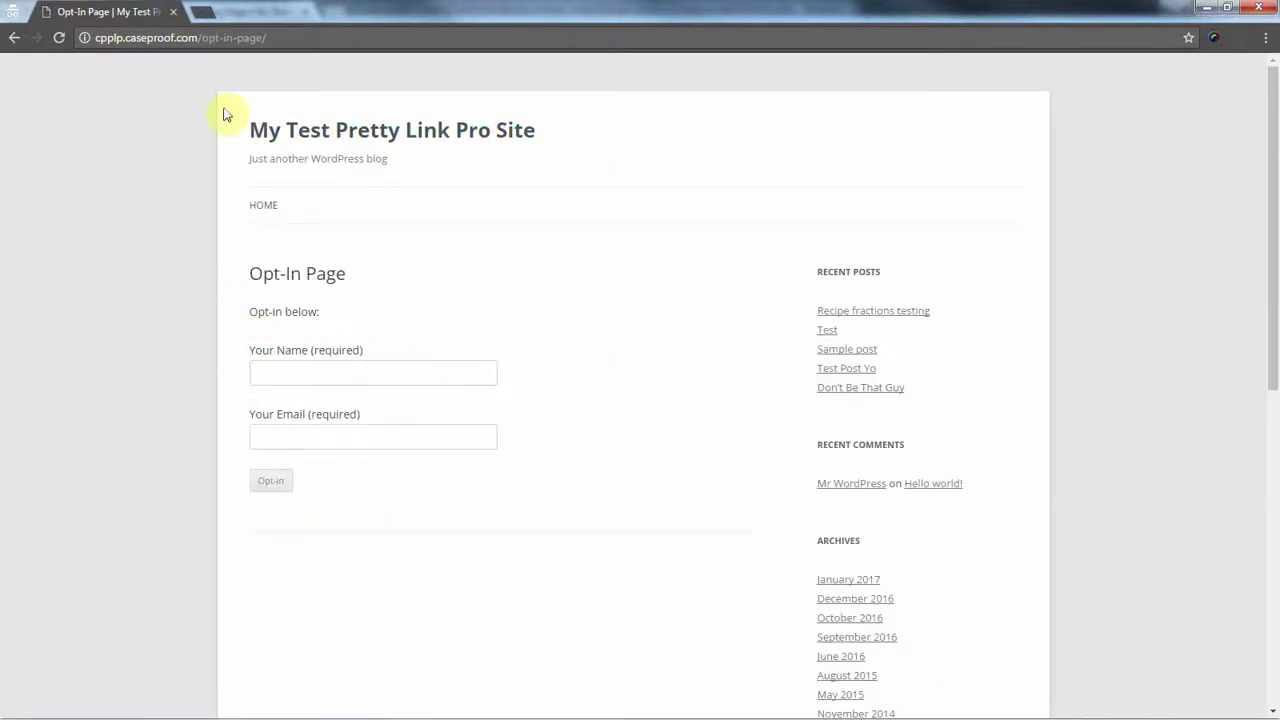
Step: Close the private window and reload the Pretty Link list to show 1/1 clicks
left_click(172, 13)
left_click(86, 12)
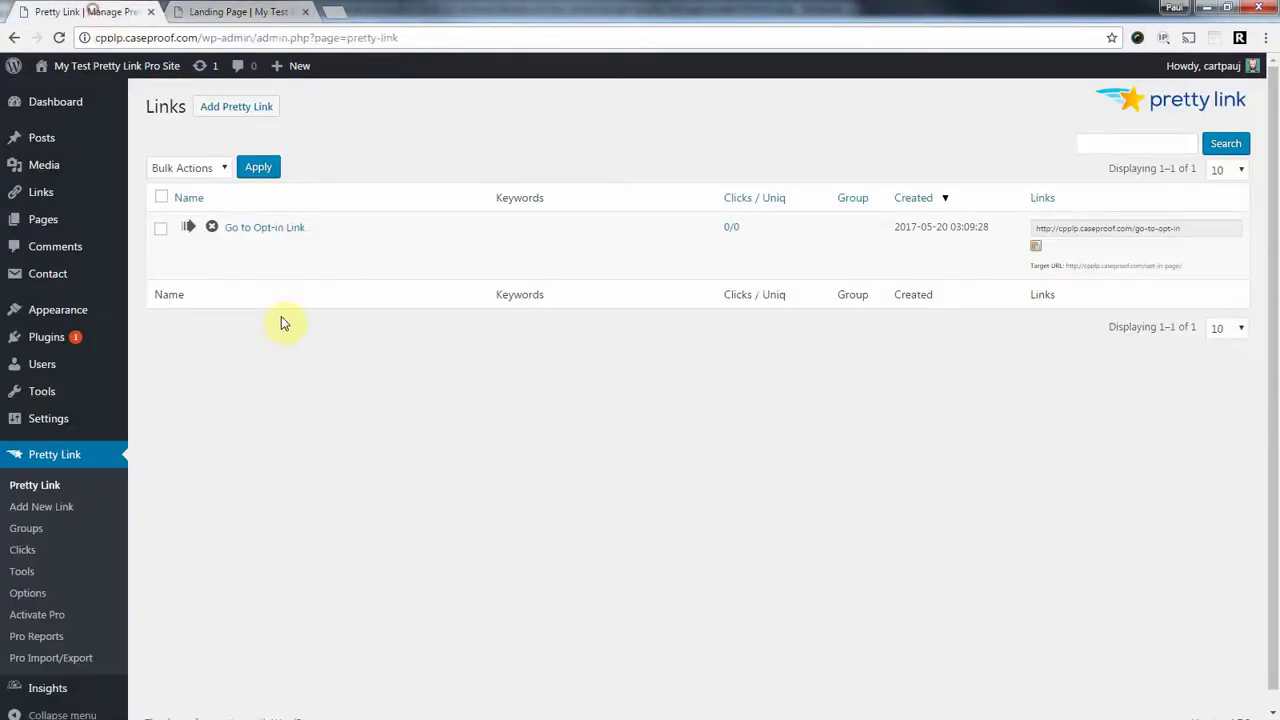
left_click(75, 457)
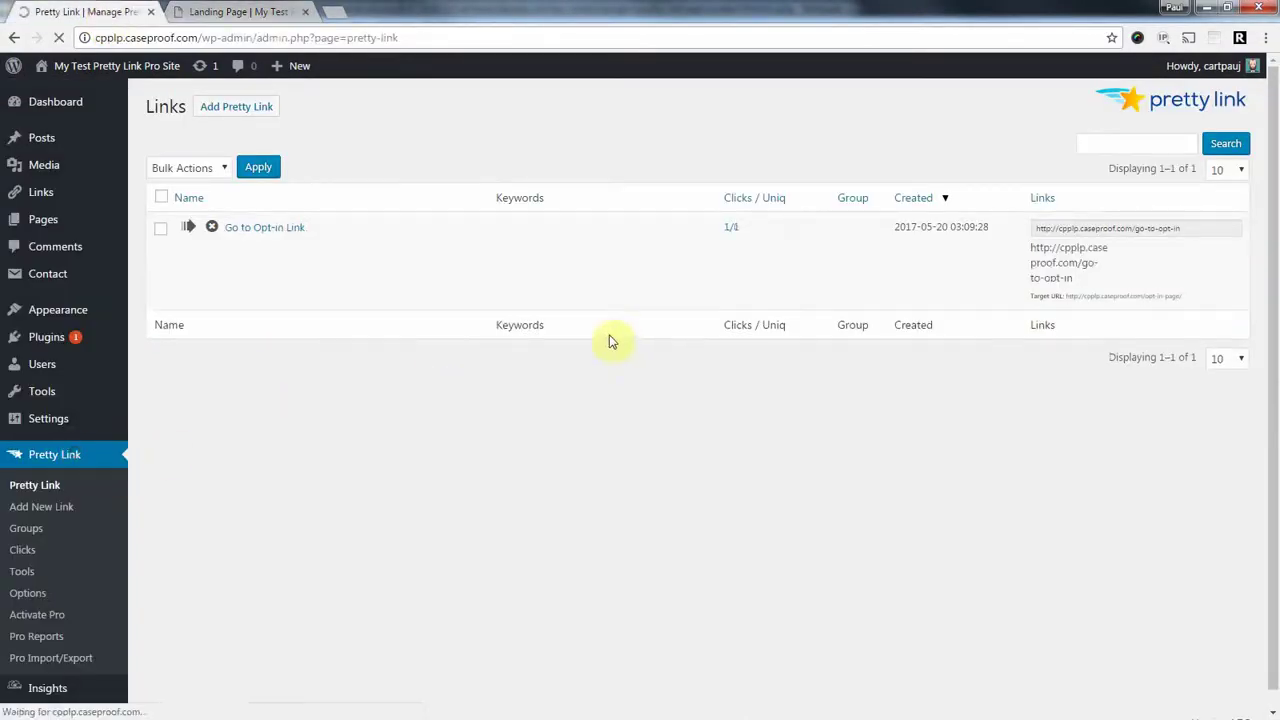
left_click(731, 227)
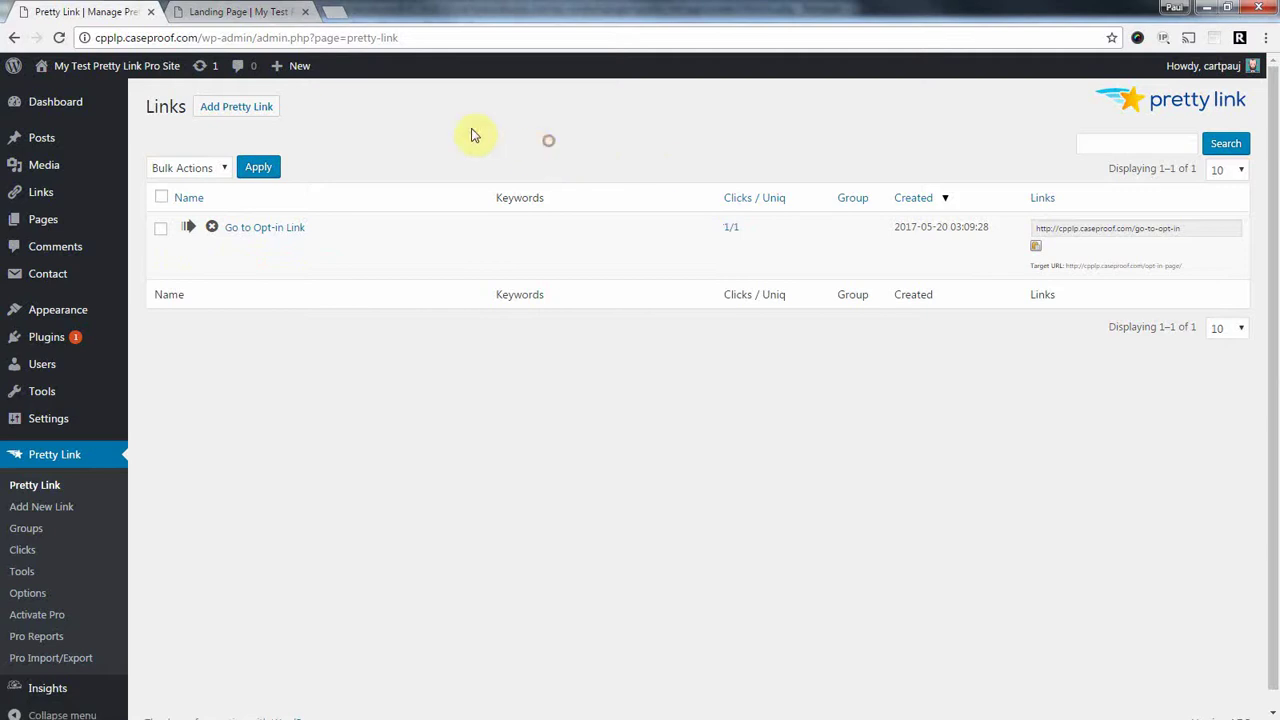
Step: Start a Pixel-redirect pretty link with slug goal-pixel and title 'Goal Pixel Link'
left_click(230, 106)
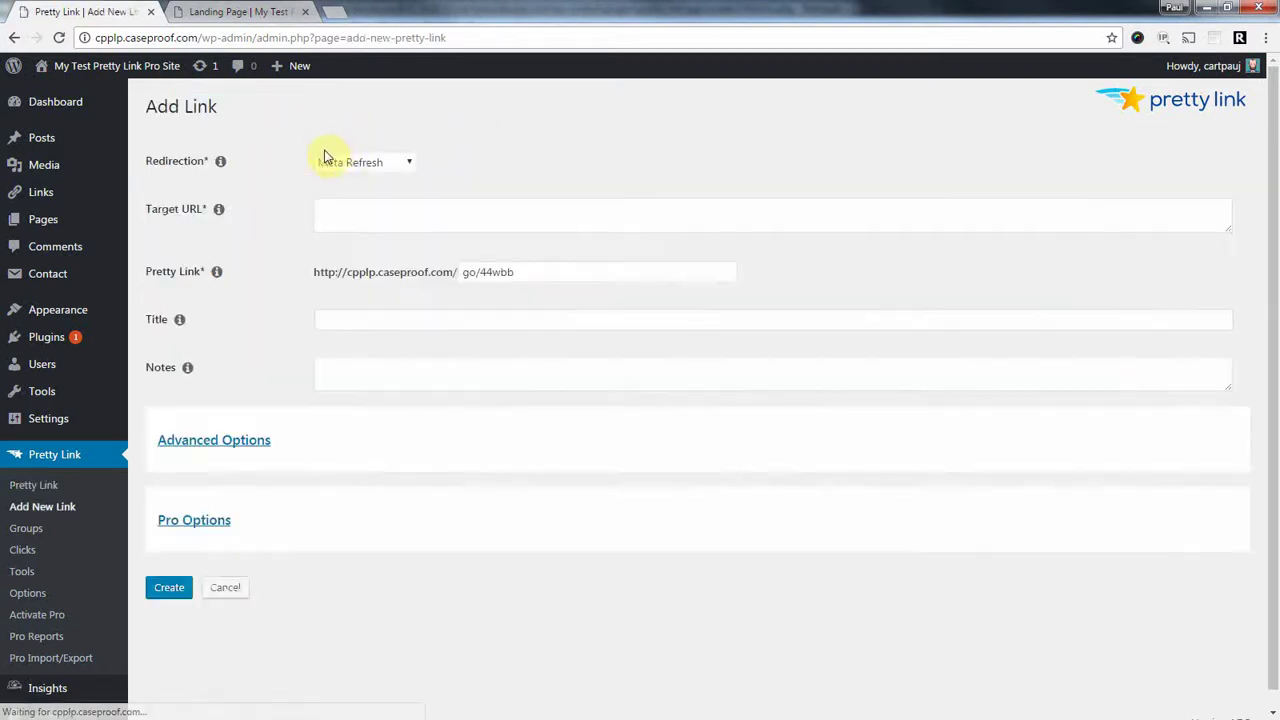
left_click(340, 164)
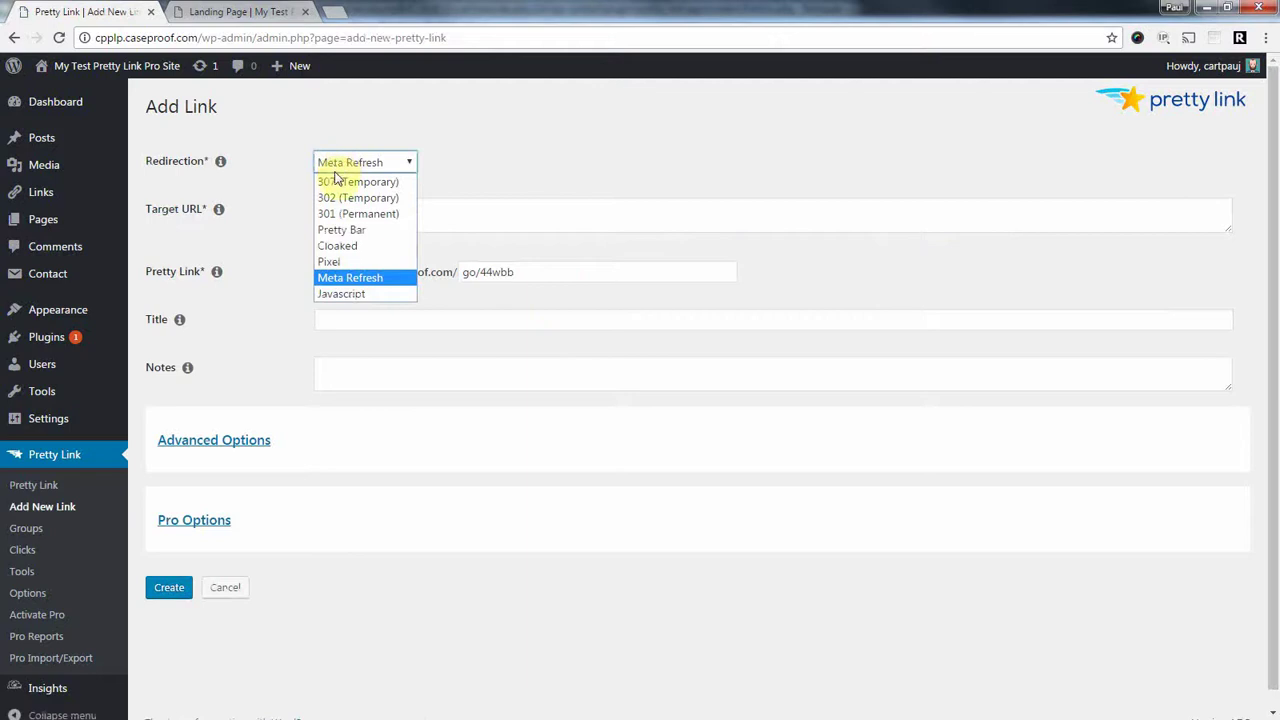
left_click(352, 261)
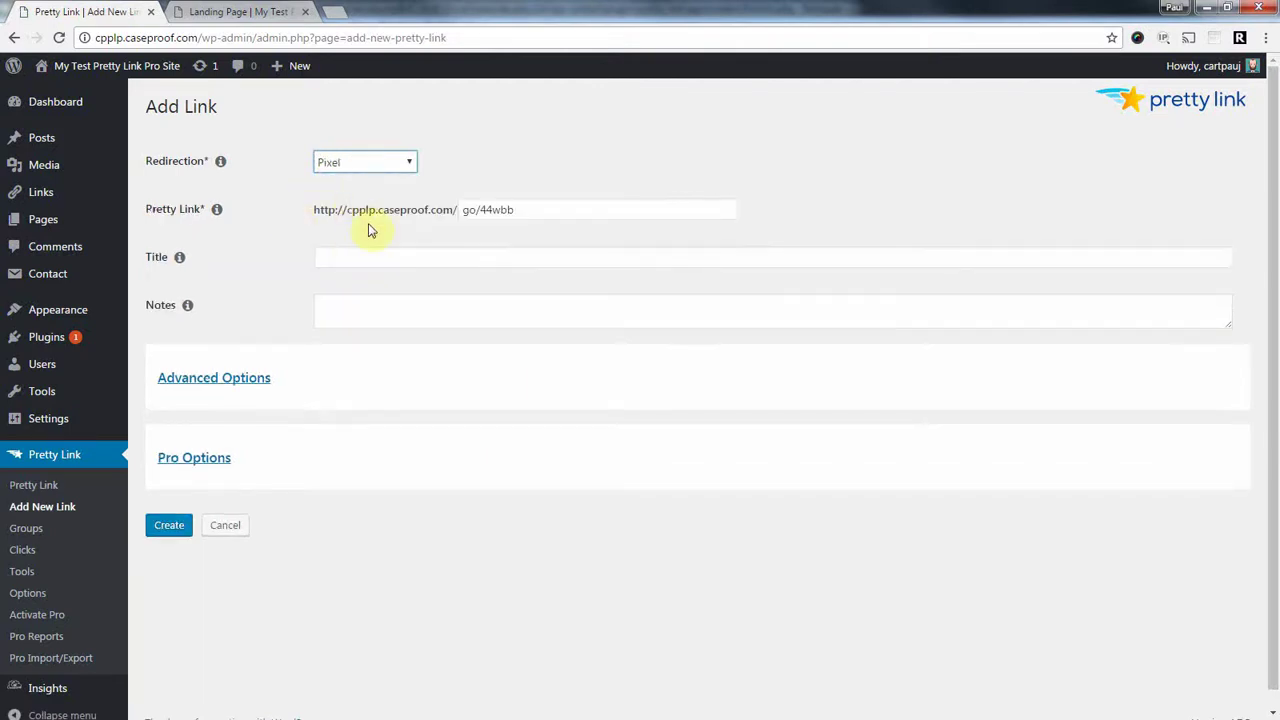
left_click(343, 198)
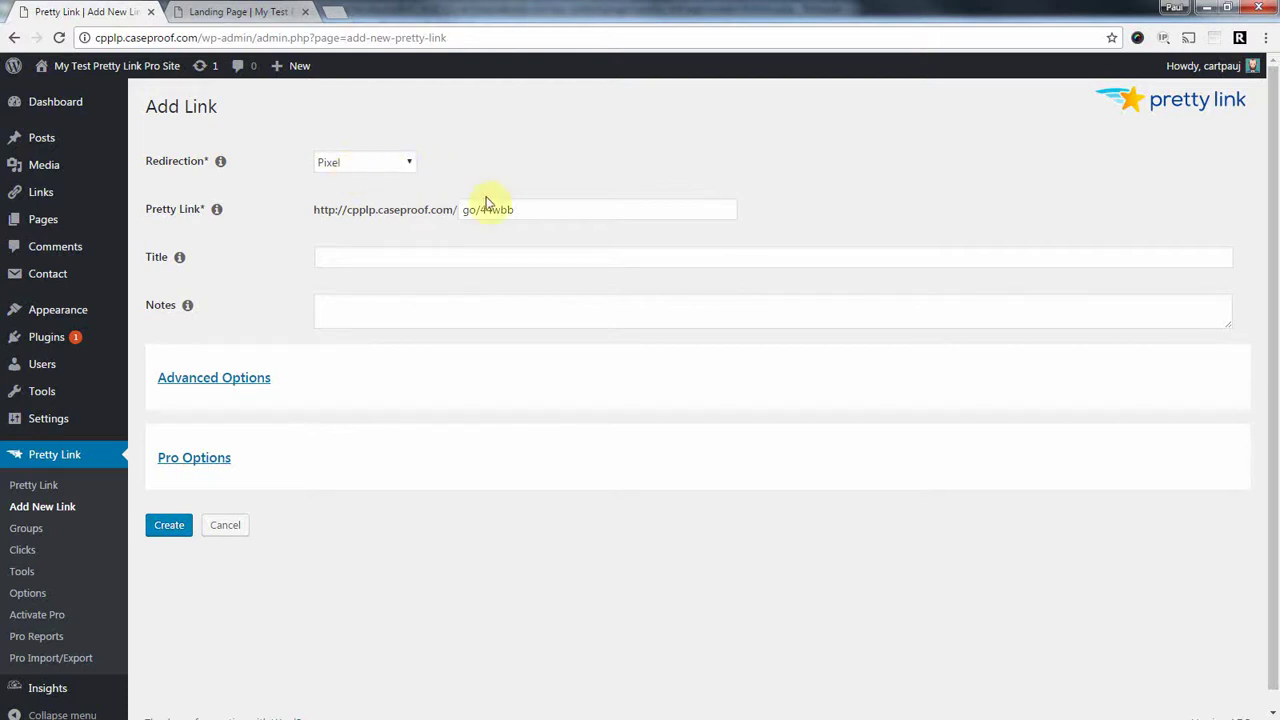
left_click_drag(458, 210, 651, 206)
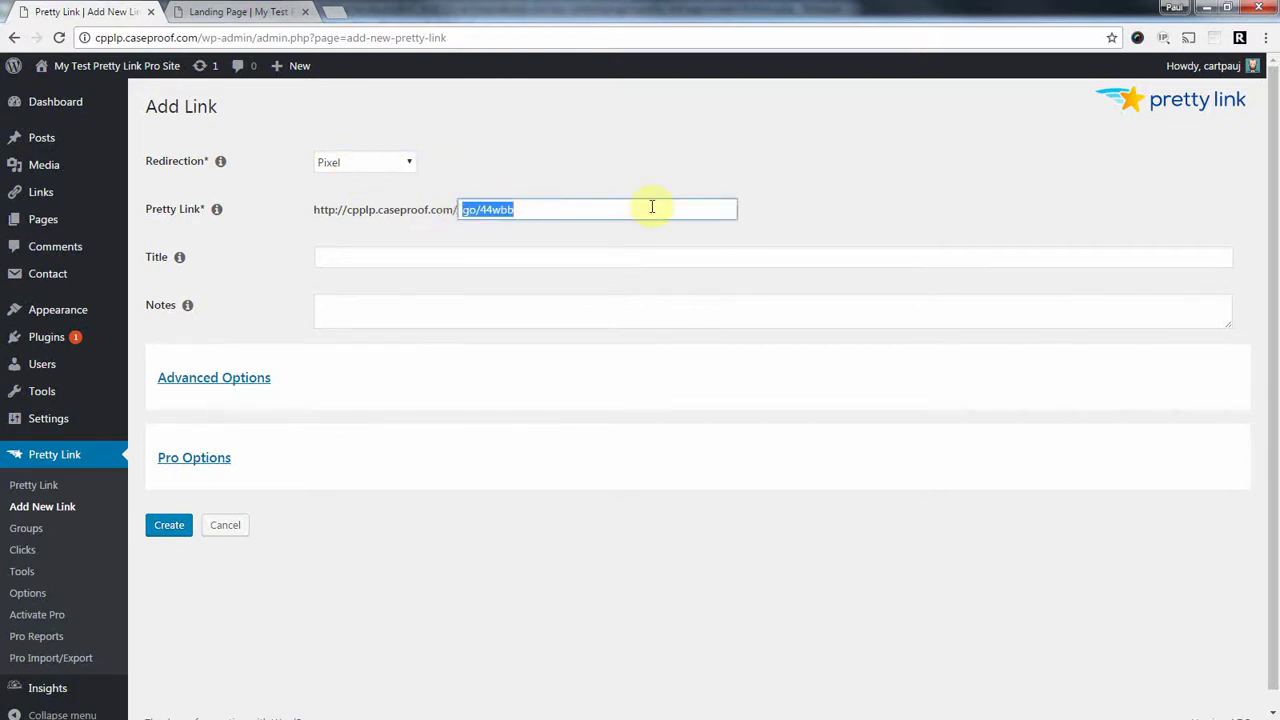
type("goal-pixel")
key("Tab")
type("Go")
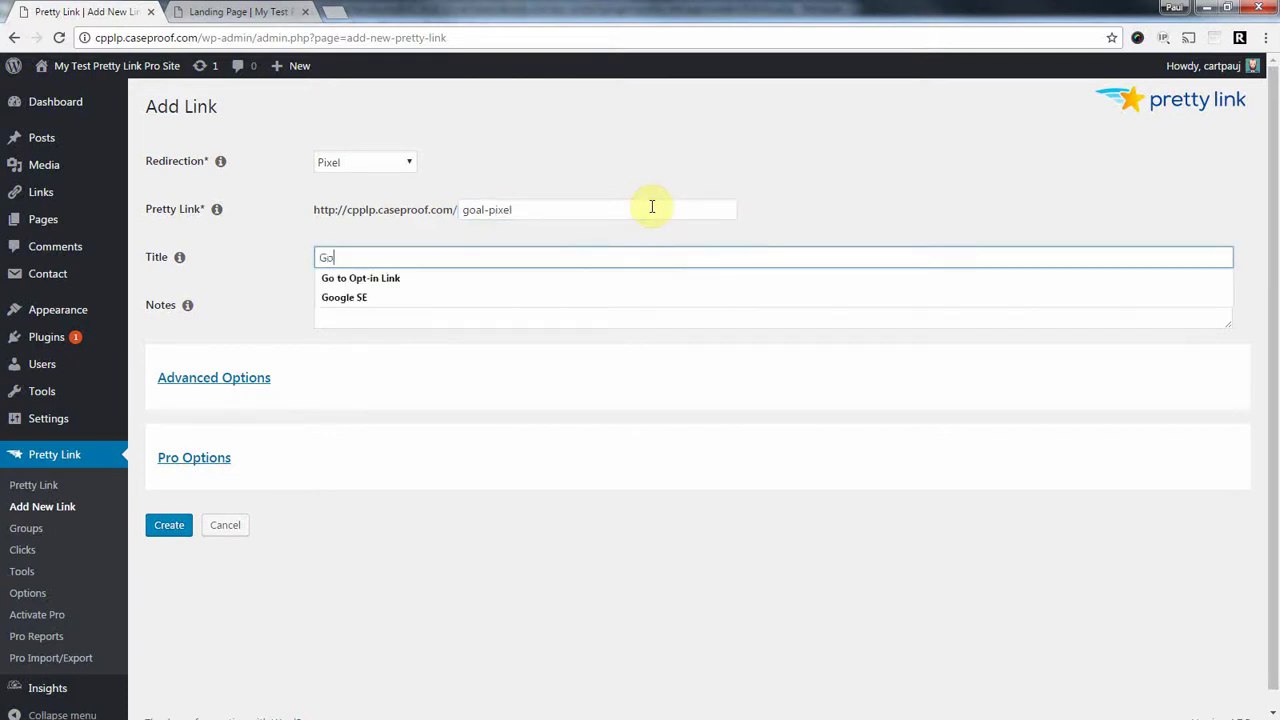
type("al Pixel Link")
key("Tab")
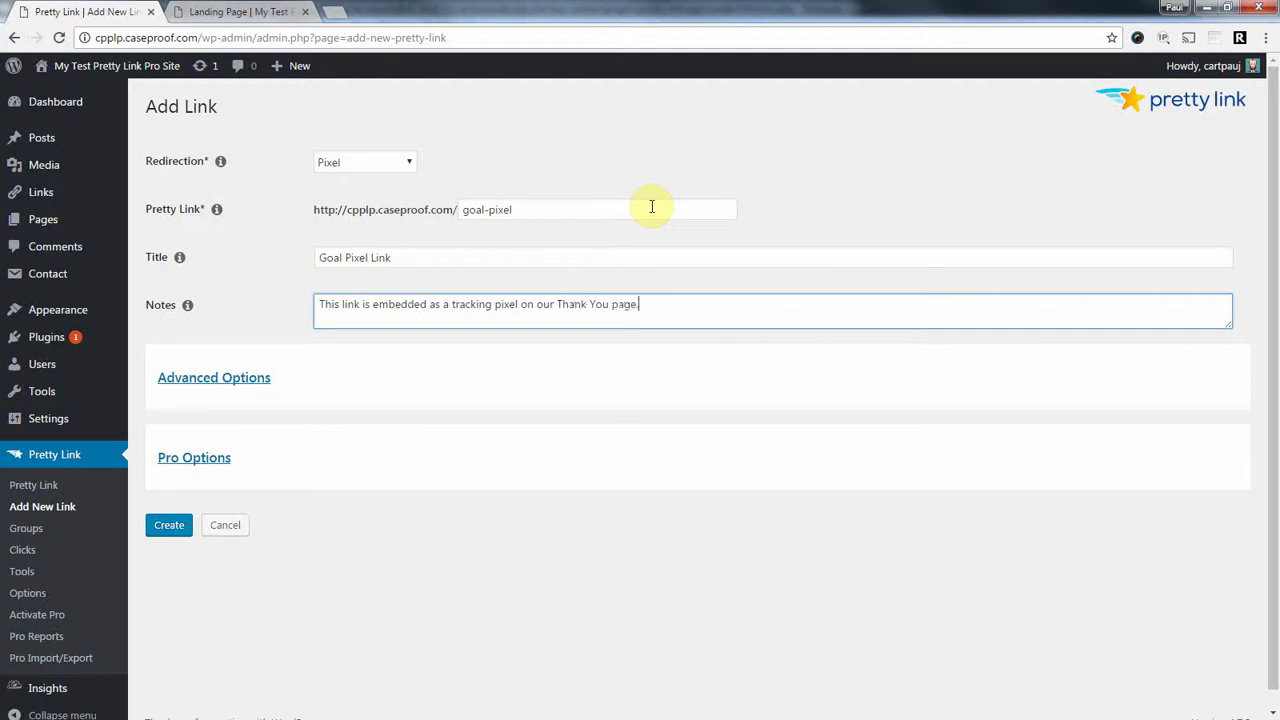
Step: Keep click tracking enabled in advanced options and create the Goal Pixel Link
left_click(245, 377)
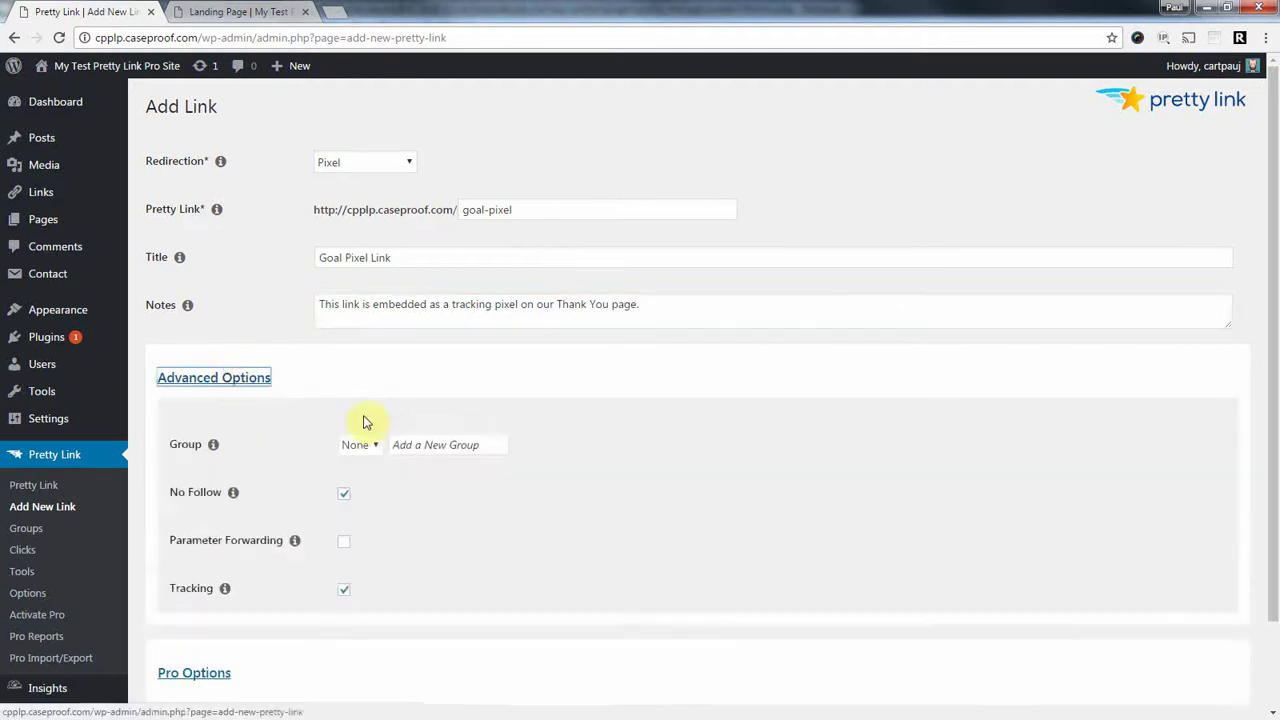
scroll(362, 470, "down", 2)
left_click(344, 511)
left_click(168, 673)
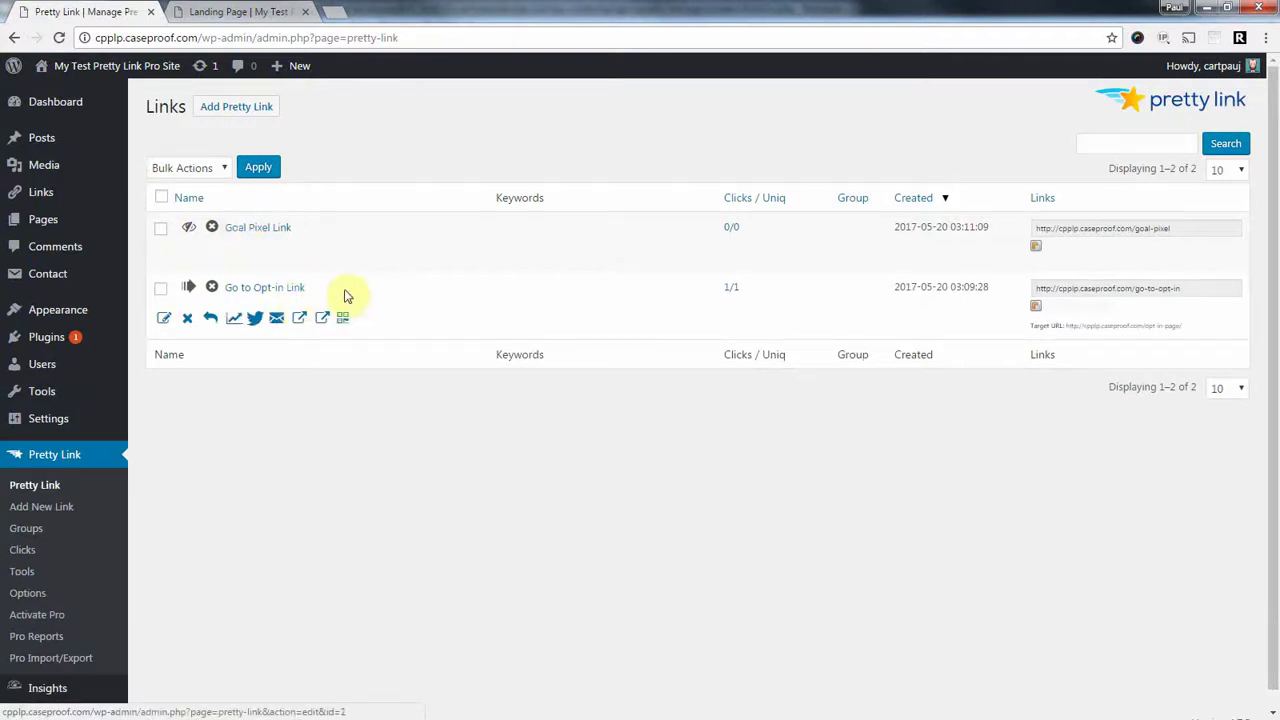
Step: Copy the Goal Pixel Link's short URL from the links list
left_click_drag(349, 289, 223, 290)
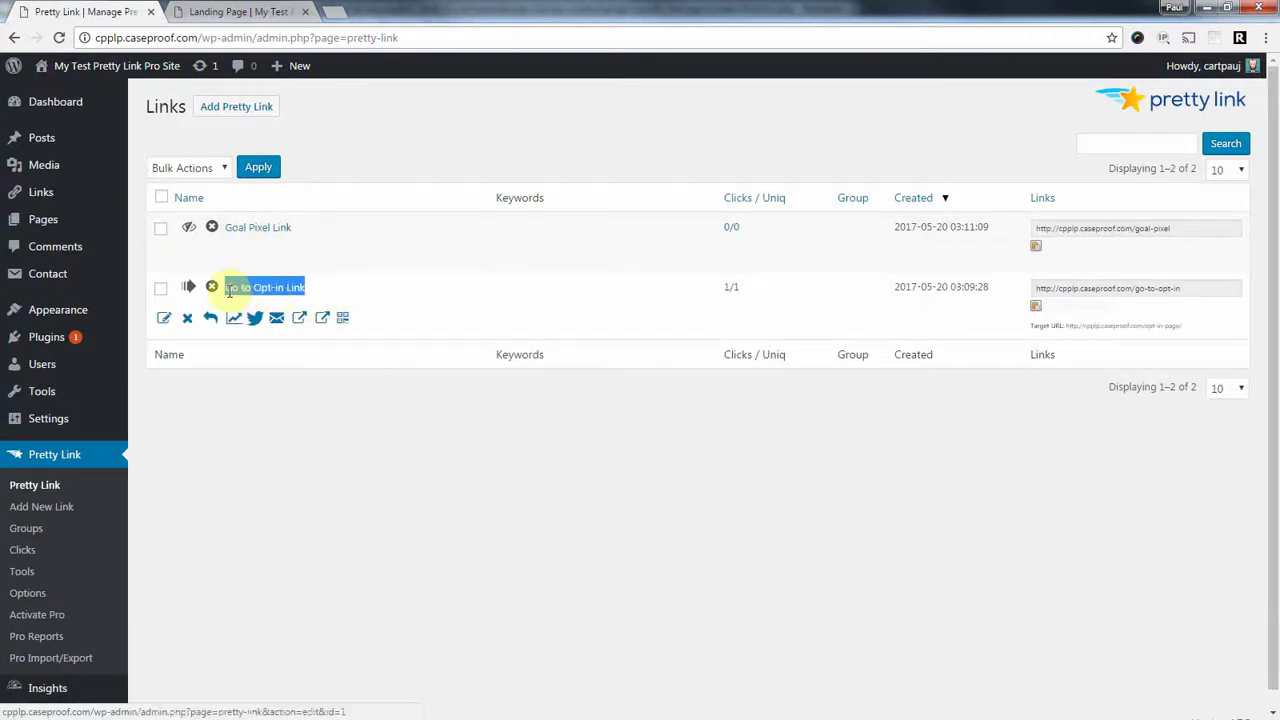
left_click(339, 289)
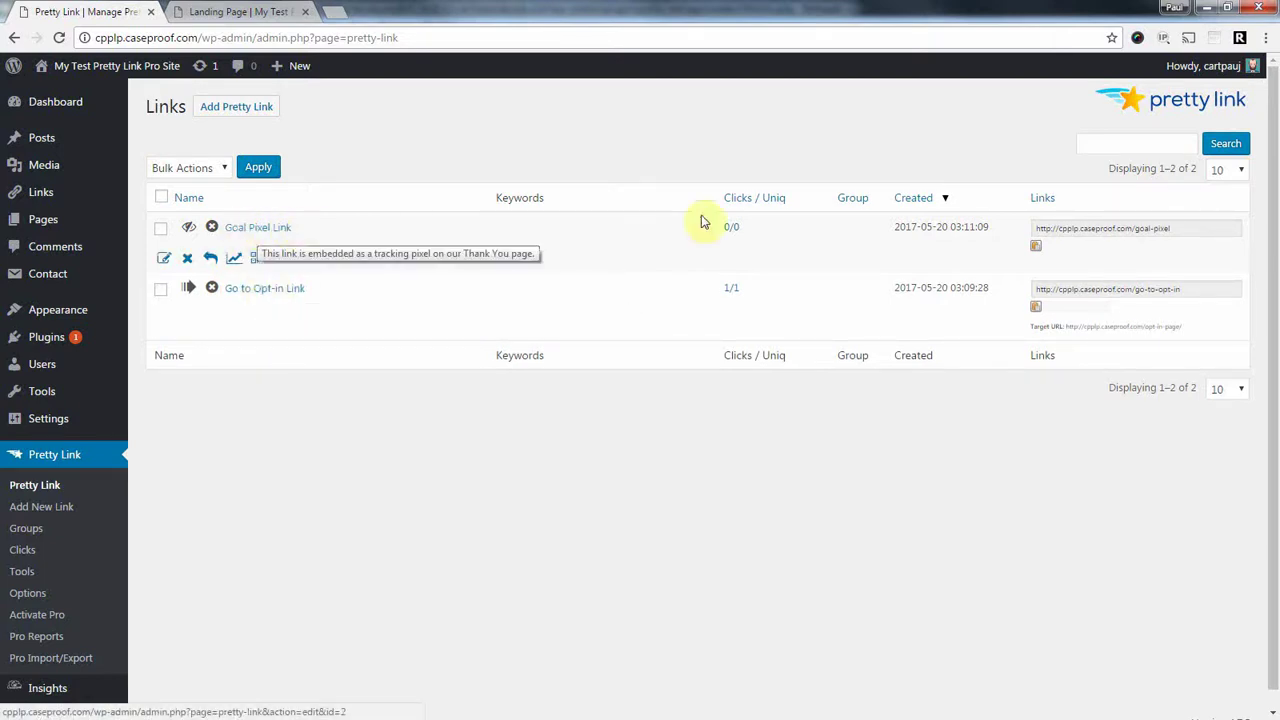
left_click(1077, 234)
right_click(1077, 234)
left_click(1031, 240)
left_click(575, 140)
Step: Go through Dashboard > Pages and open the Thank-You Page for editing
left_click(262, 11)
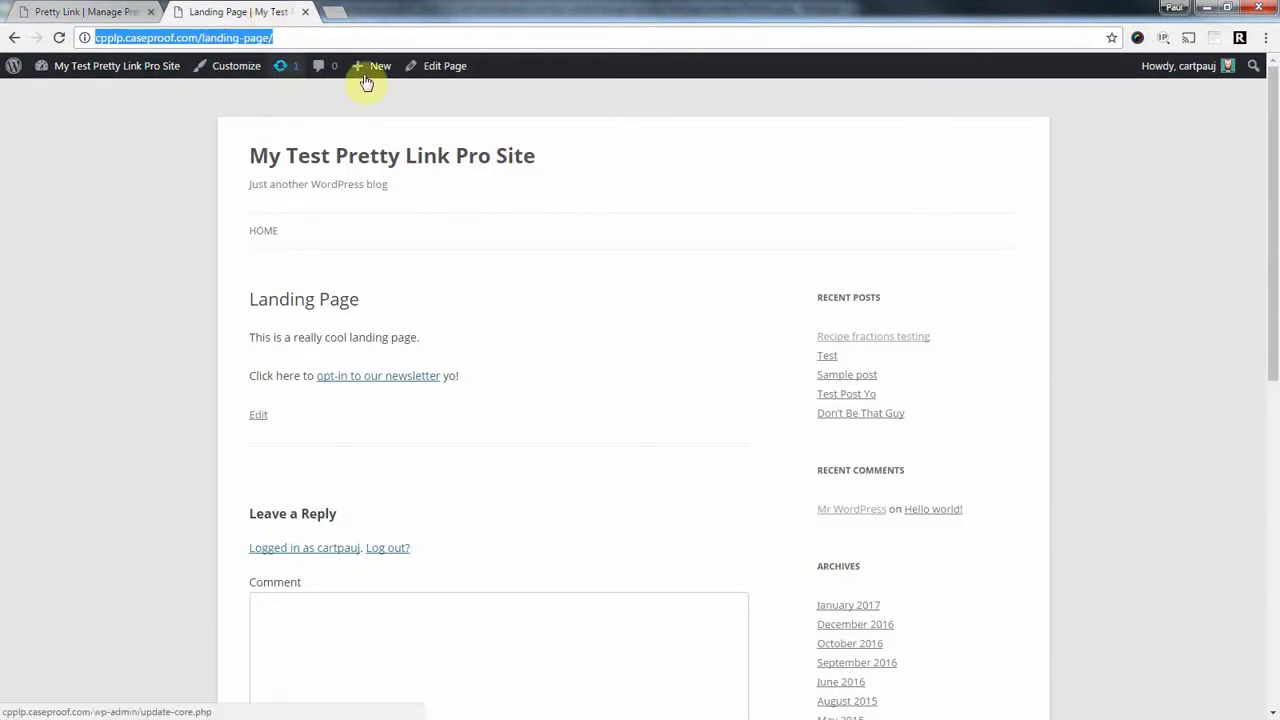
mouse_move(372, 84)
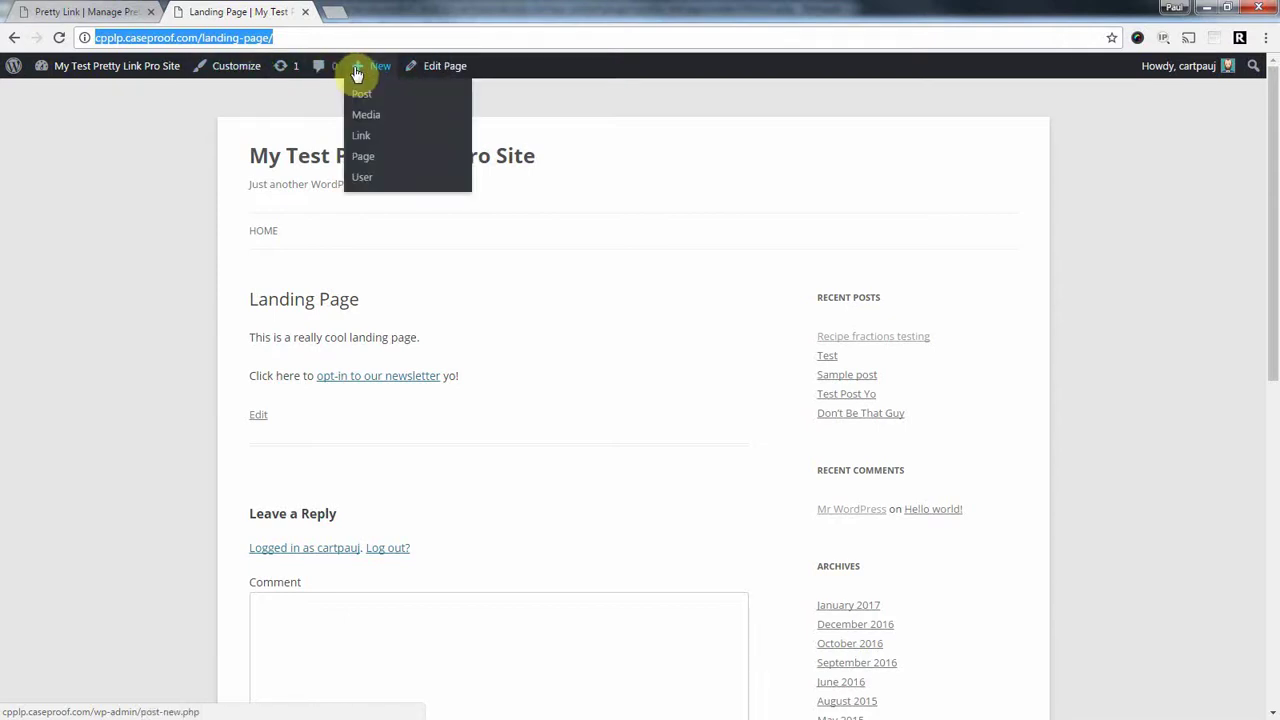
mouse_move(86, 68)
left_click(62, 93)
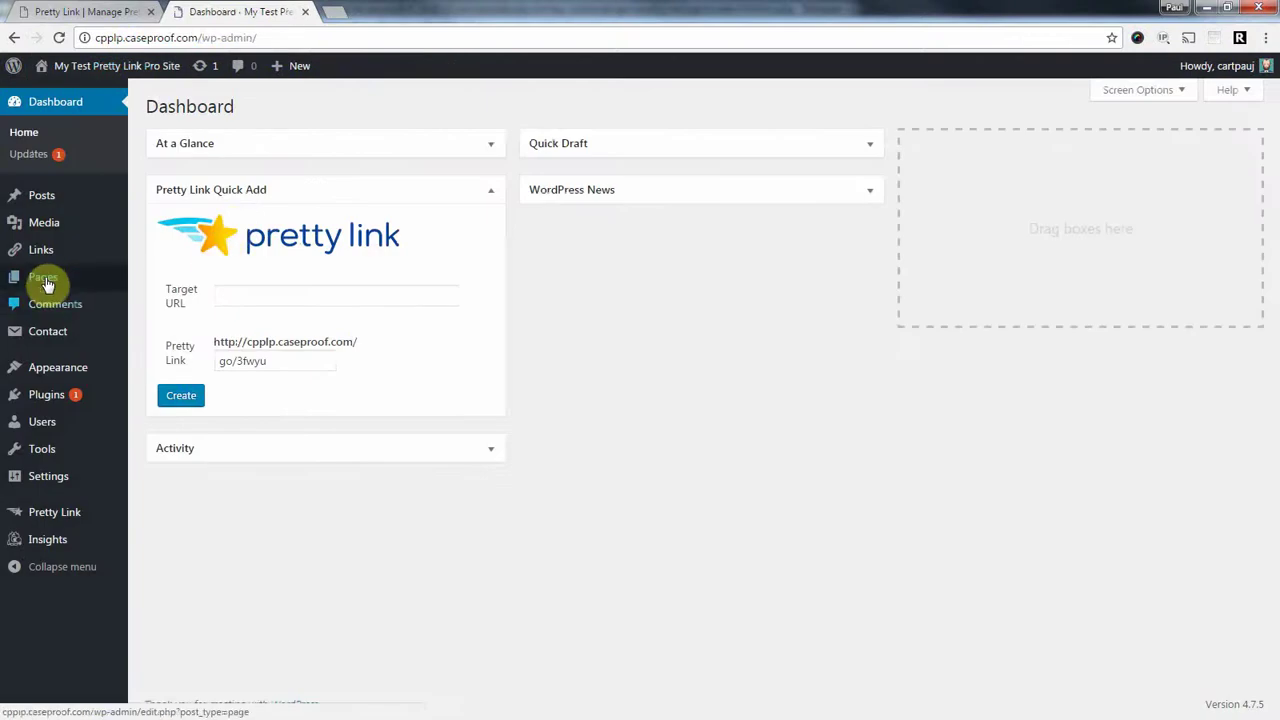
left_click(62, 279)
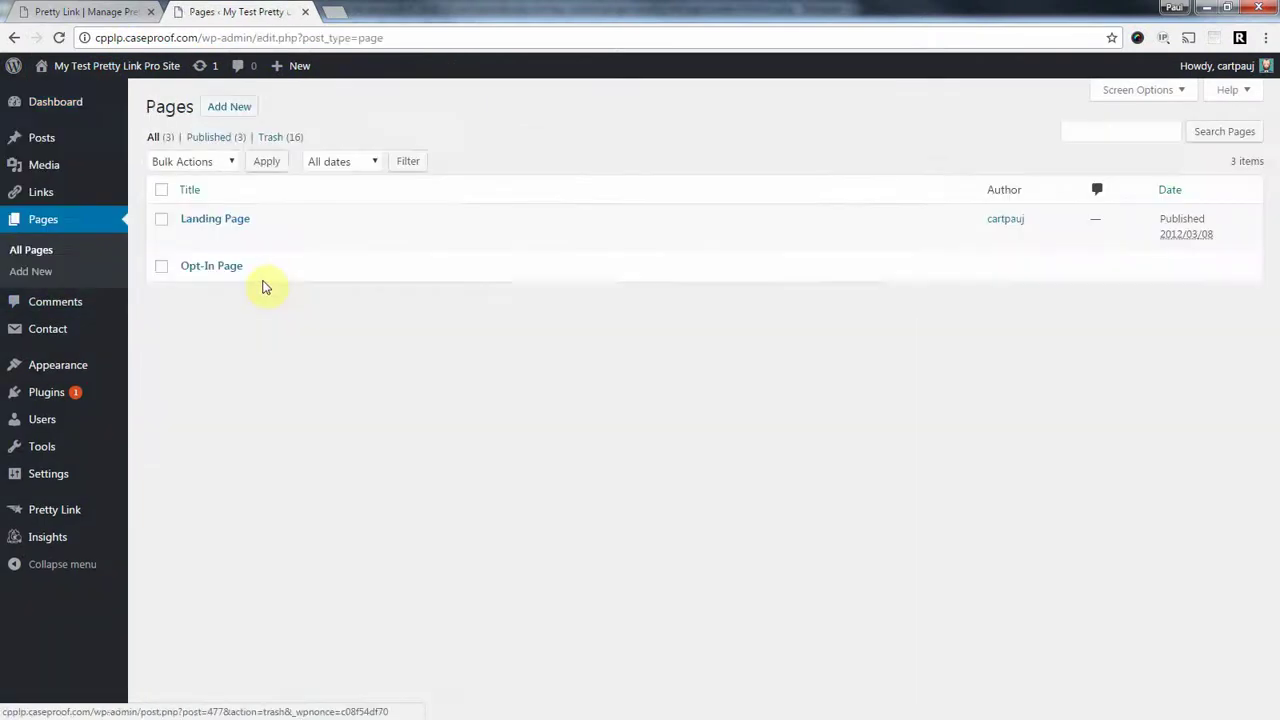
left_click(240, 313)
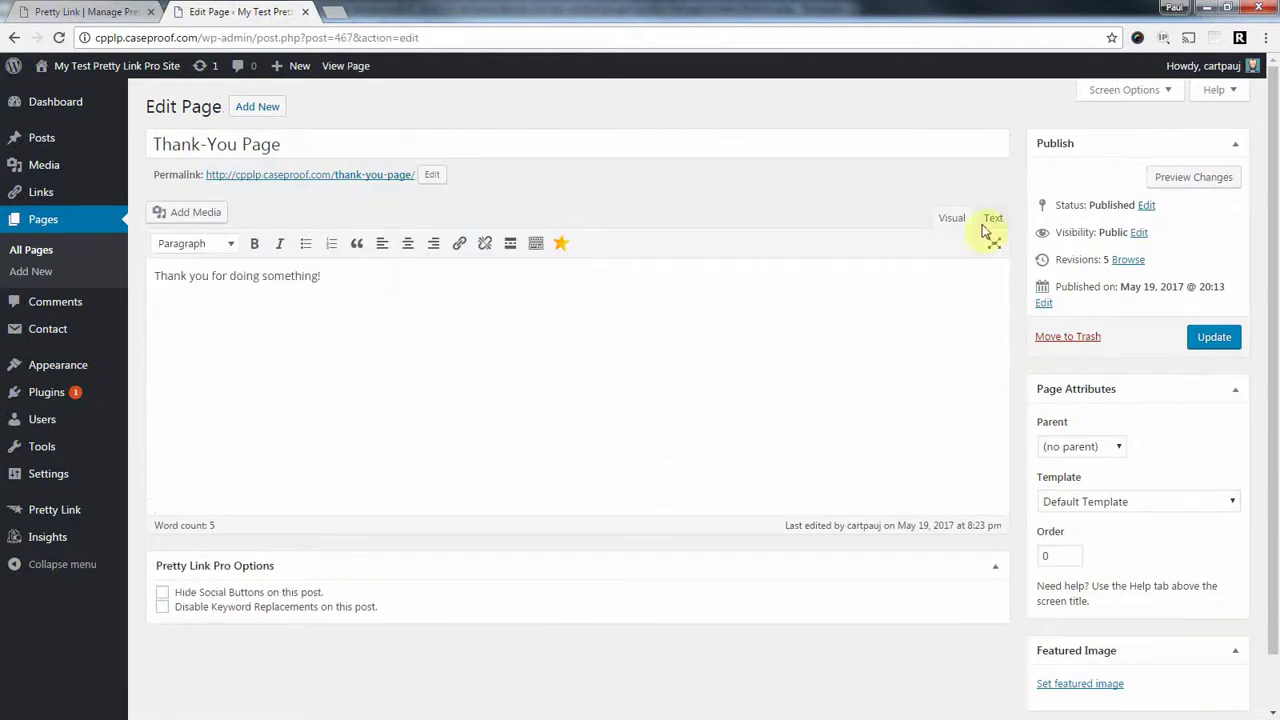
Step: In the page's Text view, delete the old hidden image line and its source URL
left_click(993, 220)
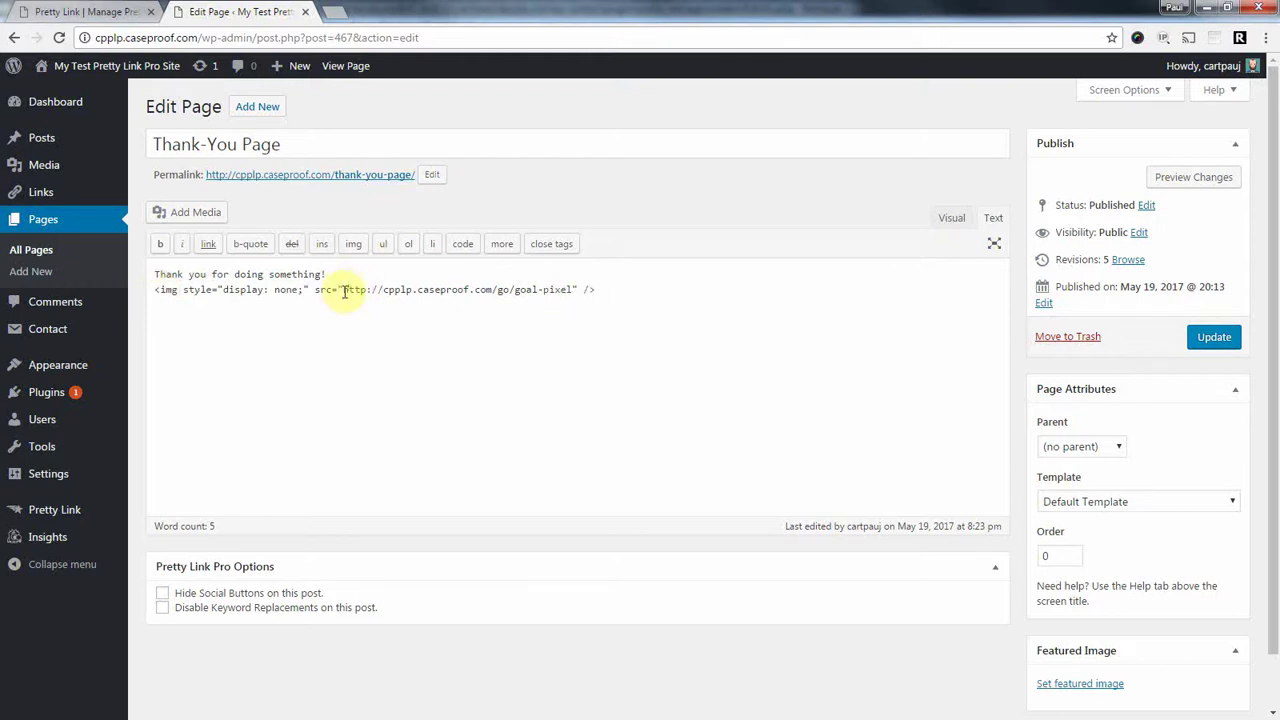
left_click_drag(343, 290, 573, 297)
key("Delete")
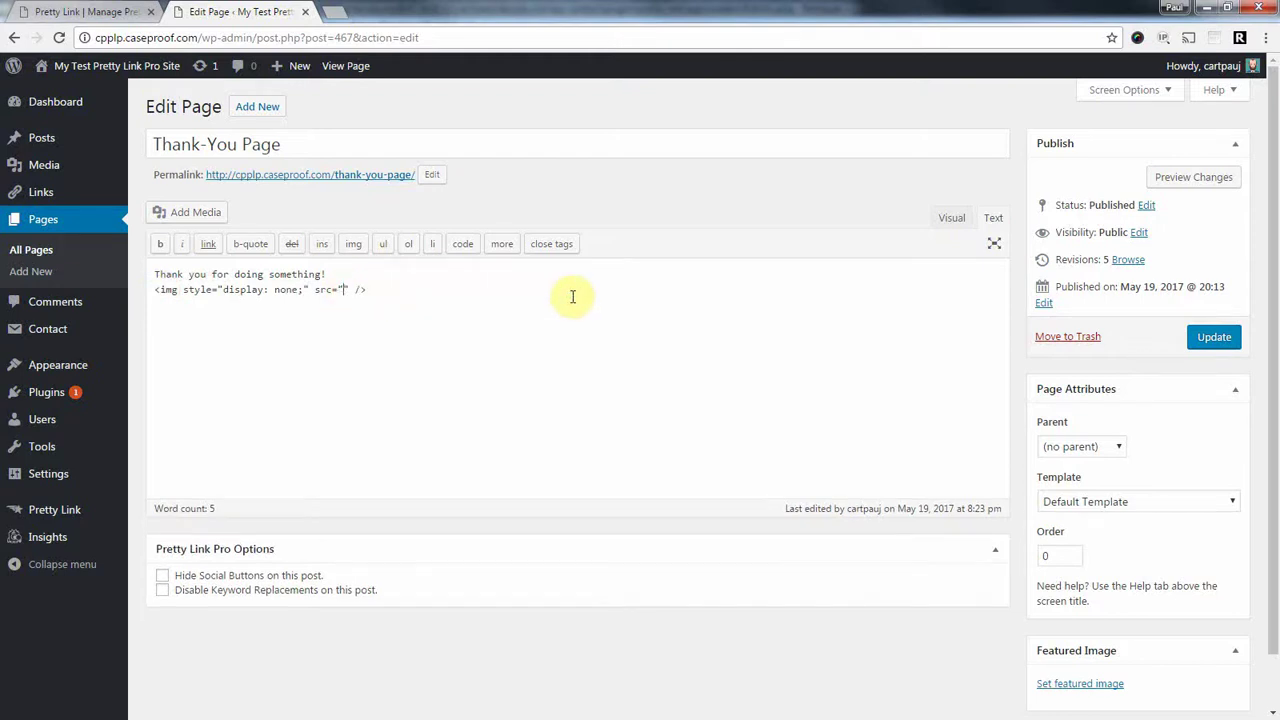
left_click_drag(372, 290, 159, 296)
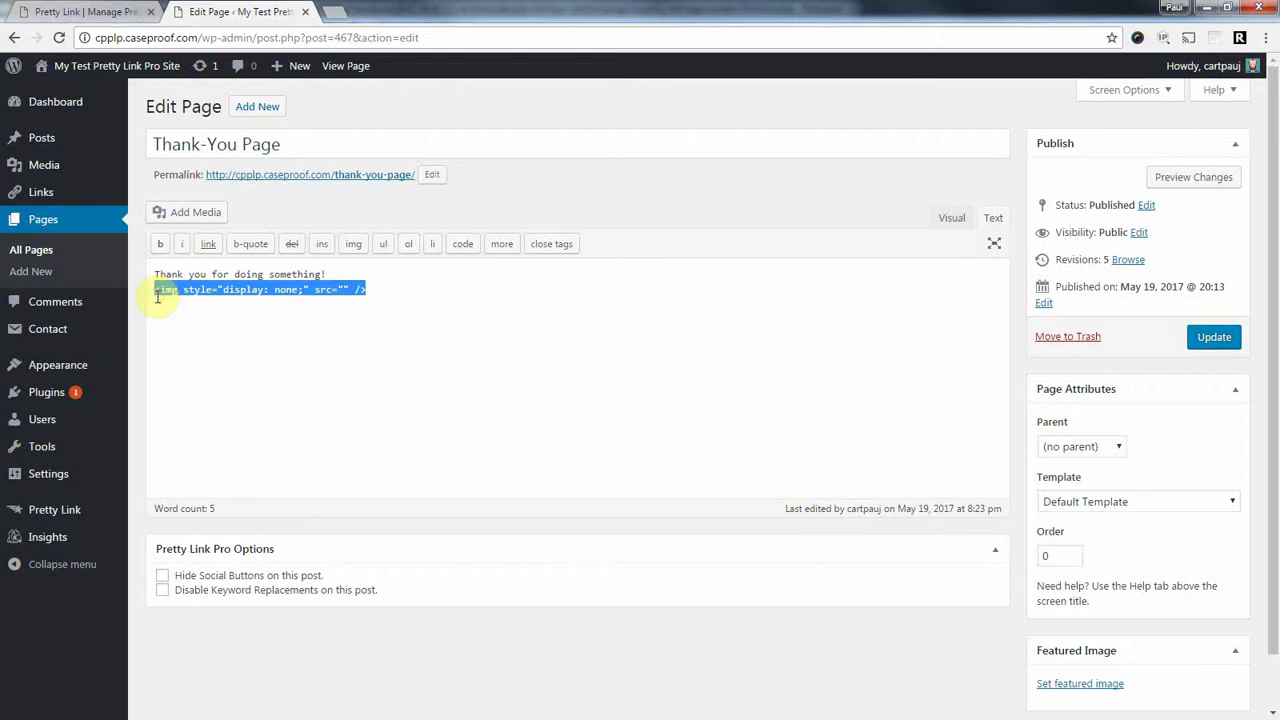
key("Delete")
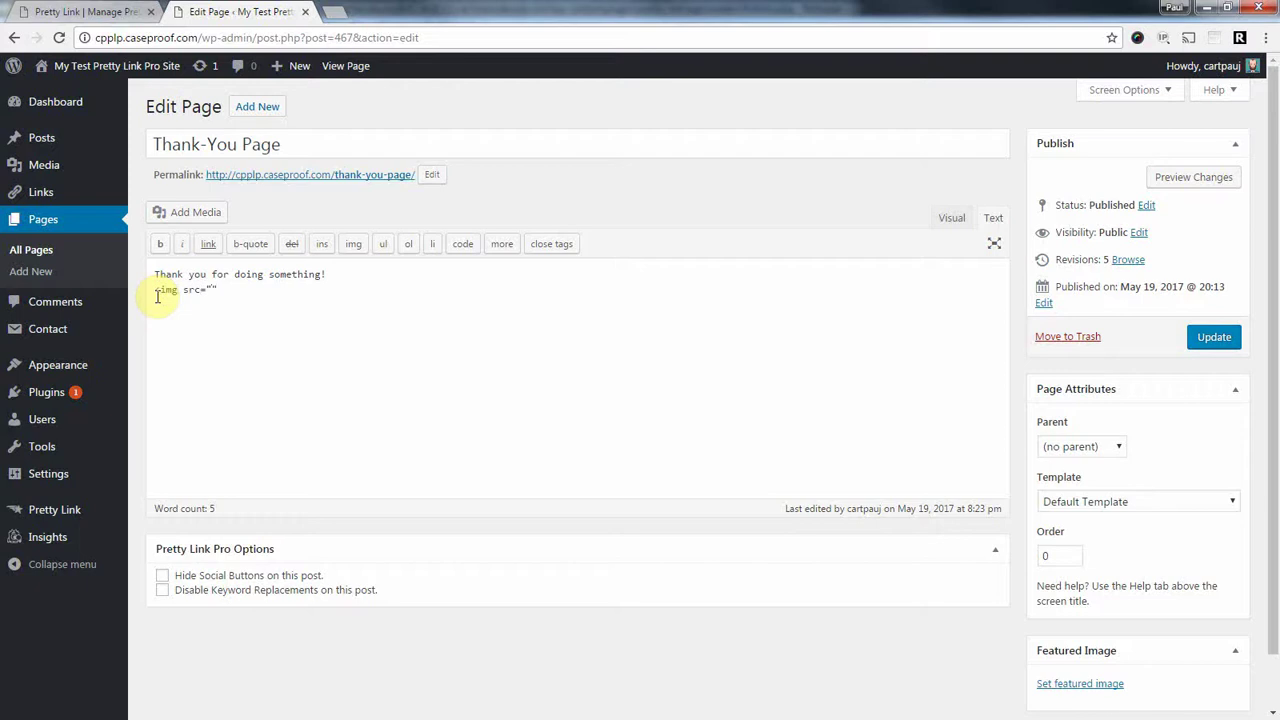
key("ctrl+v")
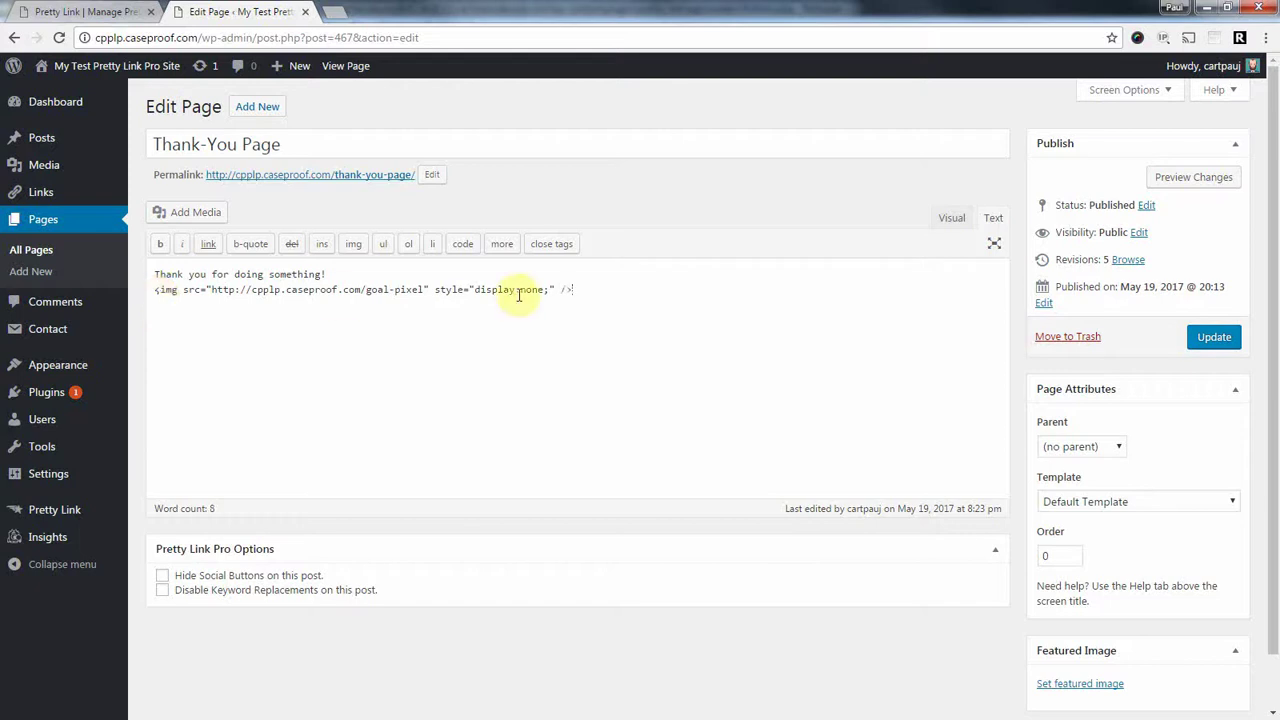
left_click(567, 290)
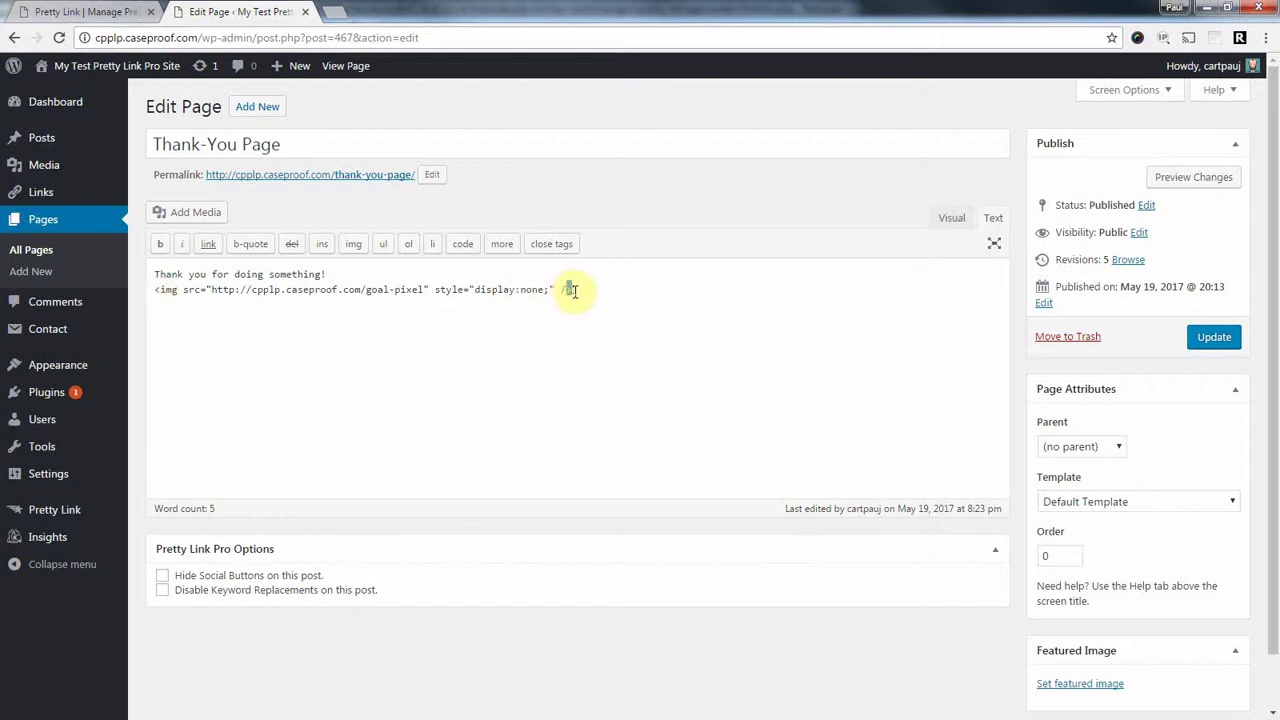
left_click_drag(161, 290, 155, 290)
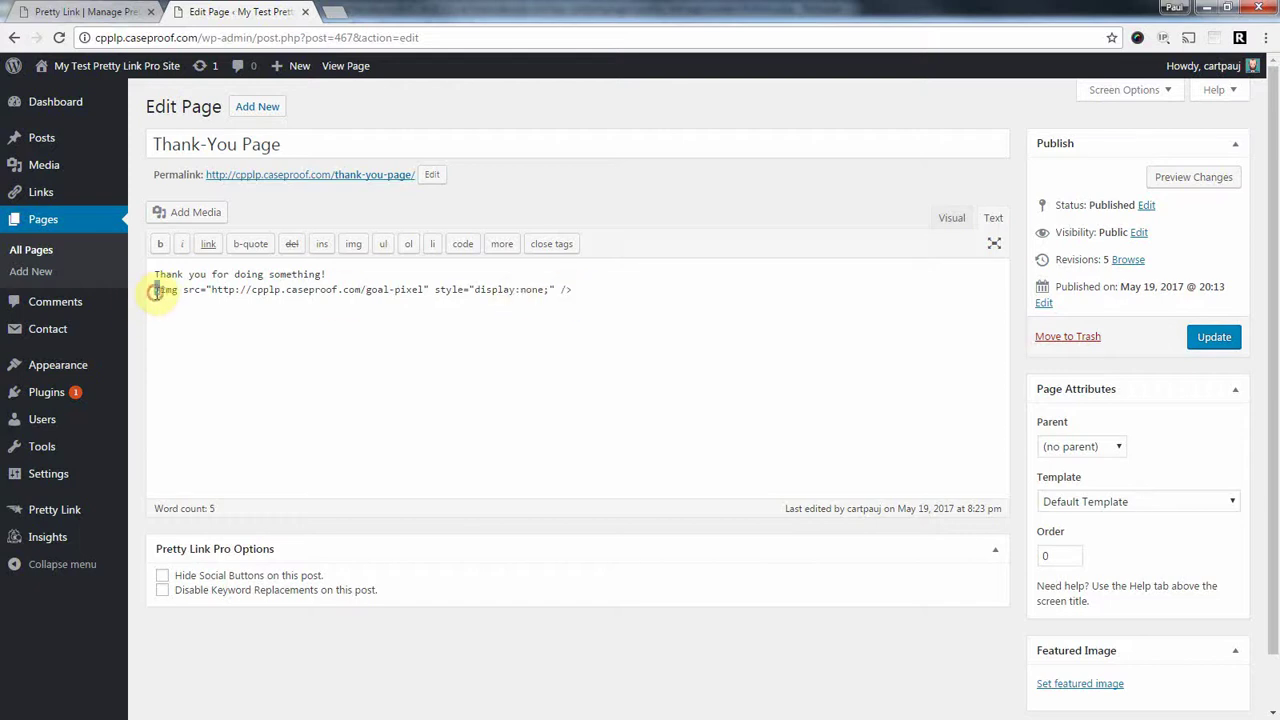
left_click(578, 291)
Step: Check the img tag's display:none style and goal-pixel URL, then Update the Thank-You Page
left_click(948, 218)
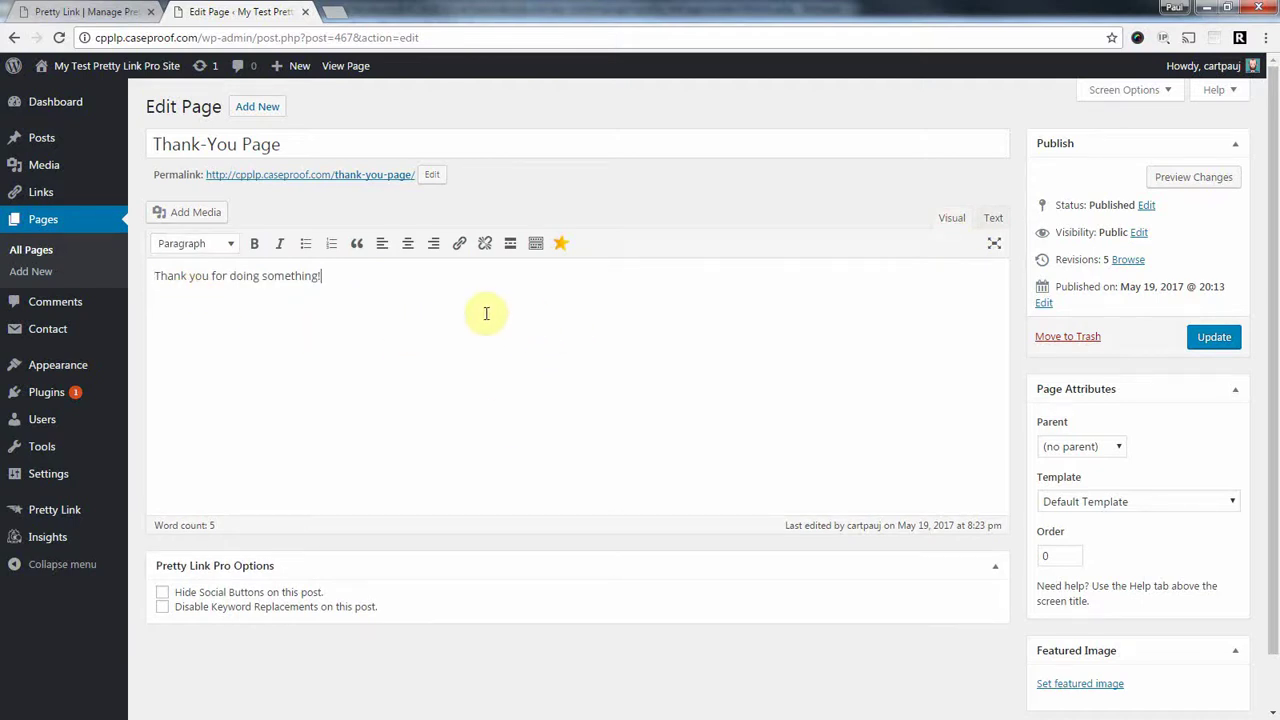
left_click(993, 218)
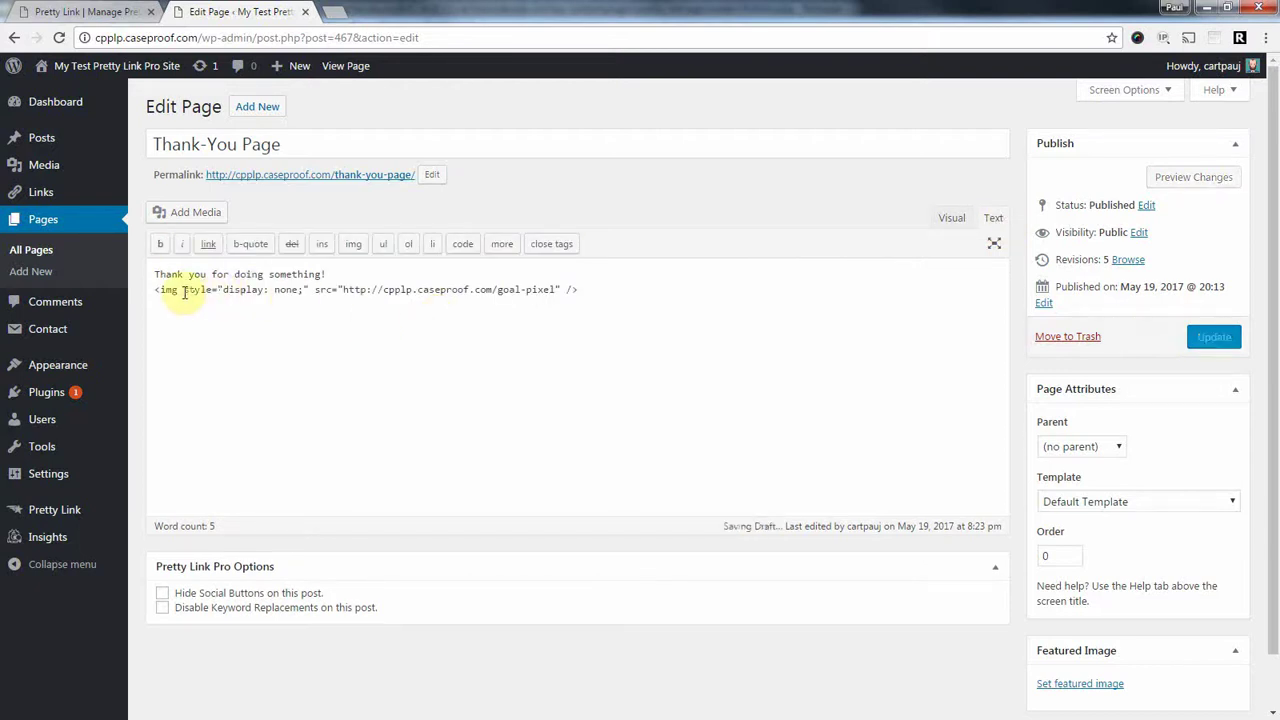
left_click_drag(181, 290, 309, 292)
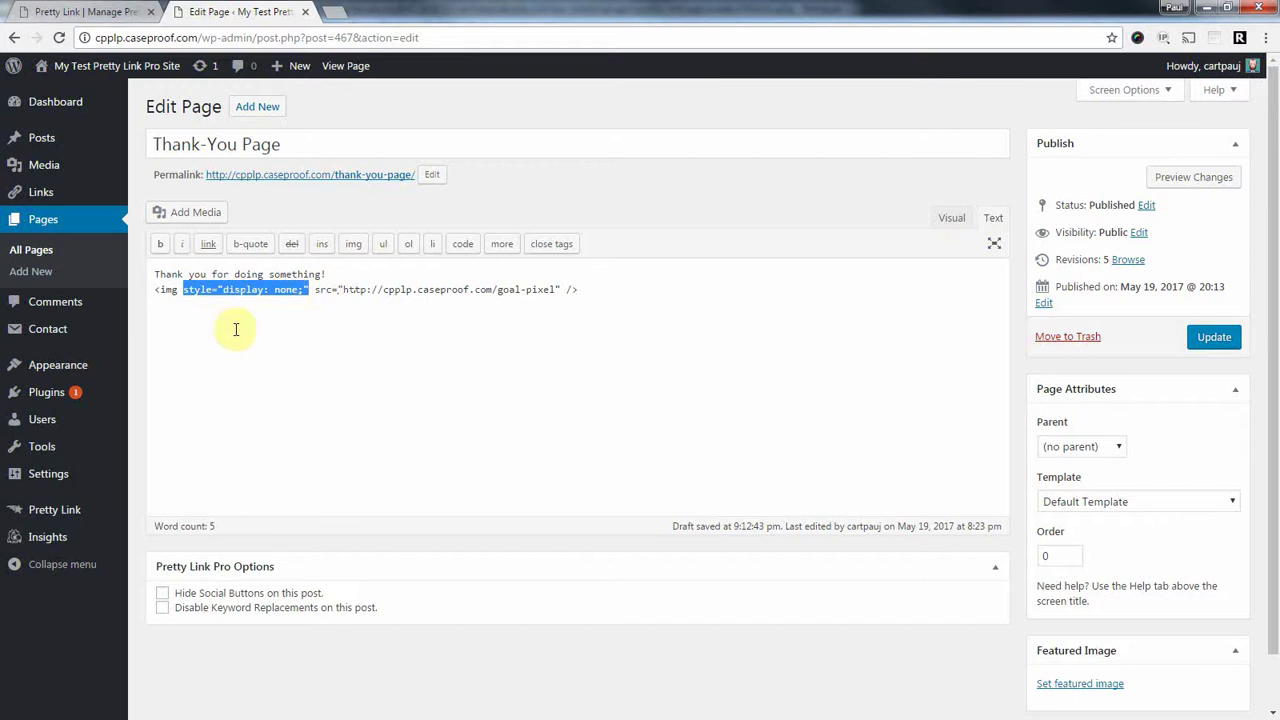
left_click(348, 291)
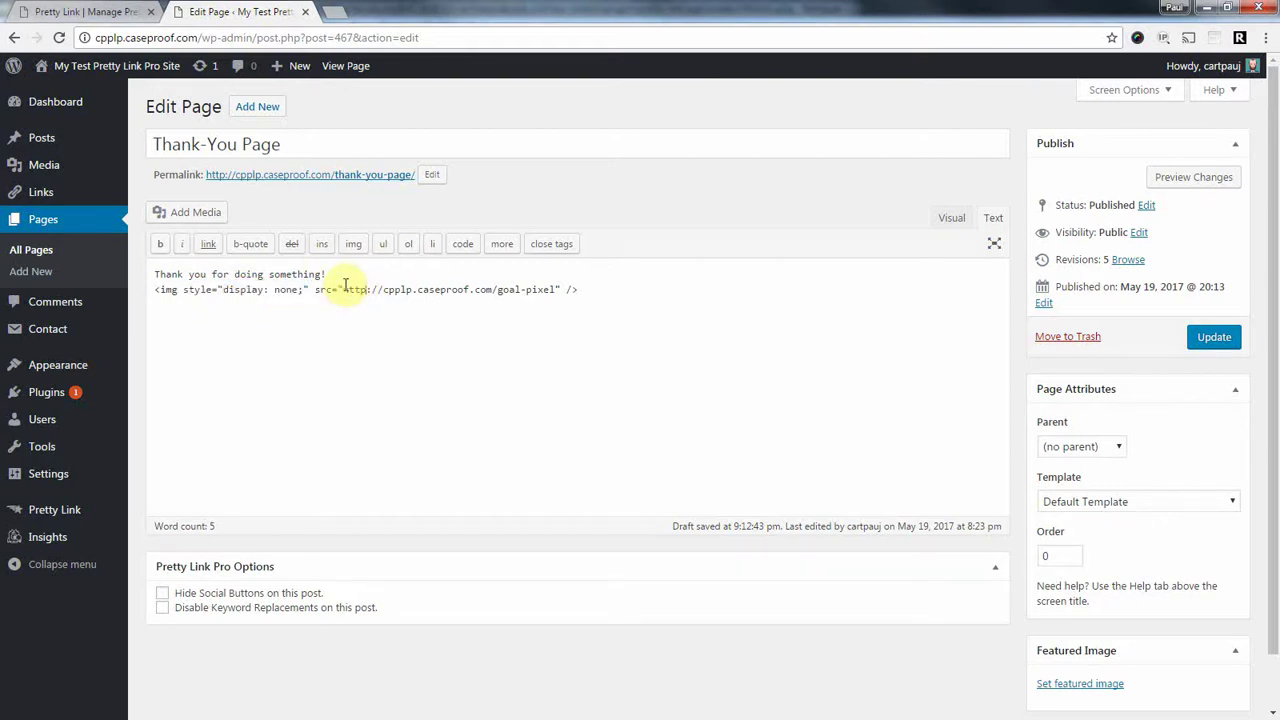
left_click_drag(344, 291, 561, 289)
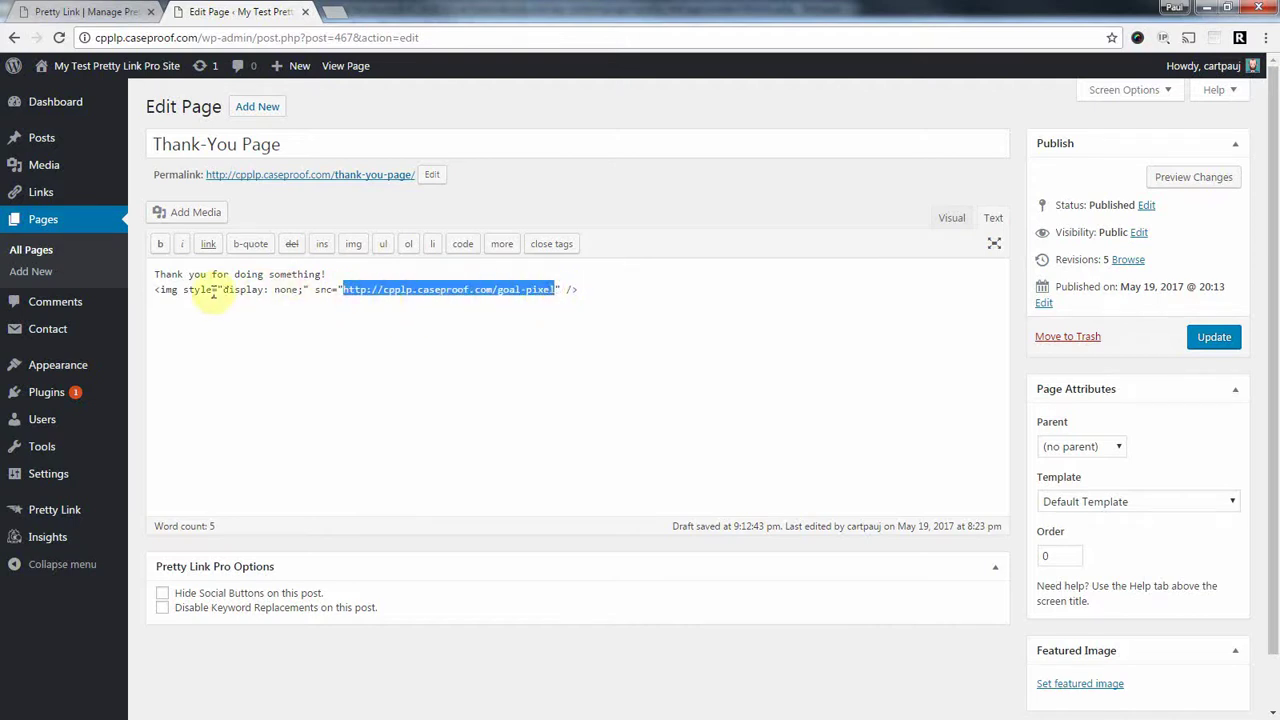
left_click_drag(183, 290, 560, 290)
left_click(384, 289)
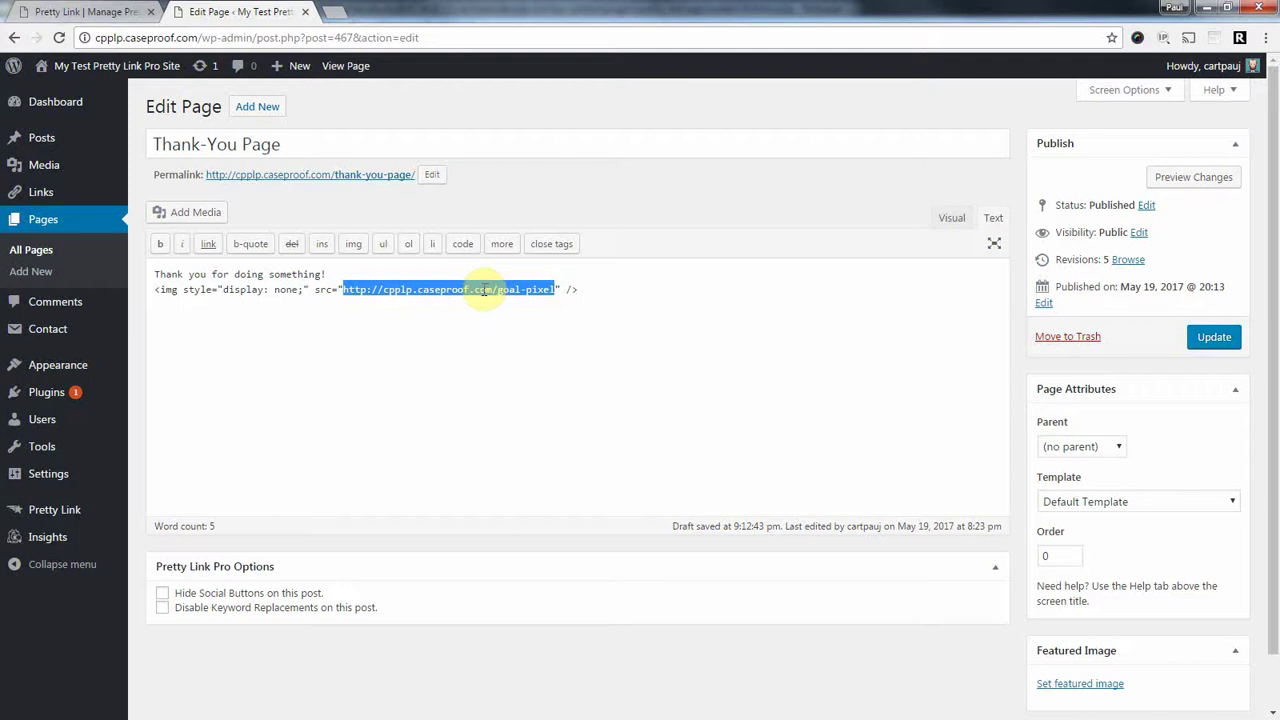
left_click(585, 289)
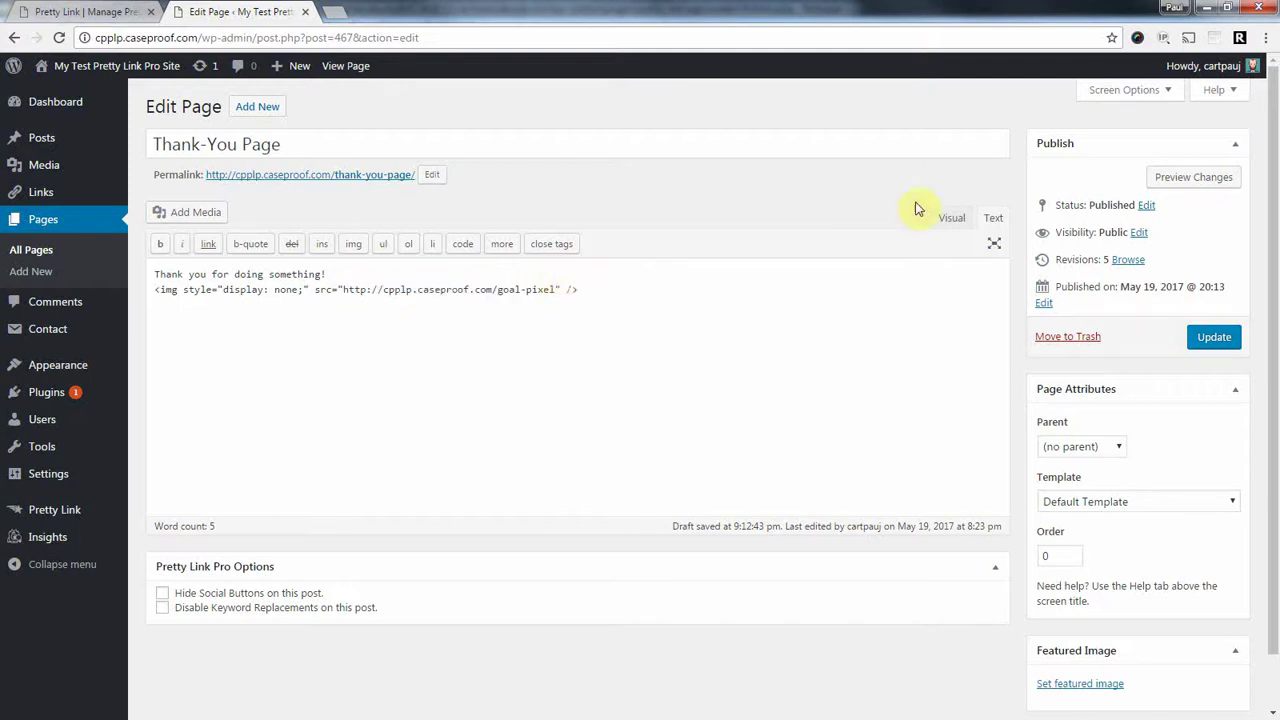
left_click(943, 216)
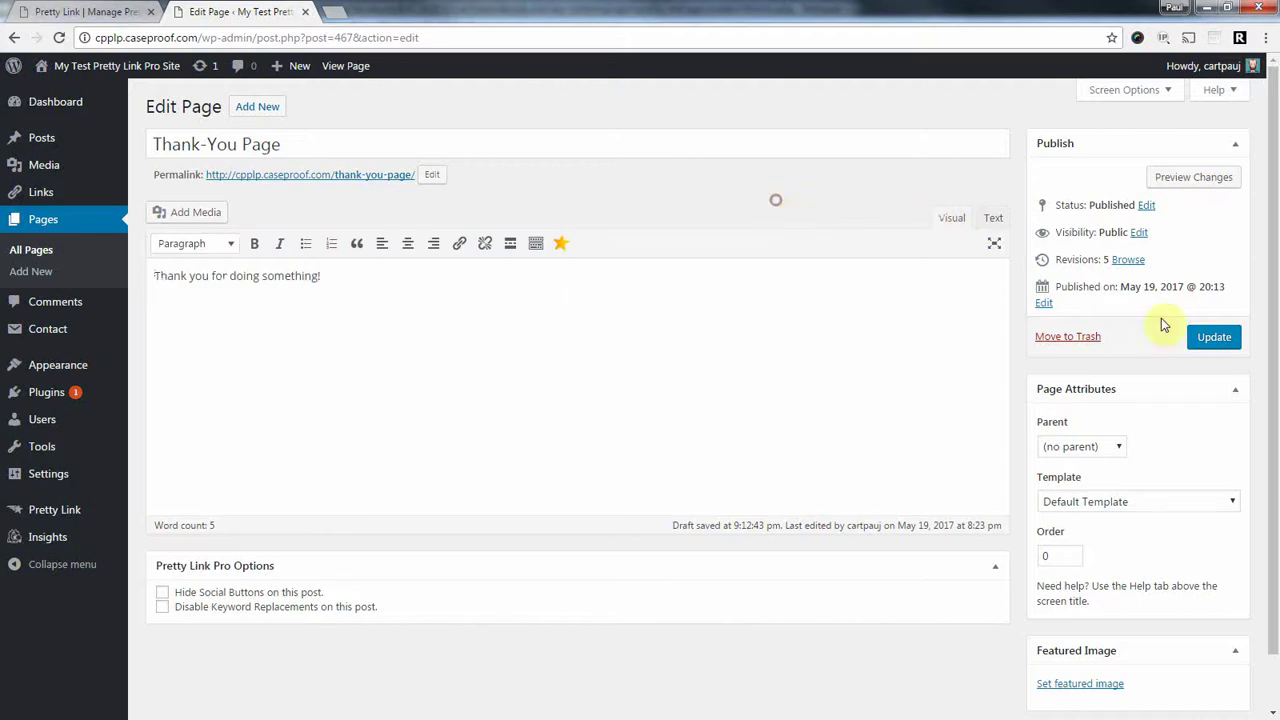
left_click(1214, 337)
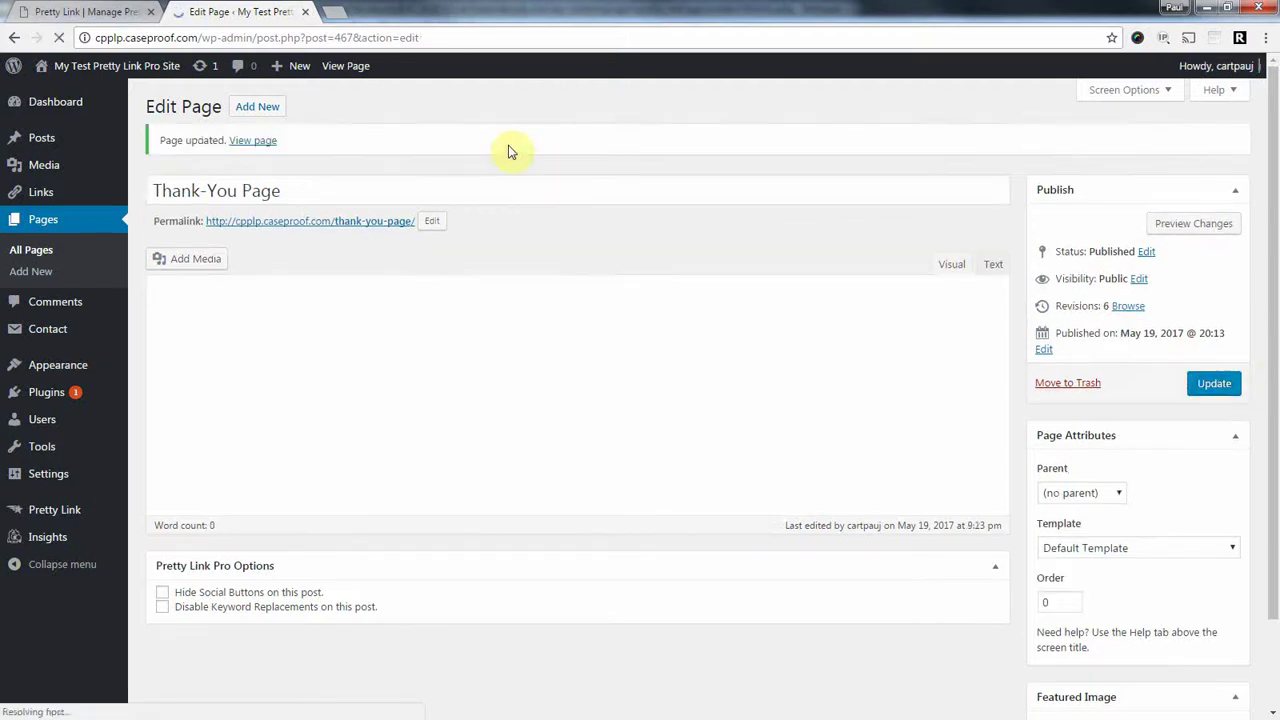
Step: Start a new Pro Report and name it Opt-in Conversions
mouse_move(66, 475)
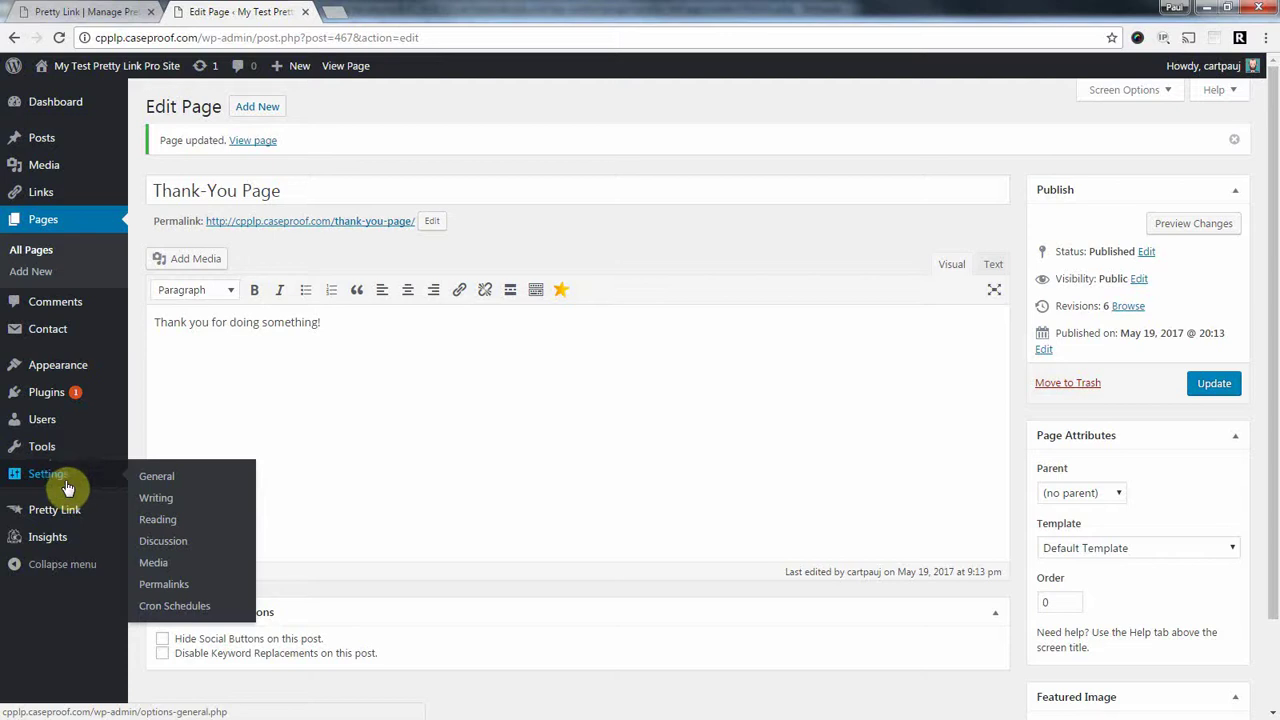
mouse_move(55, 512)
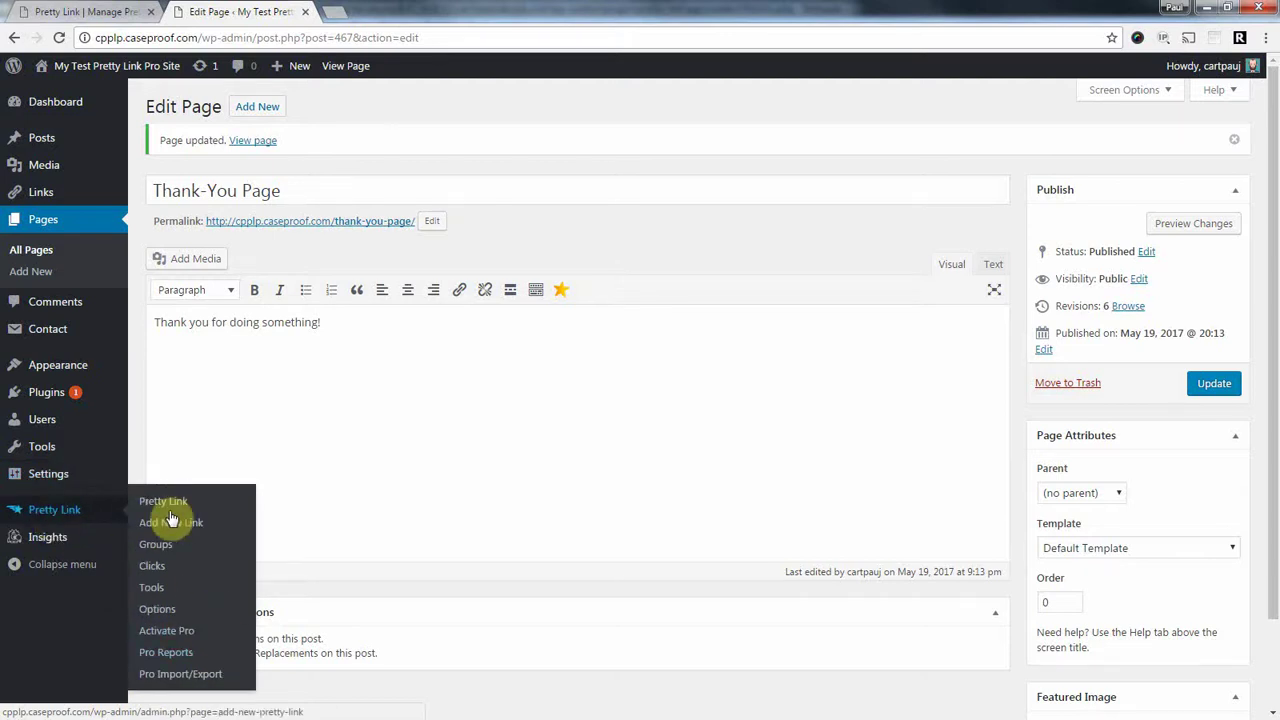
left_click(180, 653)
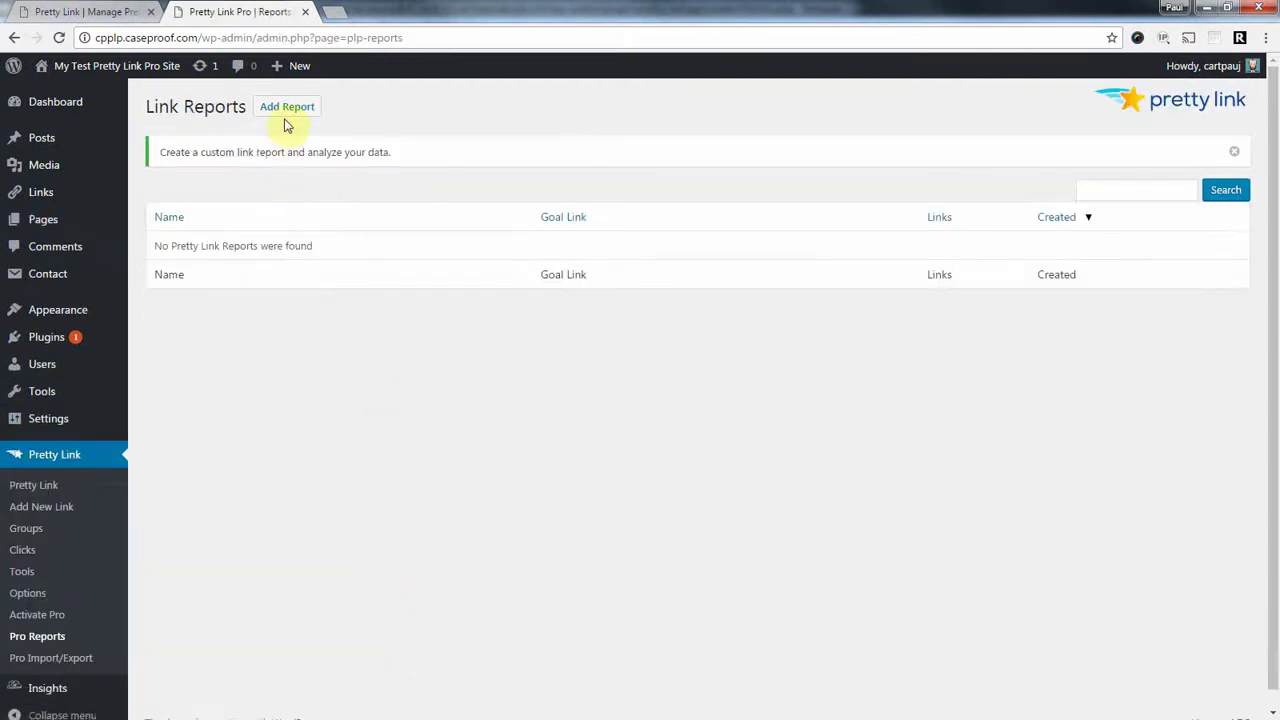
left_click(284, 113)
left_click(268, 160)
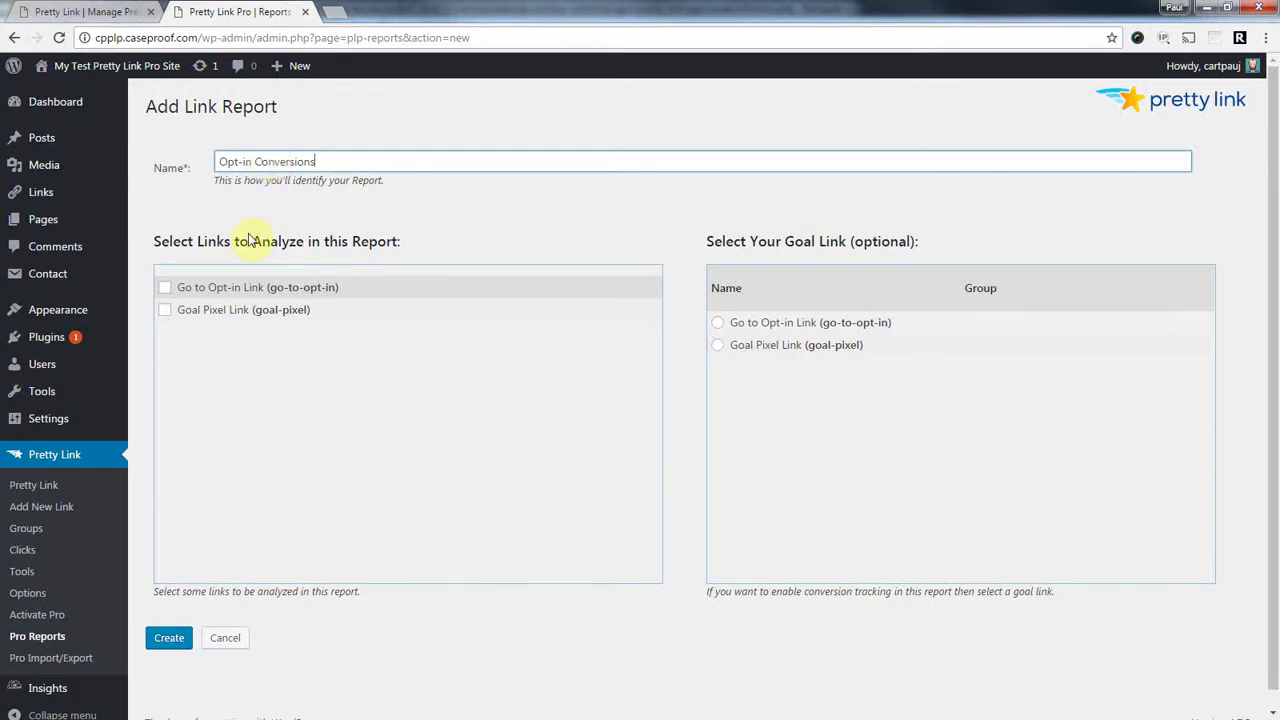
Step: Tick Go to Opt-in Link as the analyzed link and choose Goal Pixel Link as the goal
left_click_drag(198, 241, 426, 239)
left_click(426, 239)
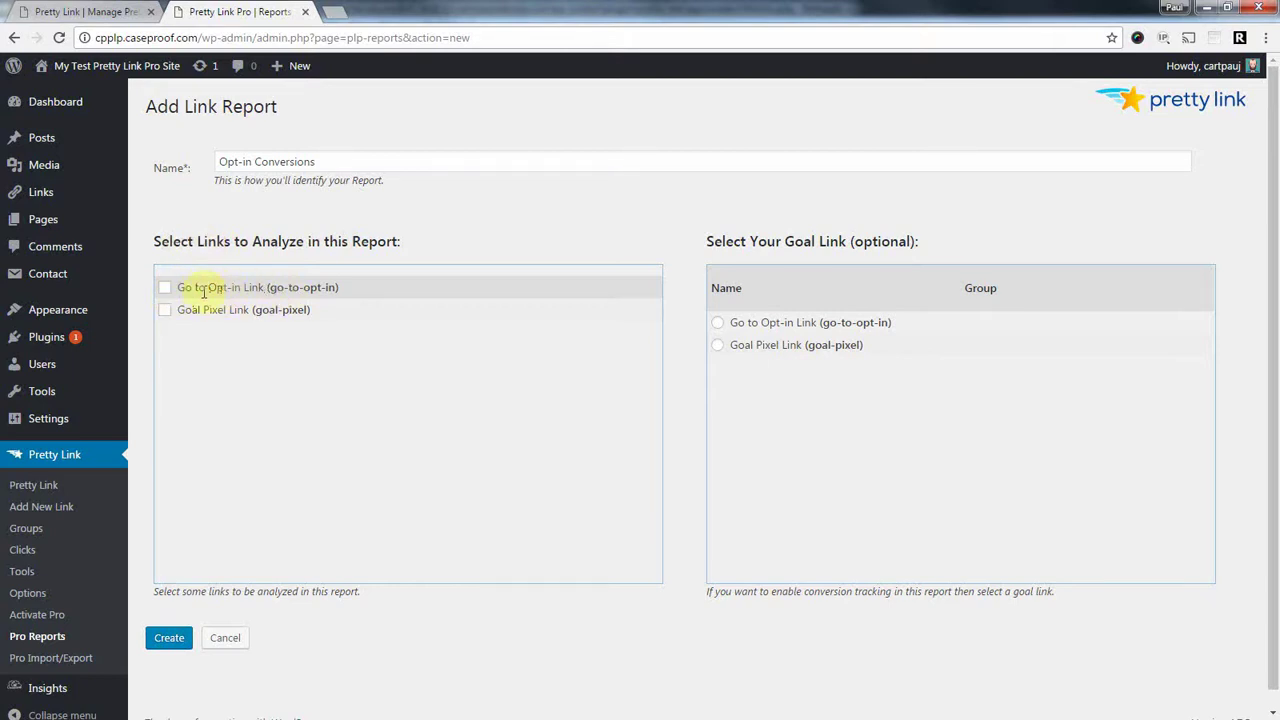
left_click(165, 289)
left_click_drag(745, 241, 914, 241)
left_click(829, 241)
left_click(718, 347)
left_click(718, 346)
left_click(622, 228)
left_click(590, 228)
Step: Create the Opt-in Conversions report and view its chart
left_click(169, 637)
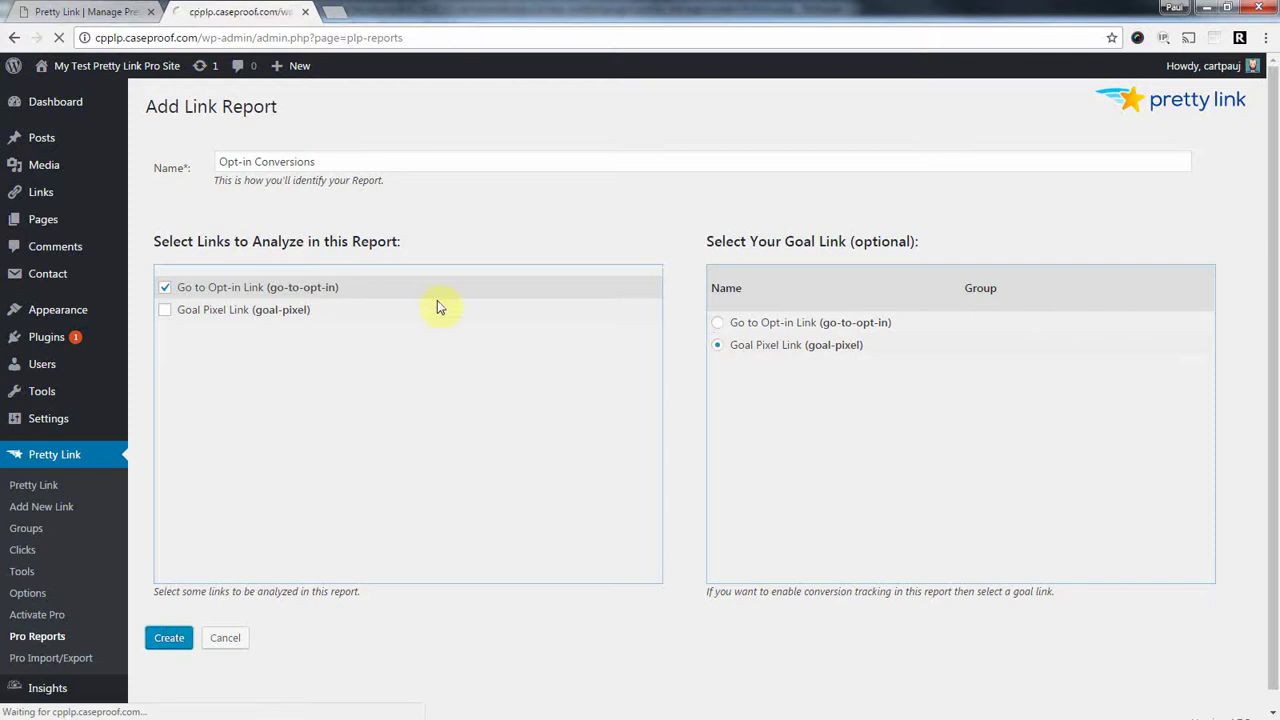
left_click(228, 219)
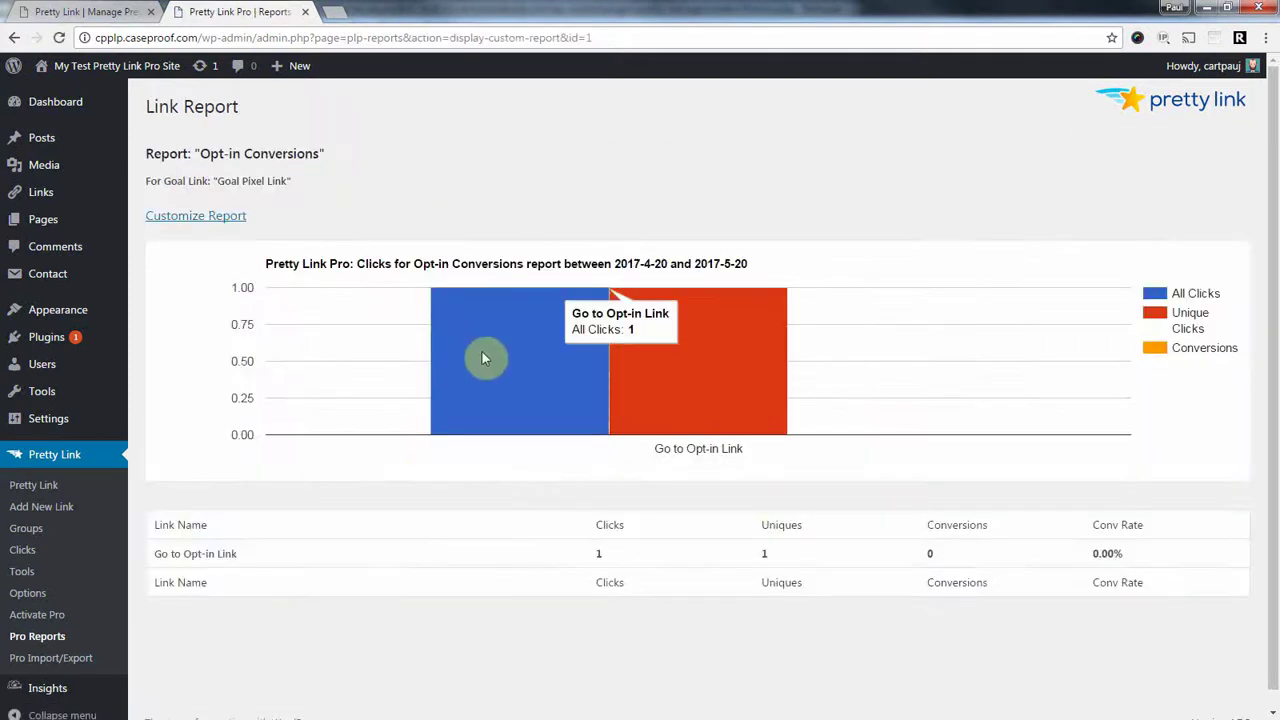
mouse_move(681, 368)
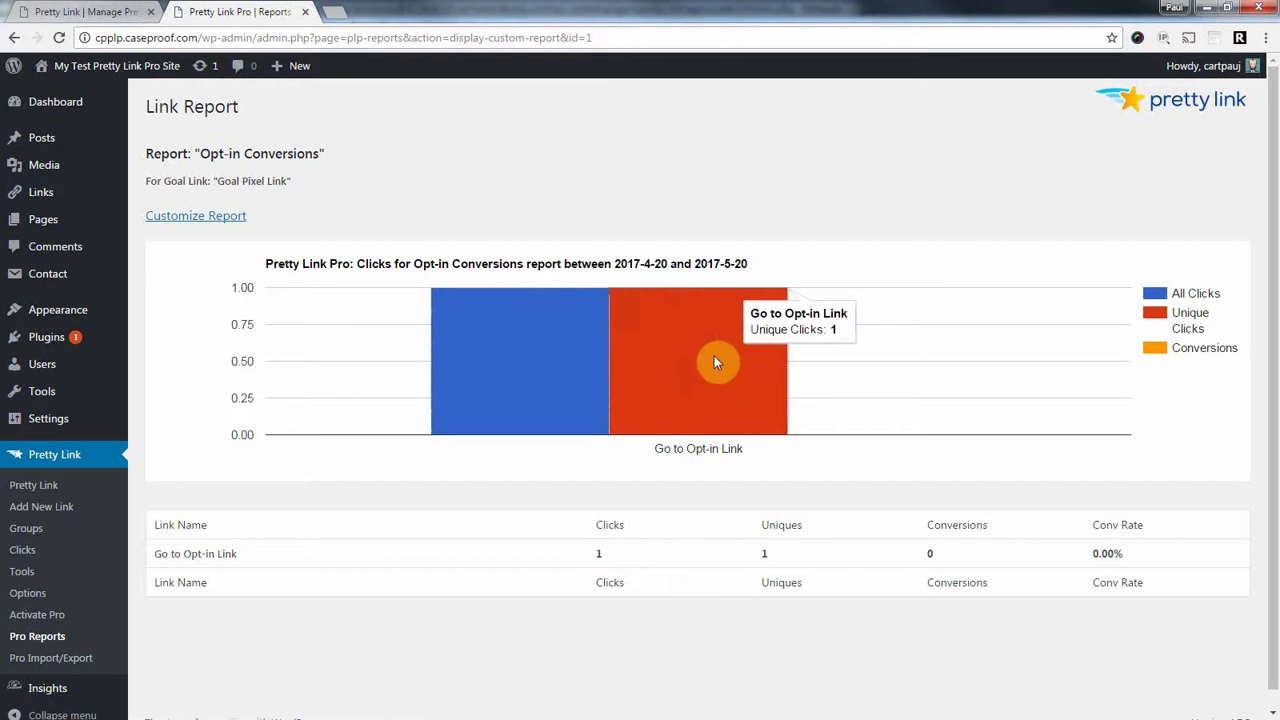
mouse_move(548, 378)
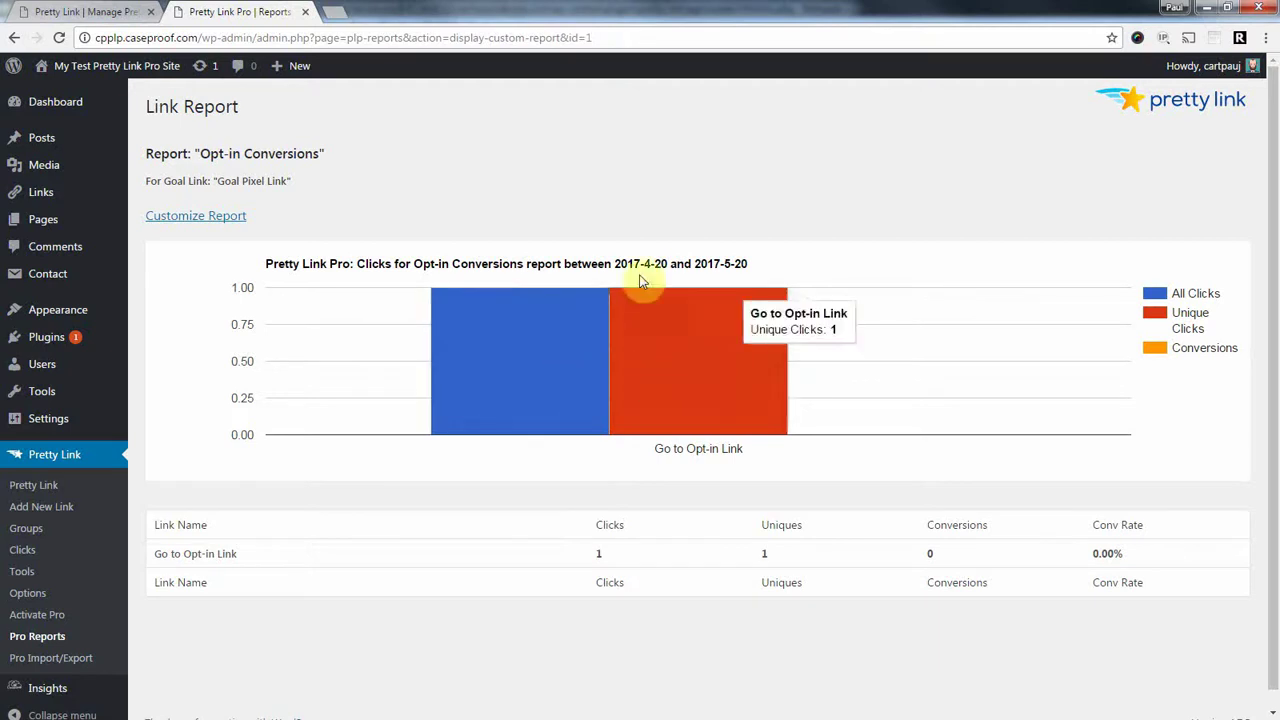
left_click(80, 480)
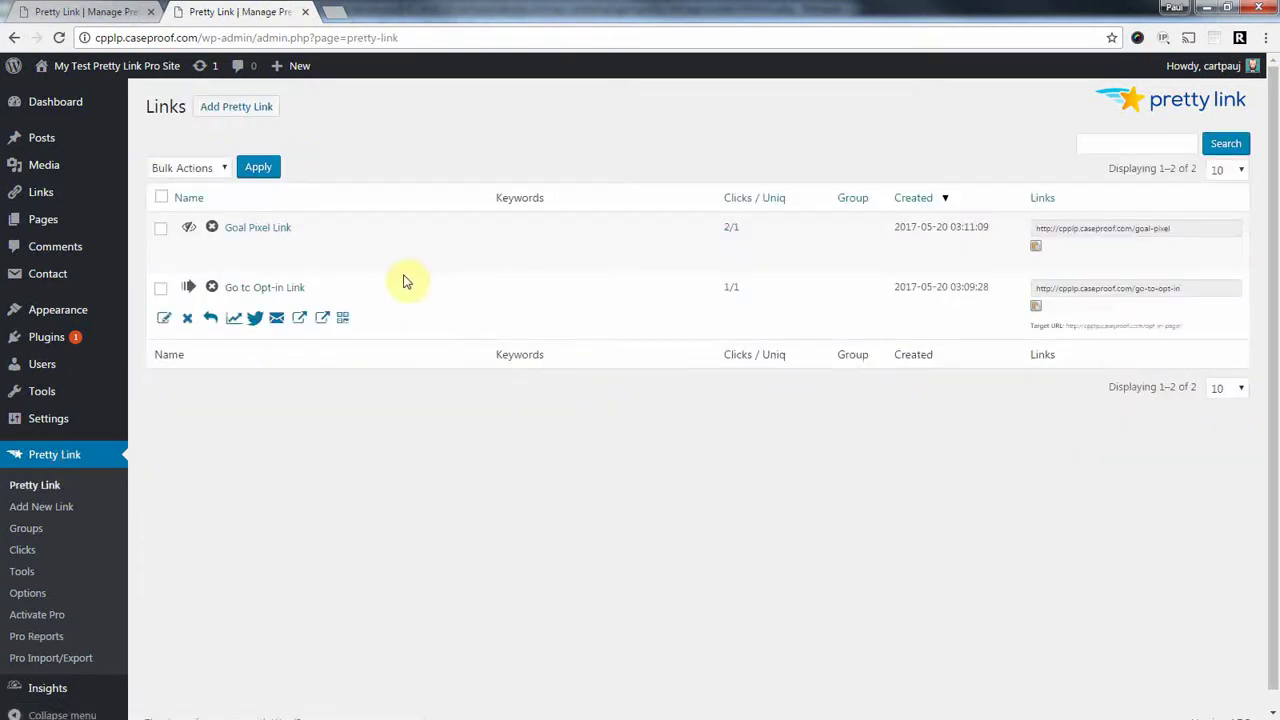
Step: Delete all recorded clicks with Pretty Link's click-trimming tool
mouse_move(366, 266)
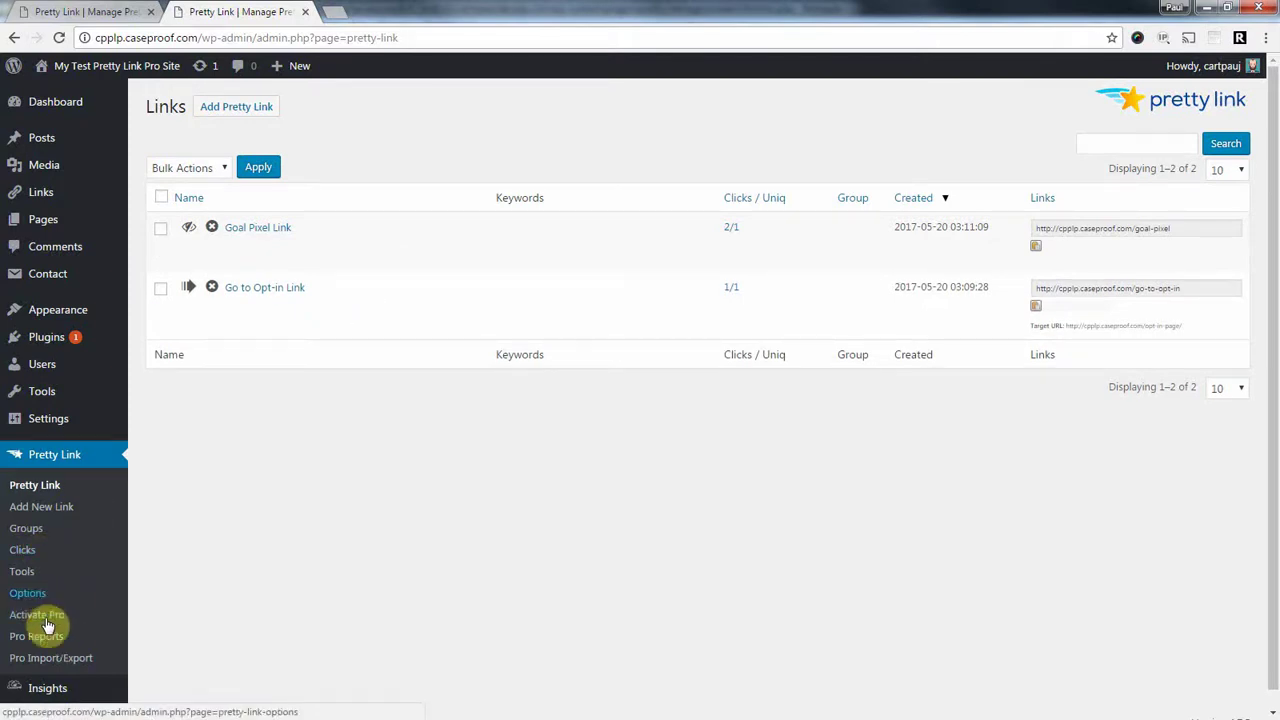
left_click(33, 577)
left_click(198, 207)
left_click(331, 320)
left_click(700, 169)
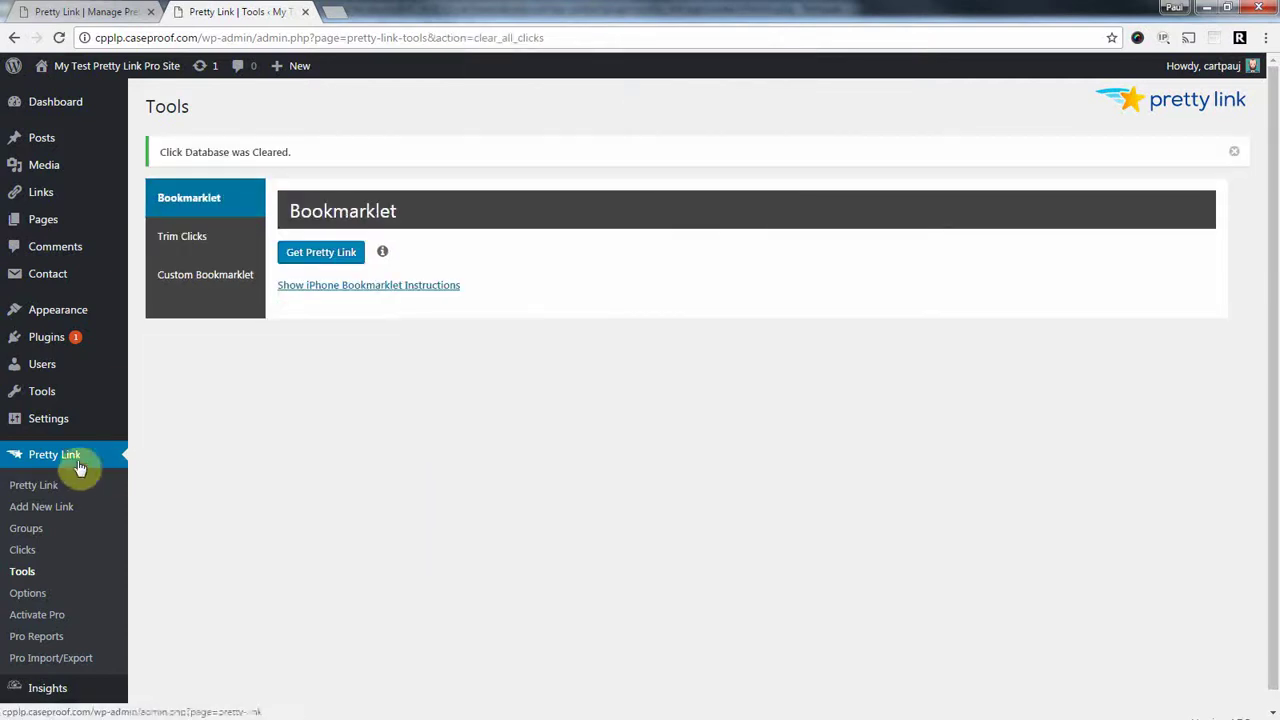
Step: Open the Opt-in Conversions report, now showing 0 clicks and 0 conversions
left_click(55, 458)
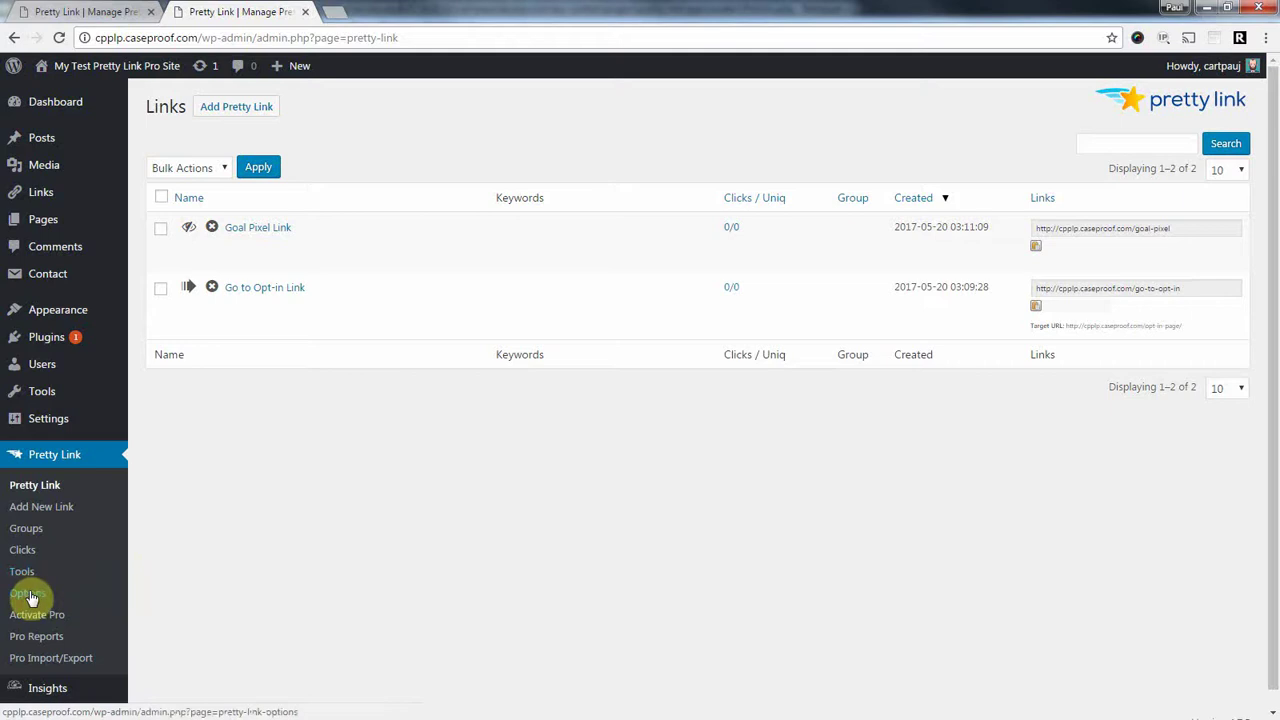
left_click(47, 640)
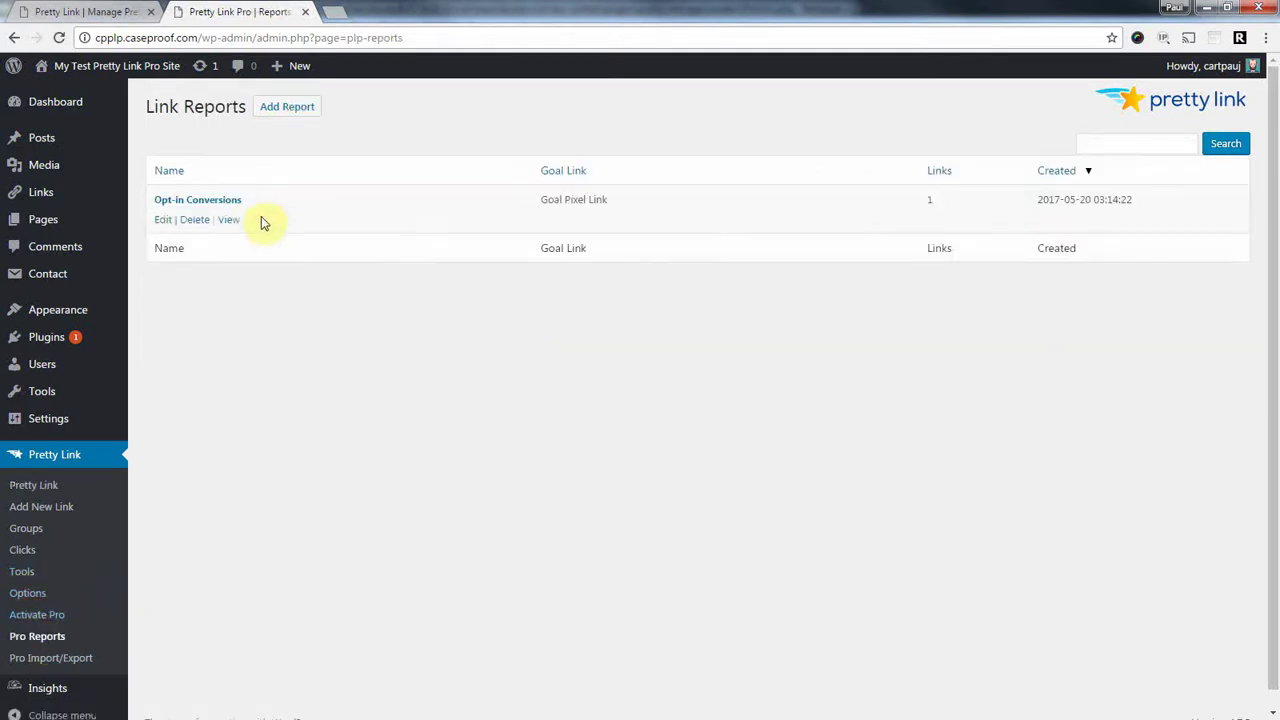
left_click(229, 219)
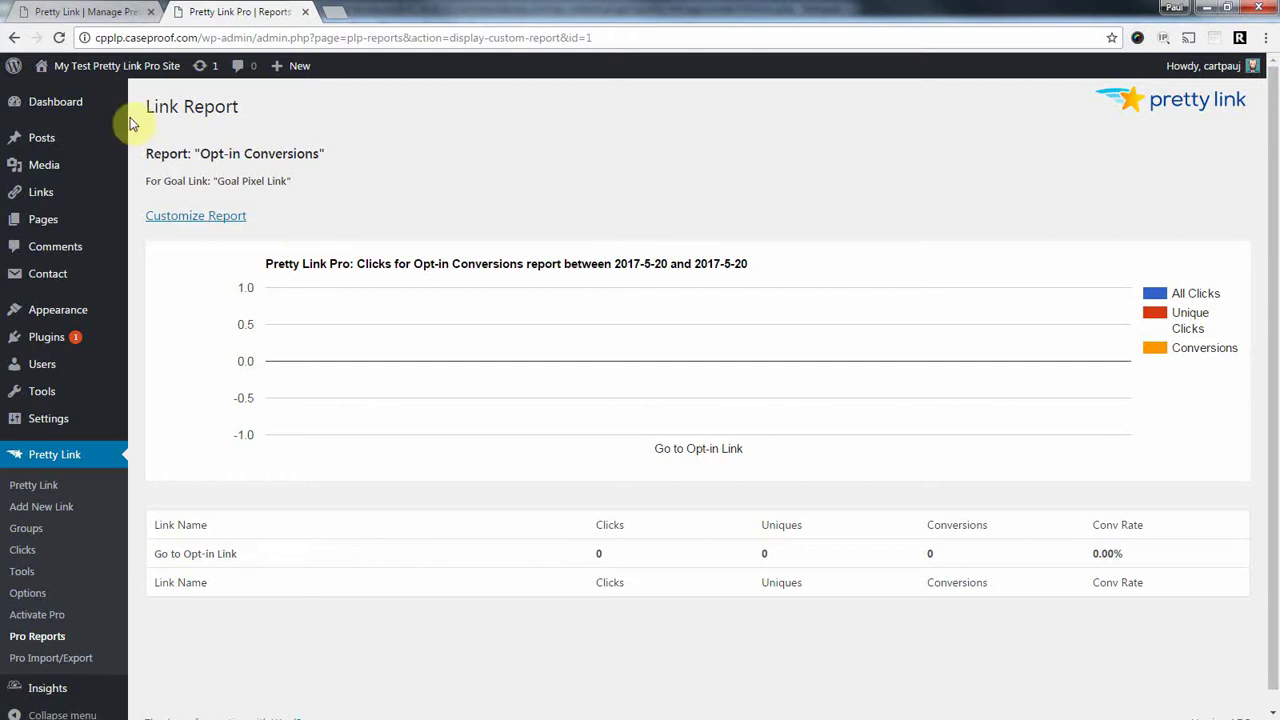
Step: Open the public site in an incognito window at /landing-page/
mouse_move(109, 67)
right_click(82, 95)
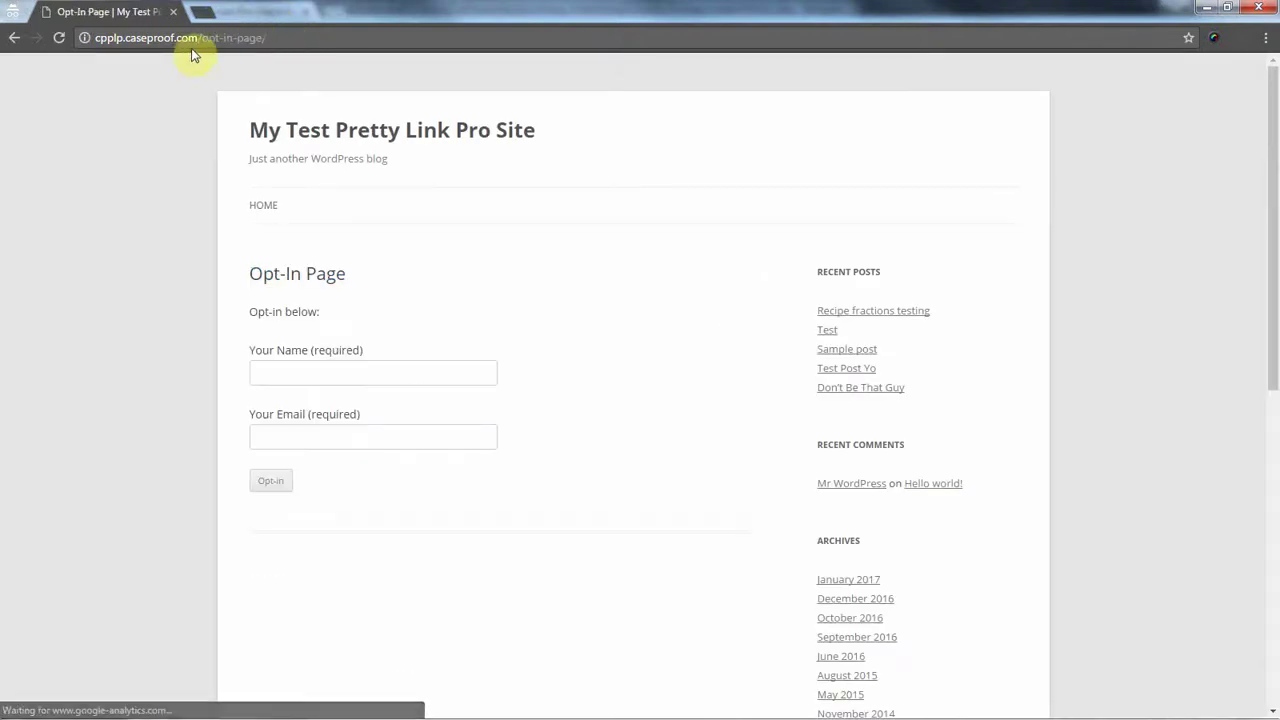
left_click_drag(200, 40, 333, 45)
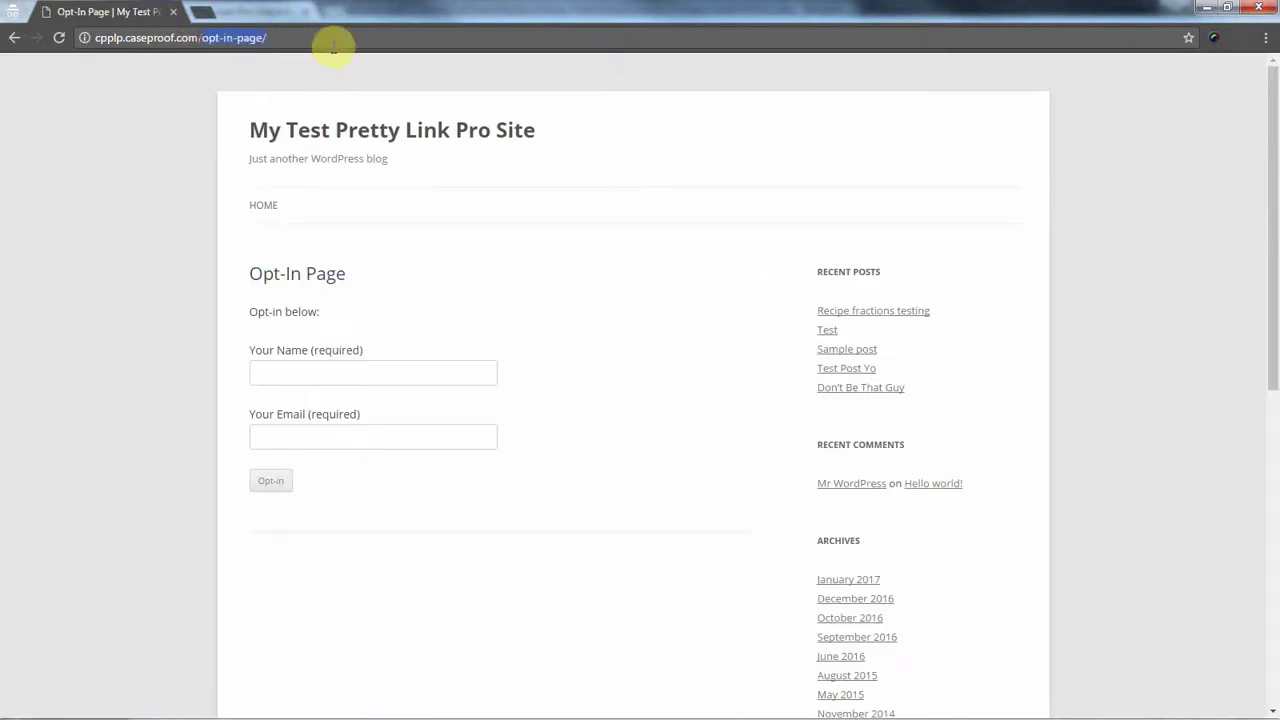
type("/landing=")
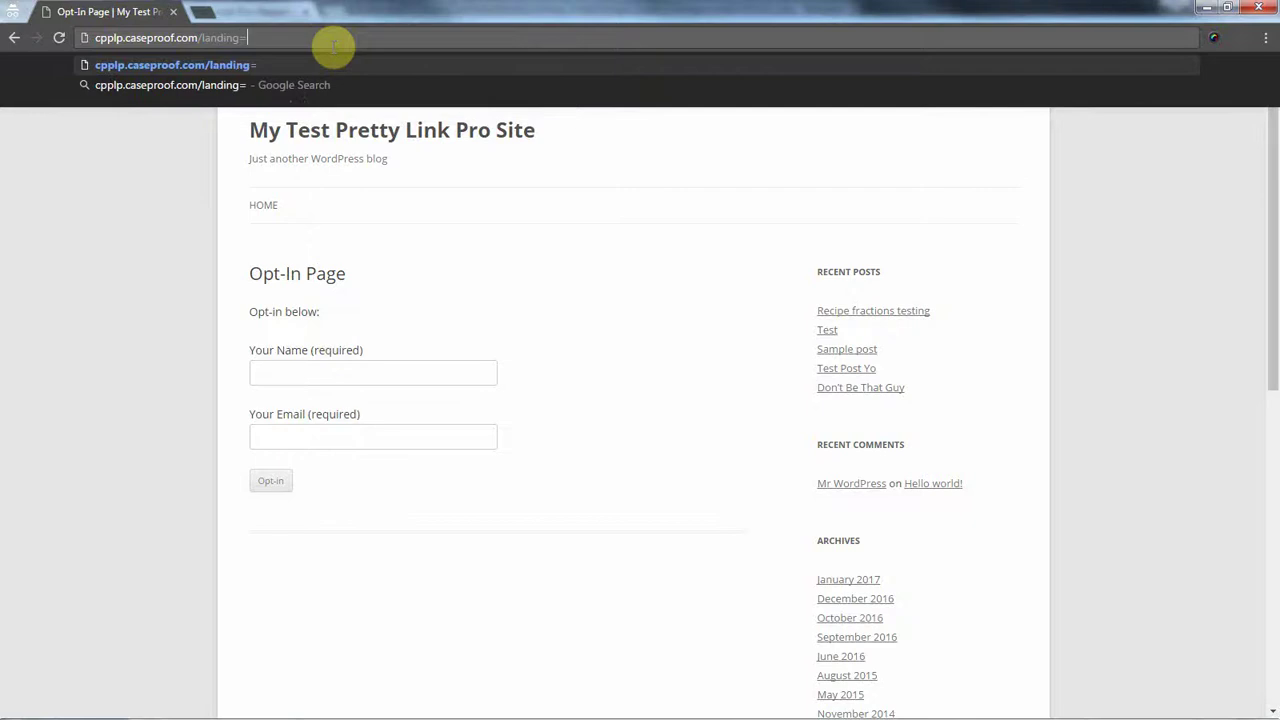
key("BackSpace")
type("-page")
key("Return")
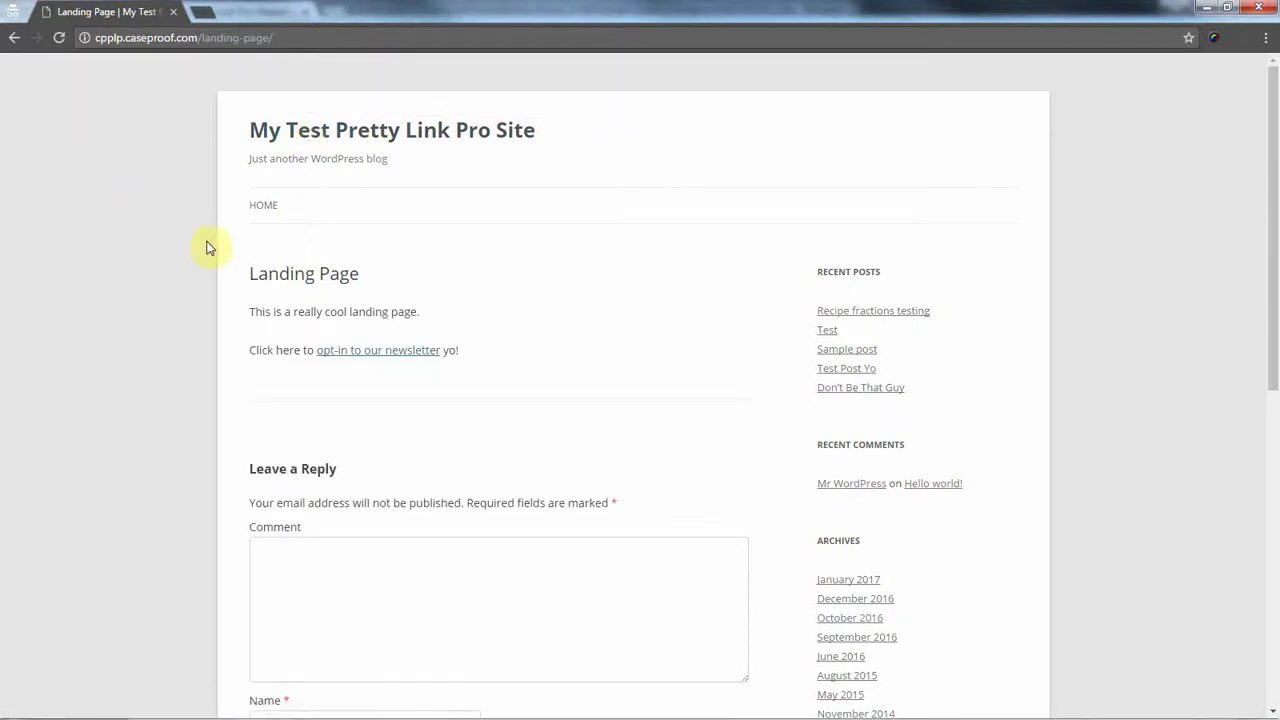
Step: Follow the newsletter opt-in link to the Opt-In Page and minimize the window
scroll(212, 248, "down", 1)
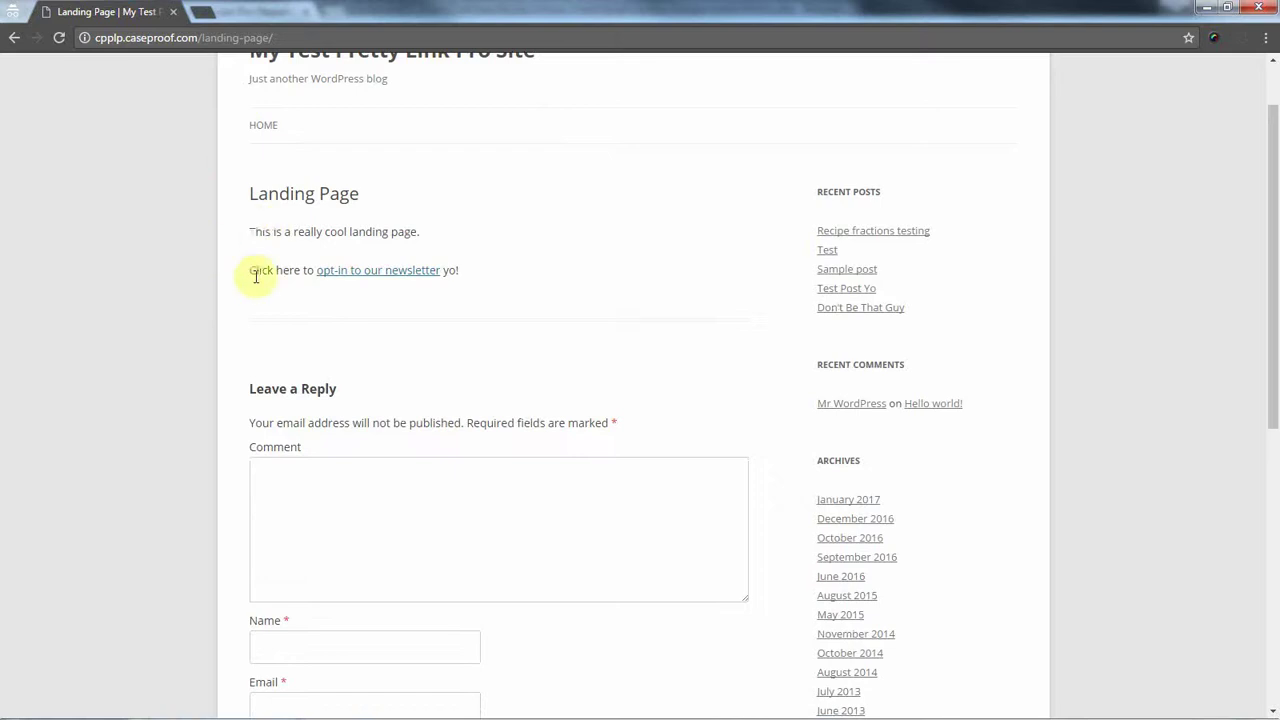
left_click(351, 278)
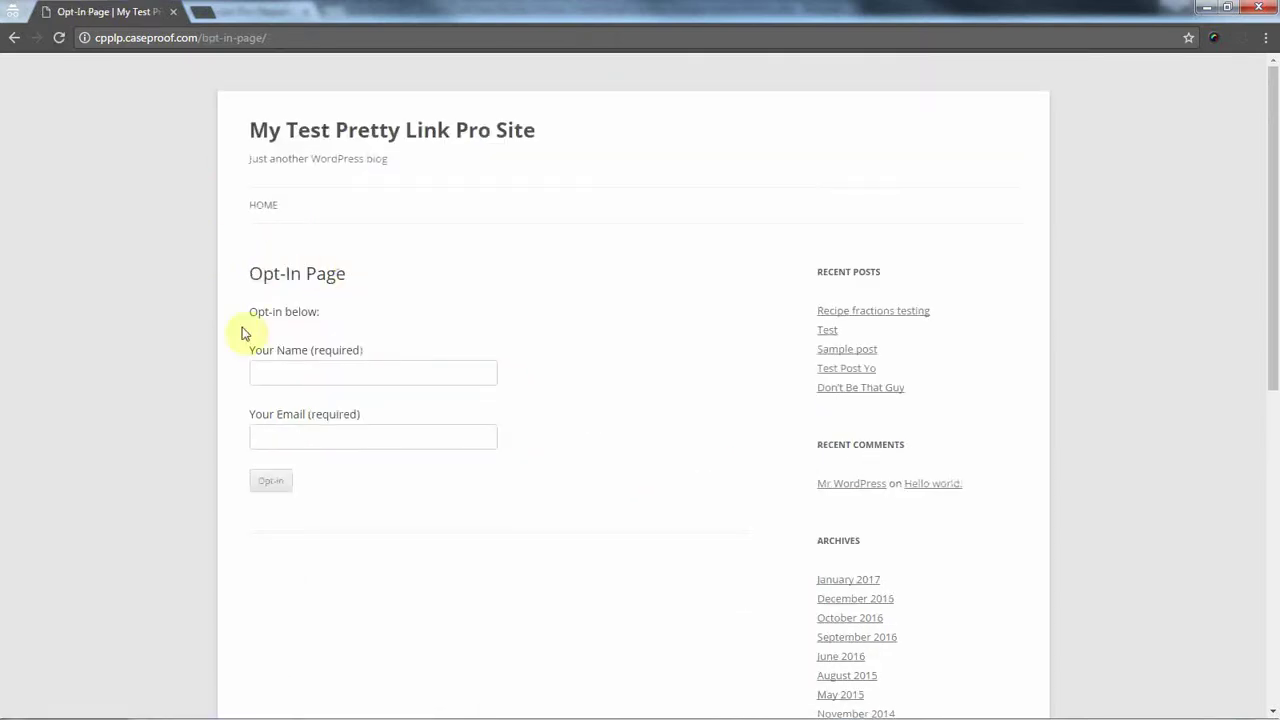
left_click(1203, 10)
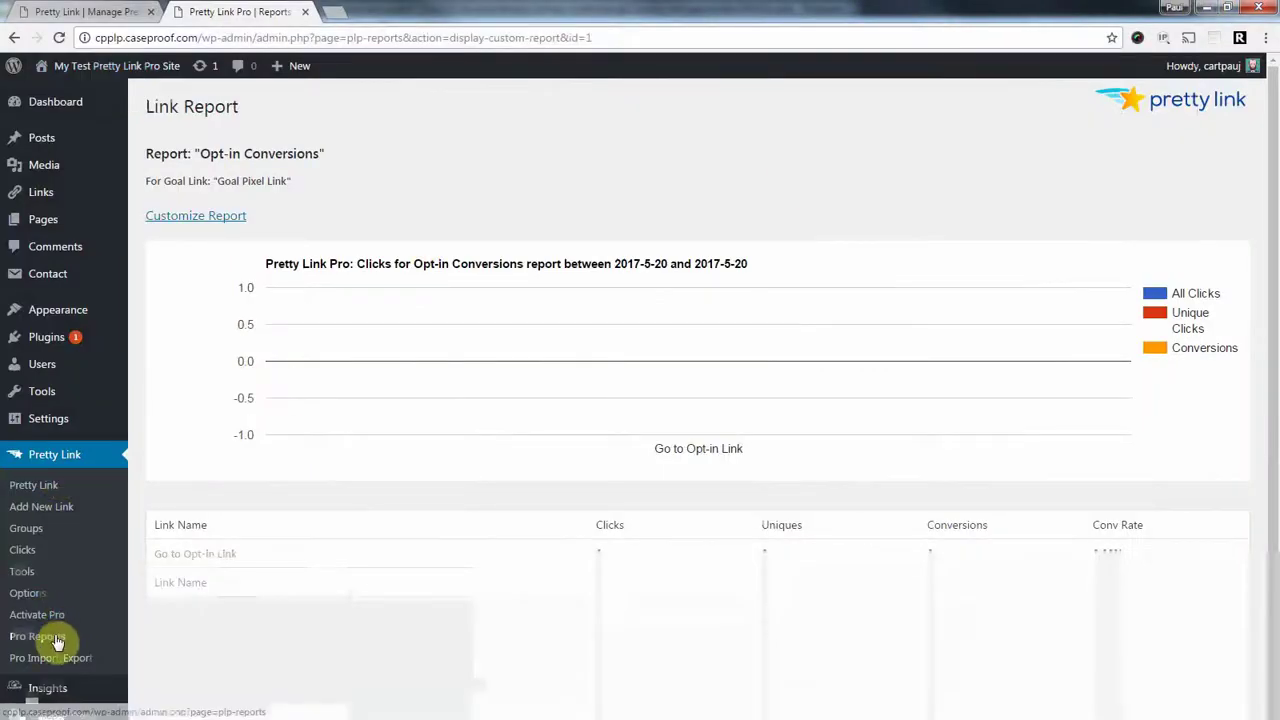
Step: Reload the report to see 1 click, 1 unique click and 0 conversions
left_click(59, 38)
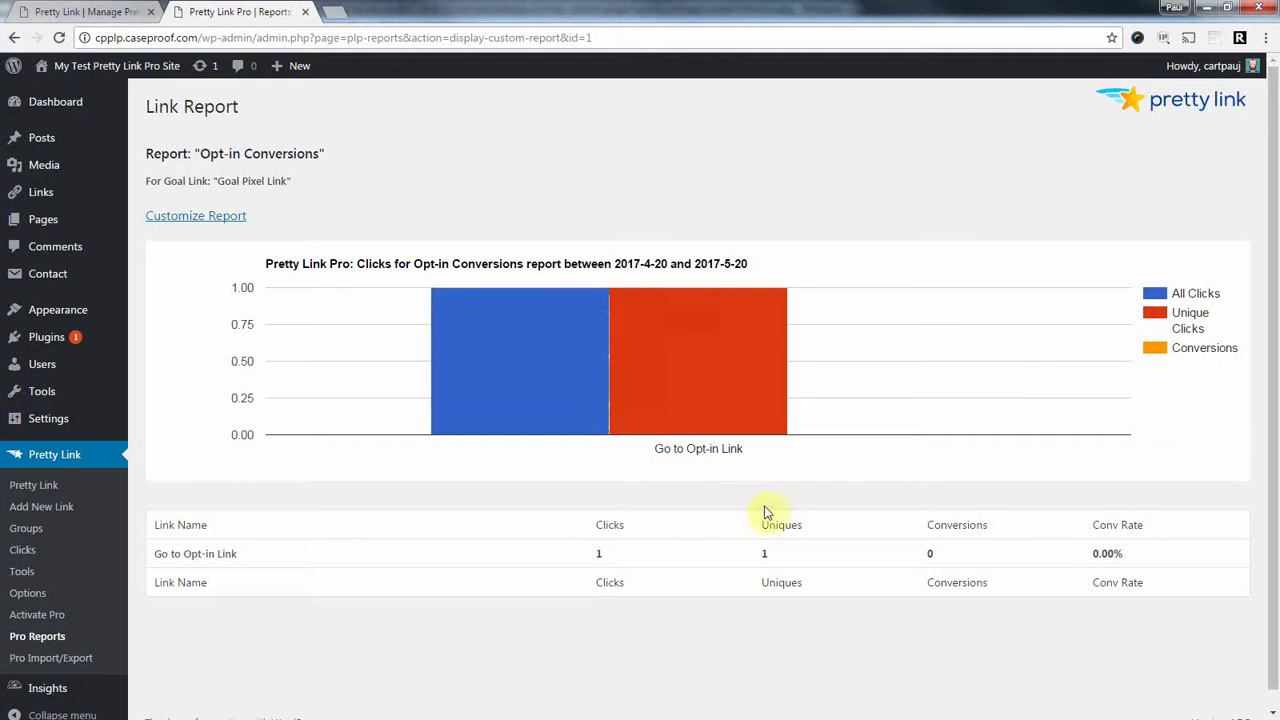
double_click(920, 553)
left_click(818, 487)
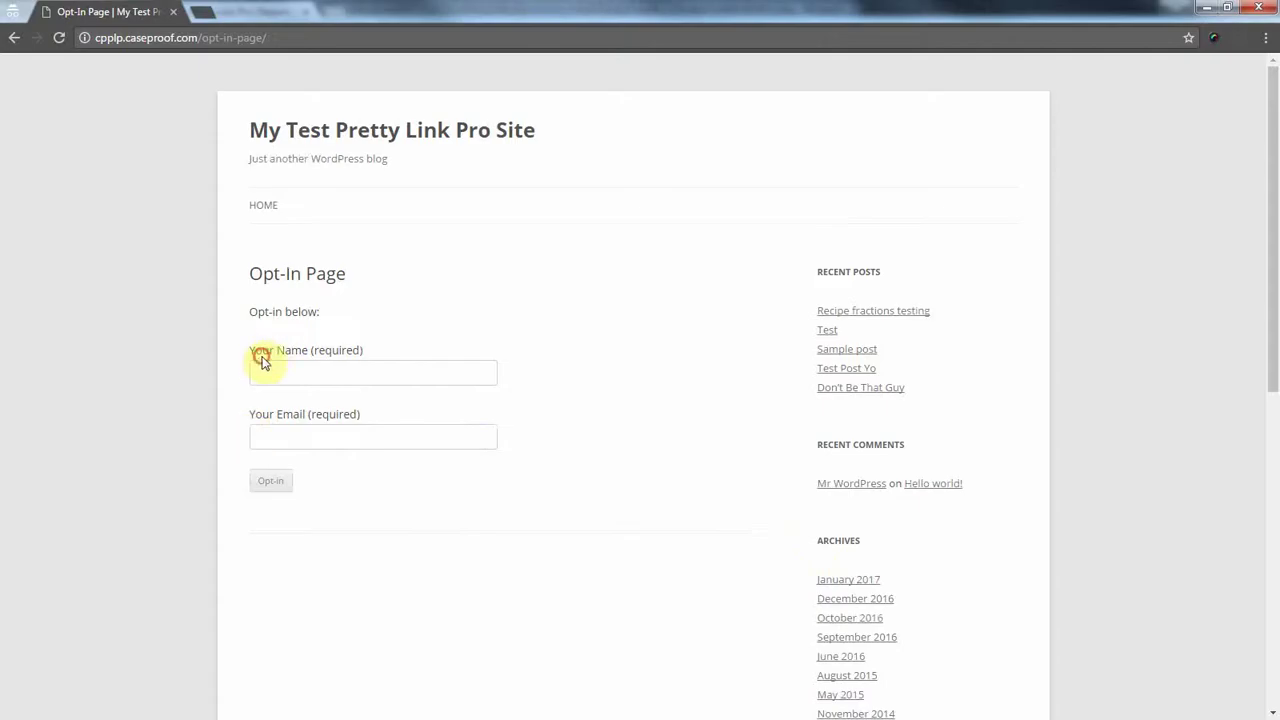
left_click(298, 371)
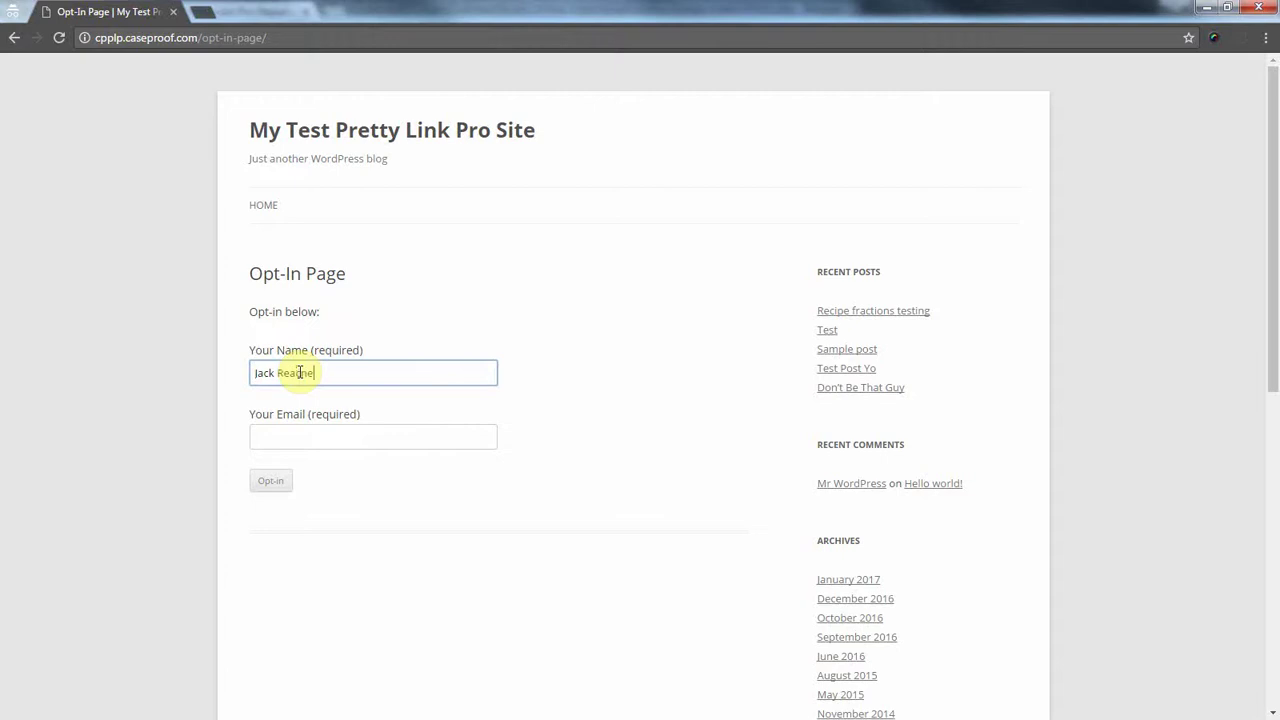
Step: Fill in the name and email fields and submit the opt-in form
key("Tab")
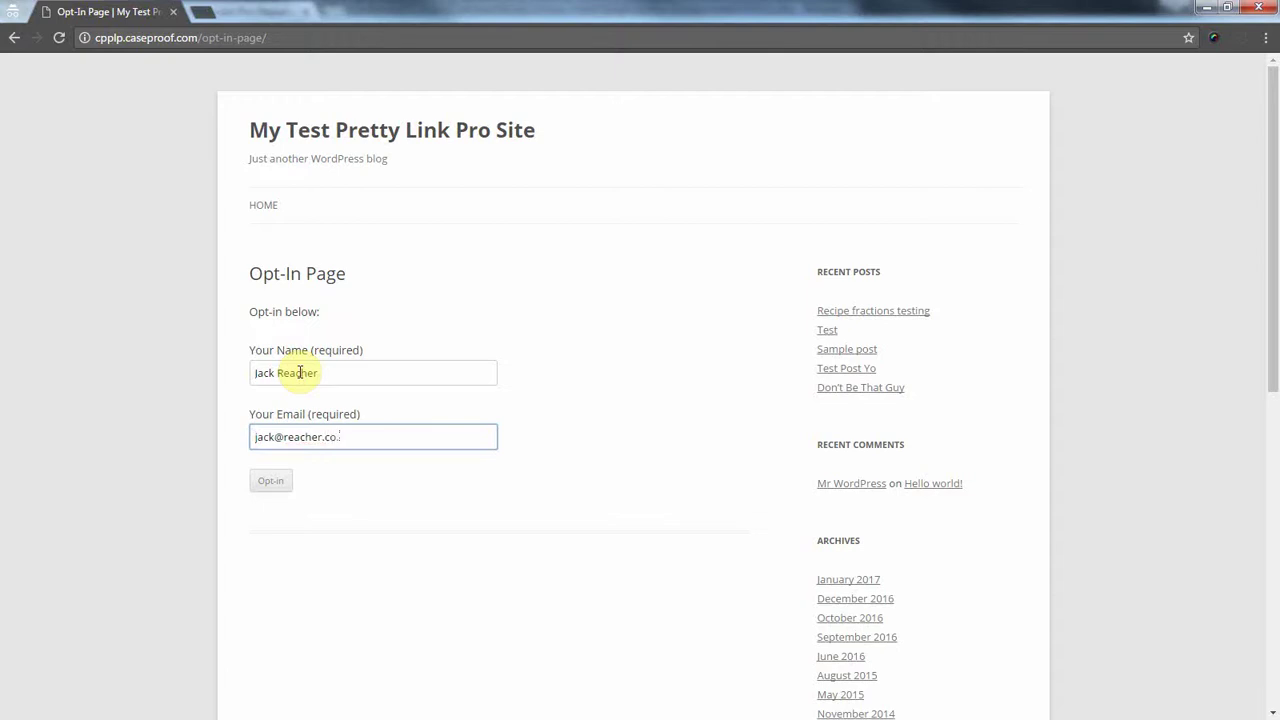
type(".fake")
left_click(189, 335)
left_click(268, 487)
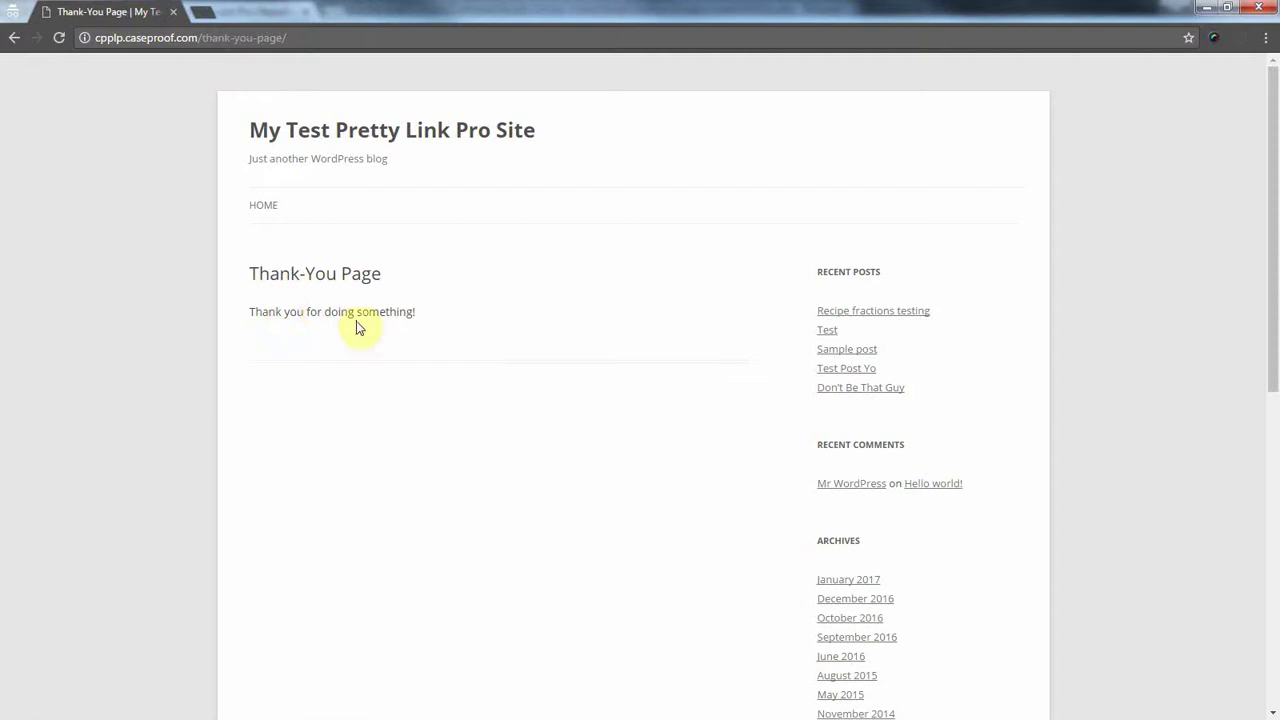
Step: Inspect the thank-you paragraph to confirm the hidden goal-pixel img, then close the page
left_click_drag(250, 311, 370, 312)
left_click(449, 343)
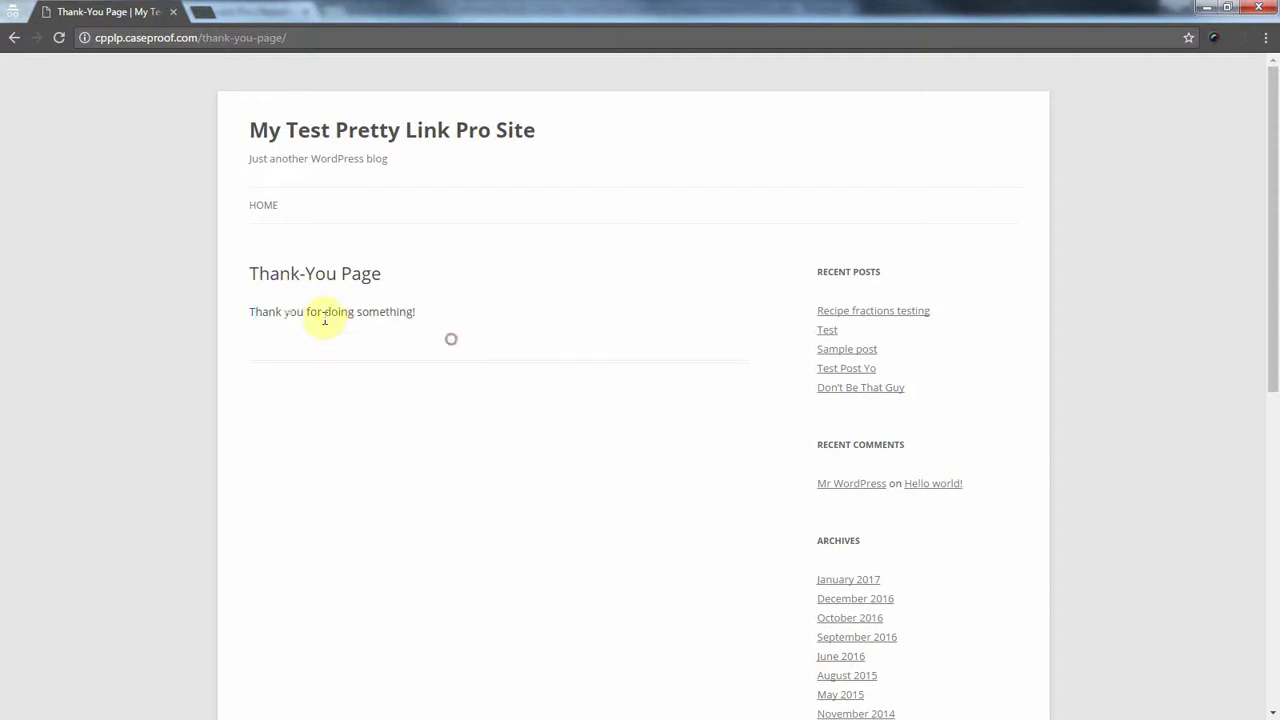
right_click(320, 316)
left_click(380, 499)
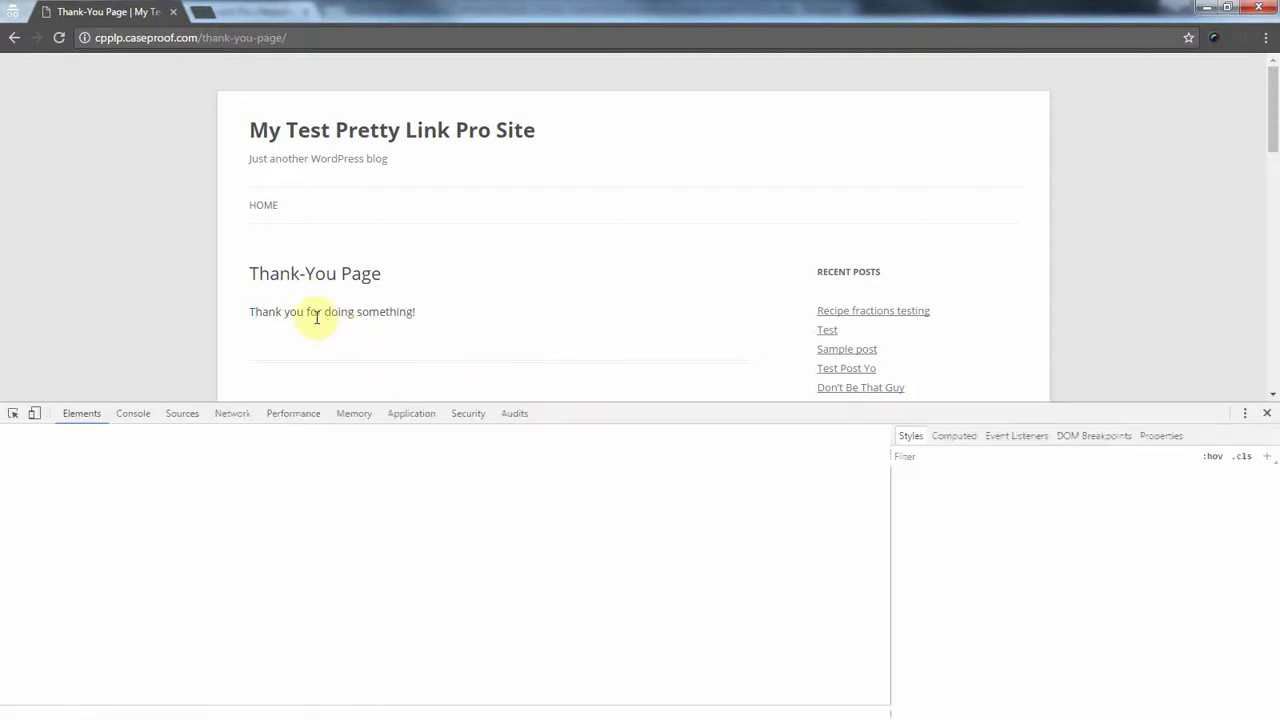
scroll(160, 645, "down", 3)
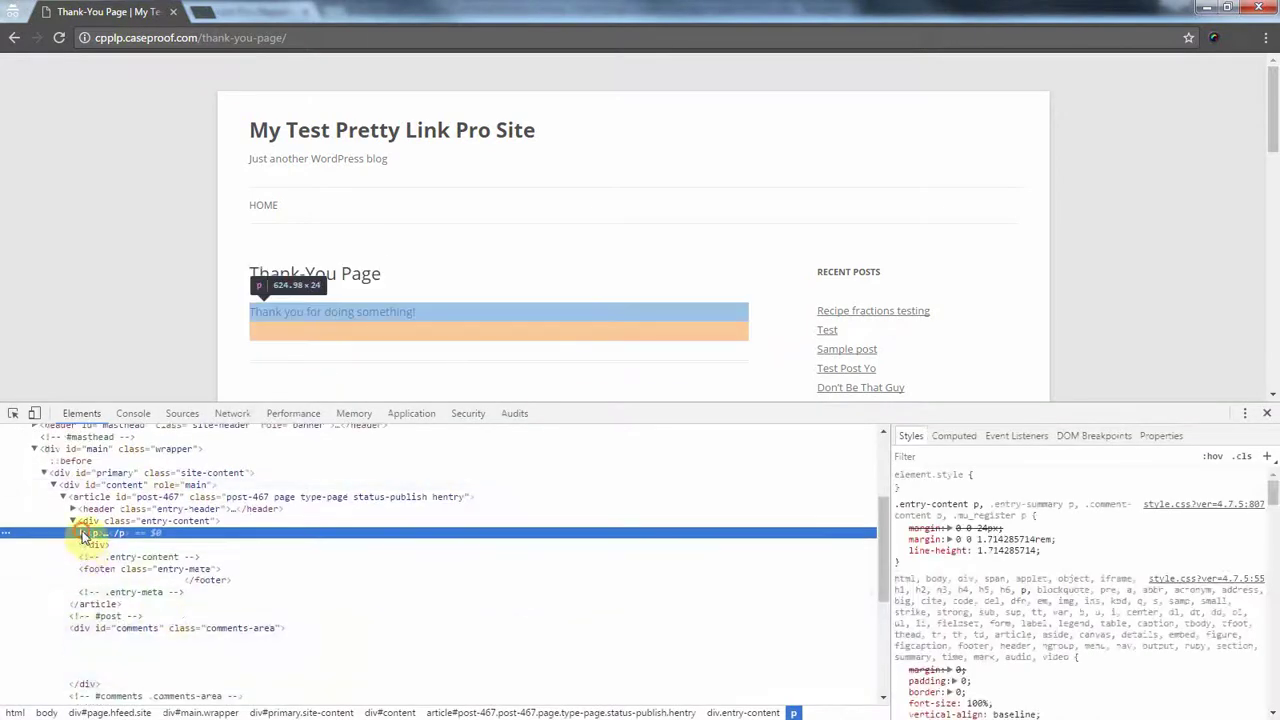
left_click(82, 532)
left_click(110, 572)
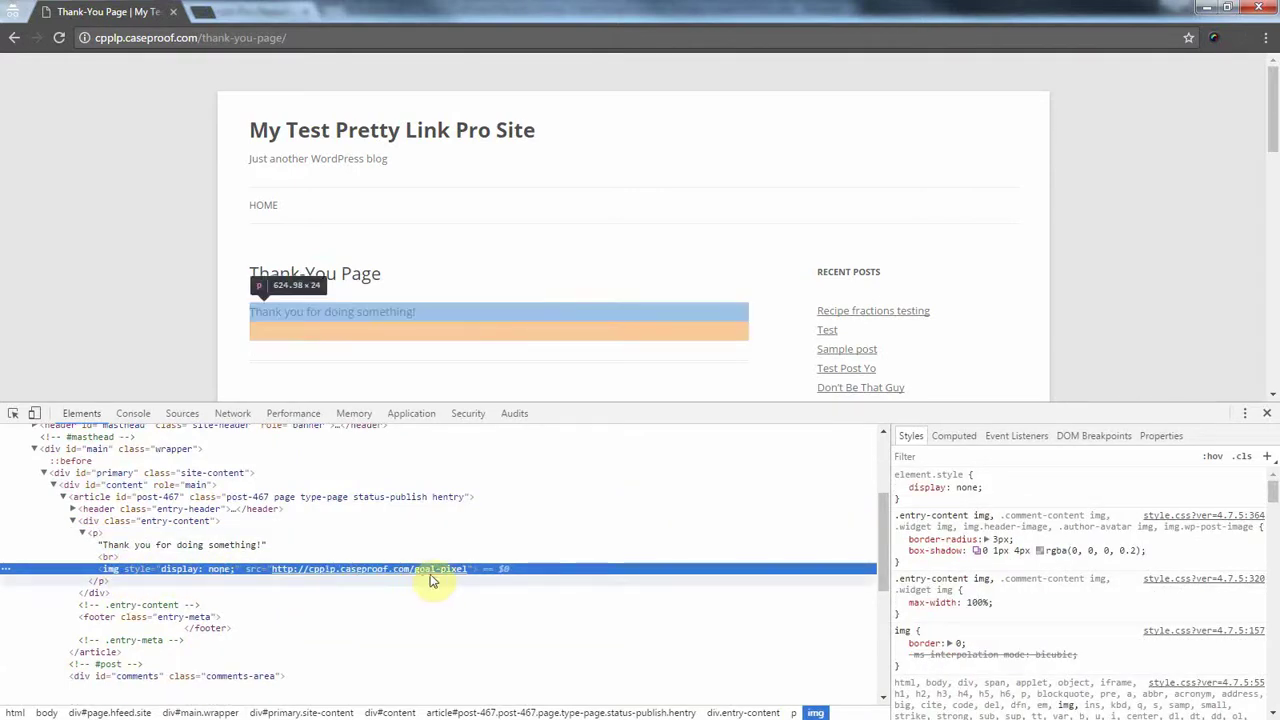
left_click(1267, 415)
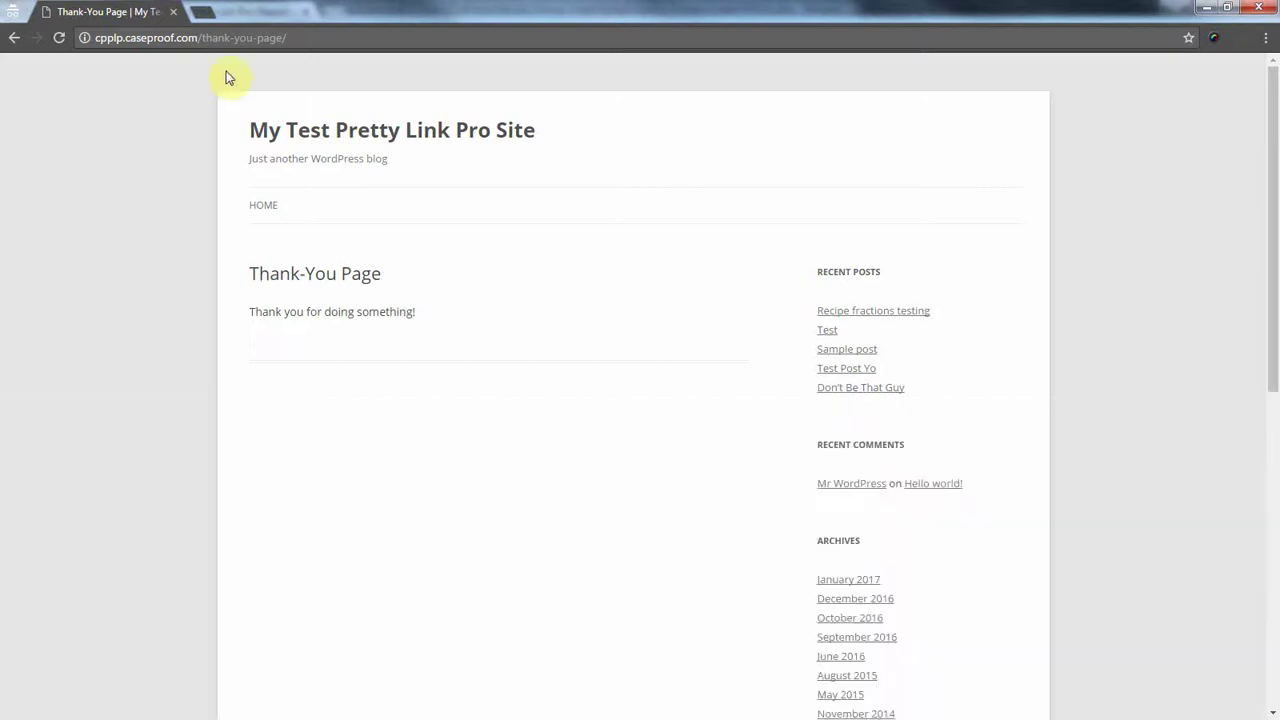
left_click(174, 13)
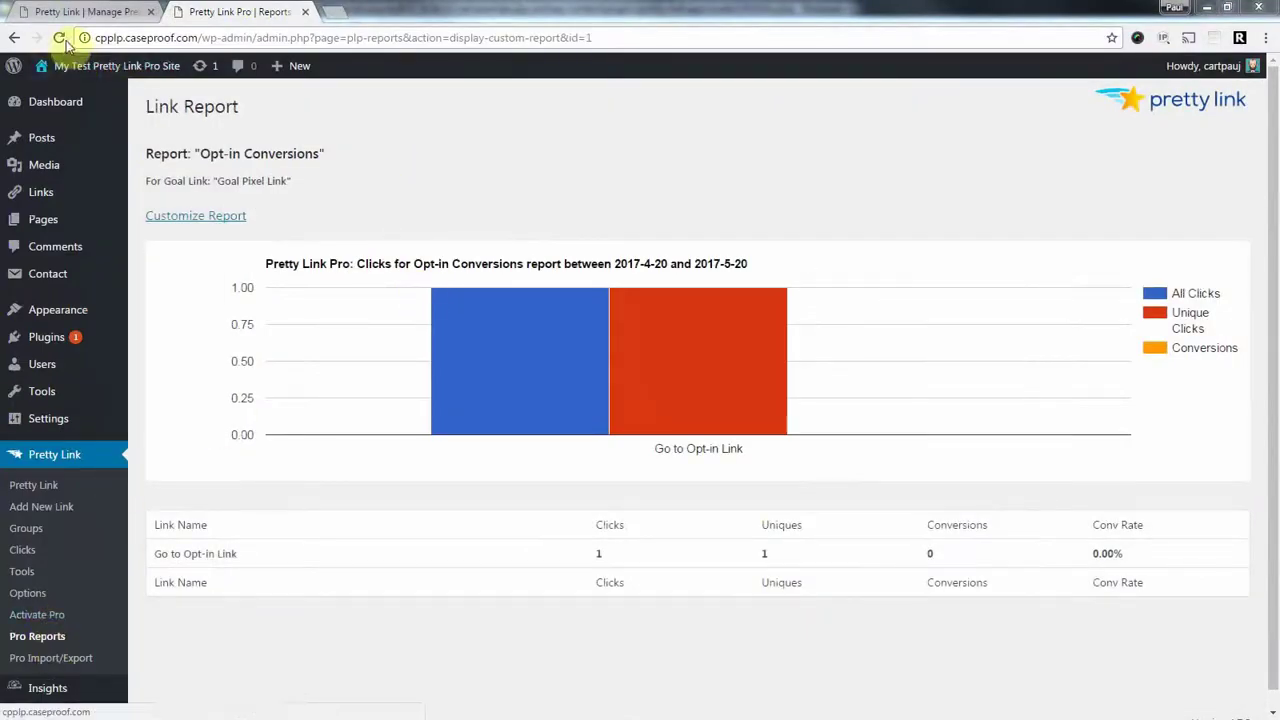
Step: Reload the report to confirm 1 conversion and a 100.00% rate for Go to Opt-in Link
left_click(52, 638)
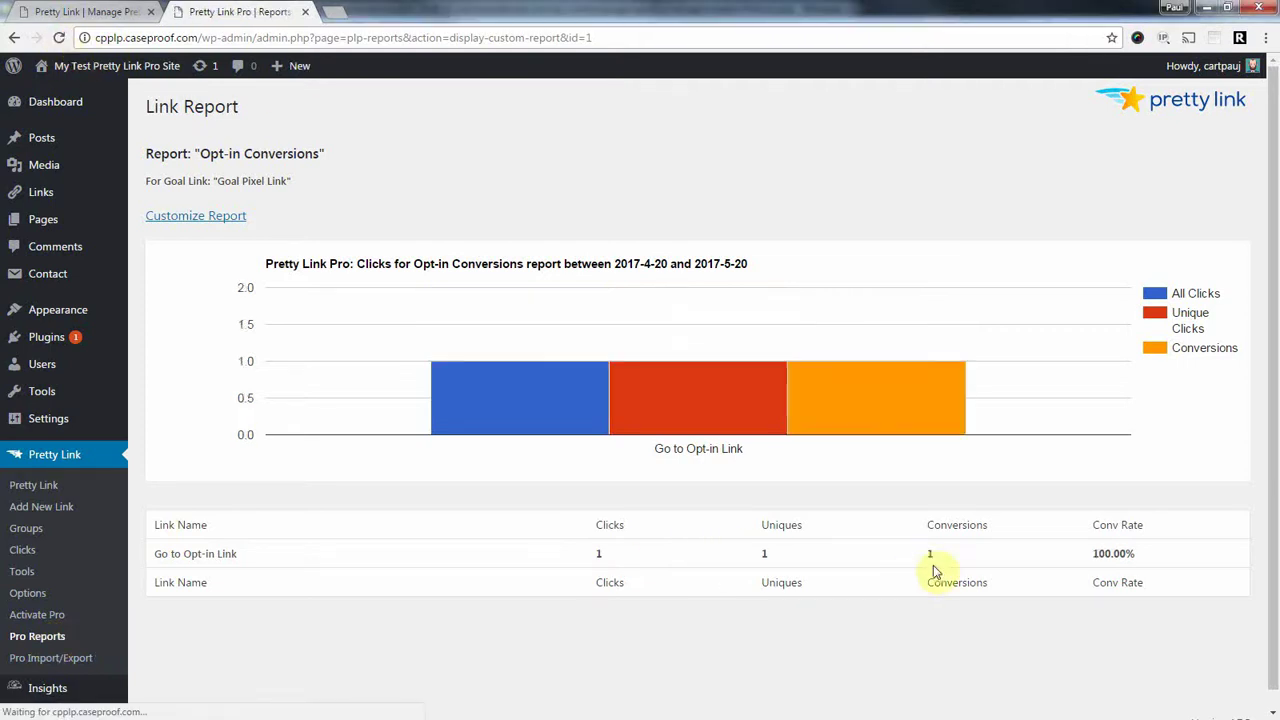
double_click(929, 554)
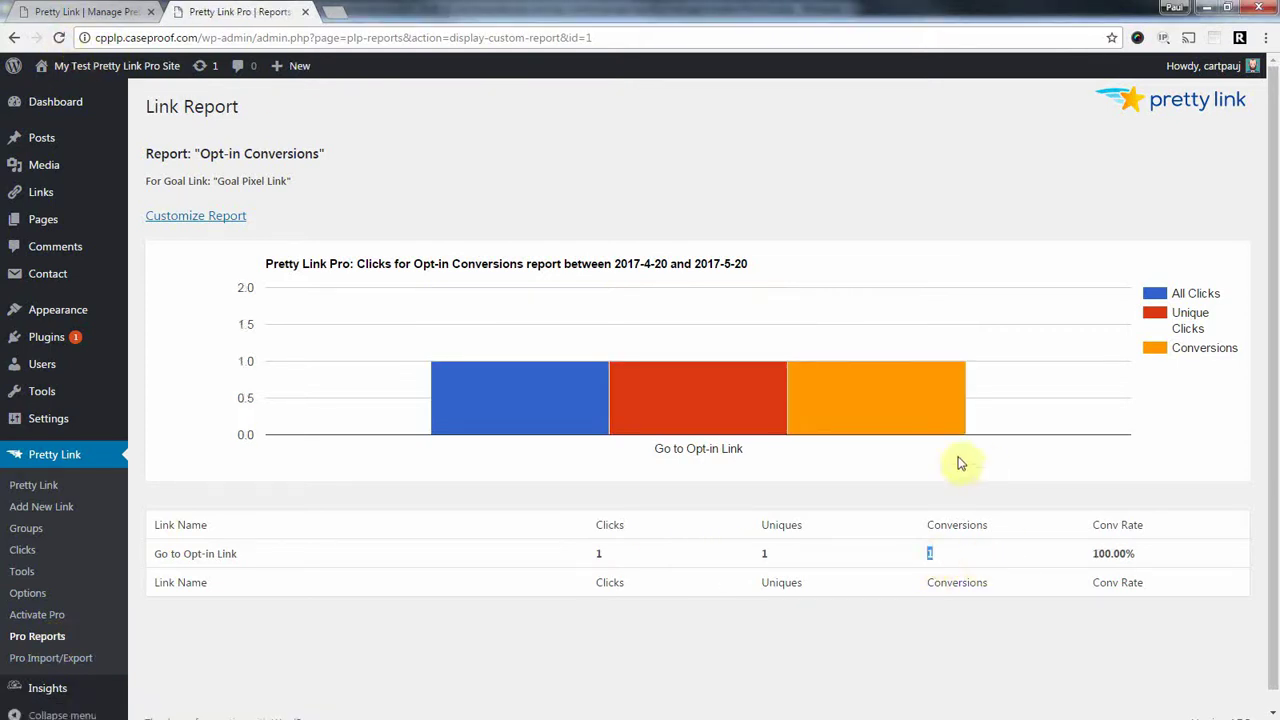
mouse_move(524, 393)
left_click(782, 199)
triple_click(657, 186)
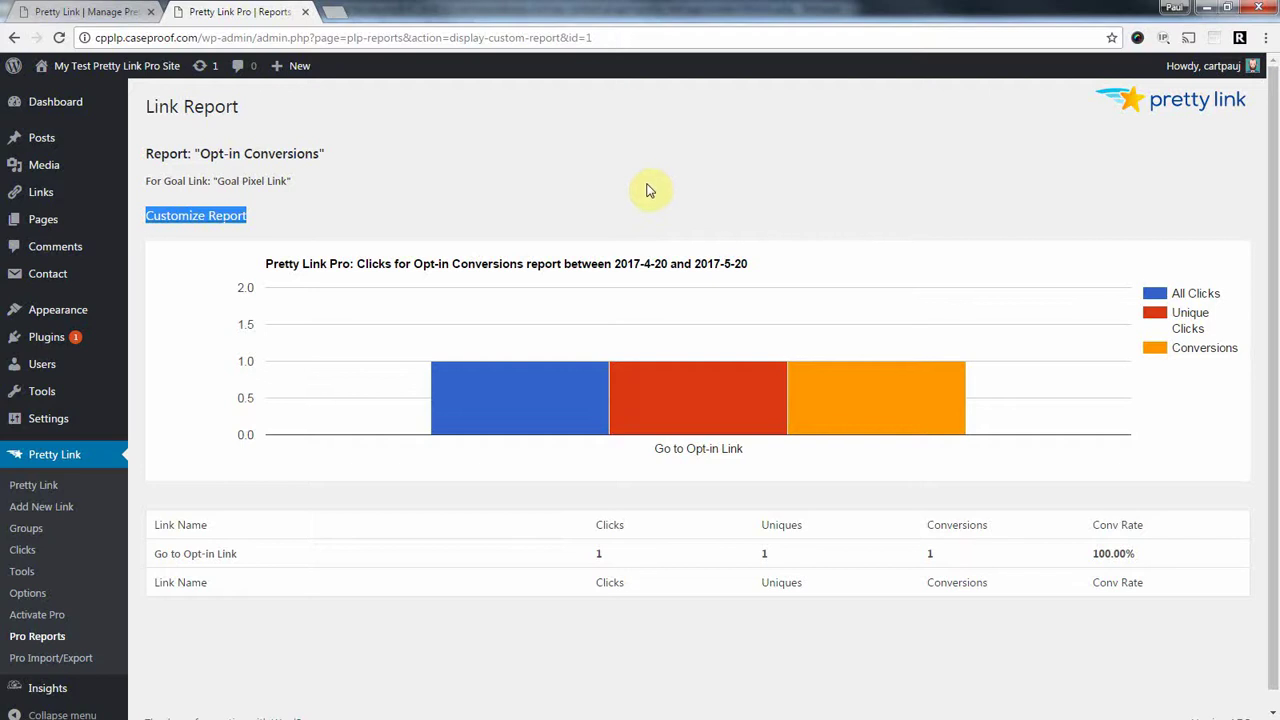
left_click(648, 190)
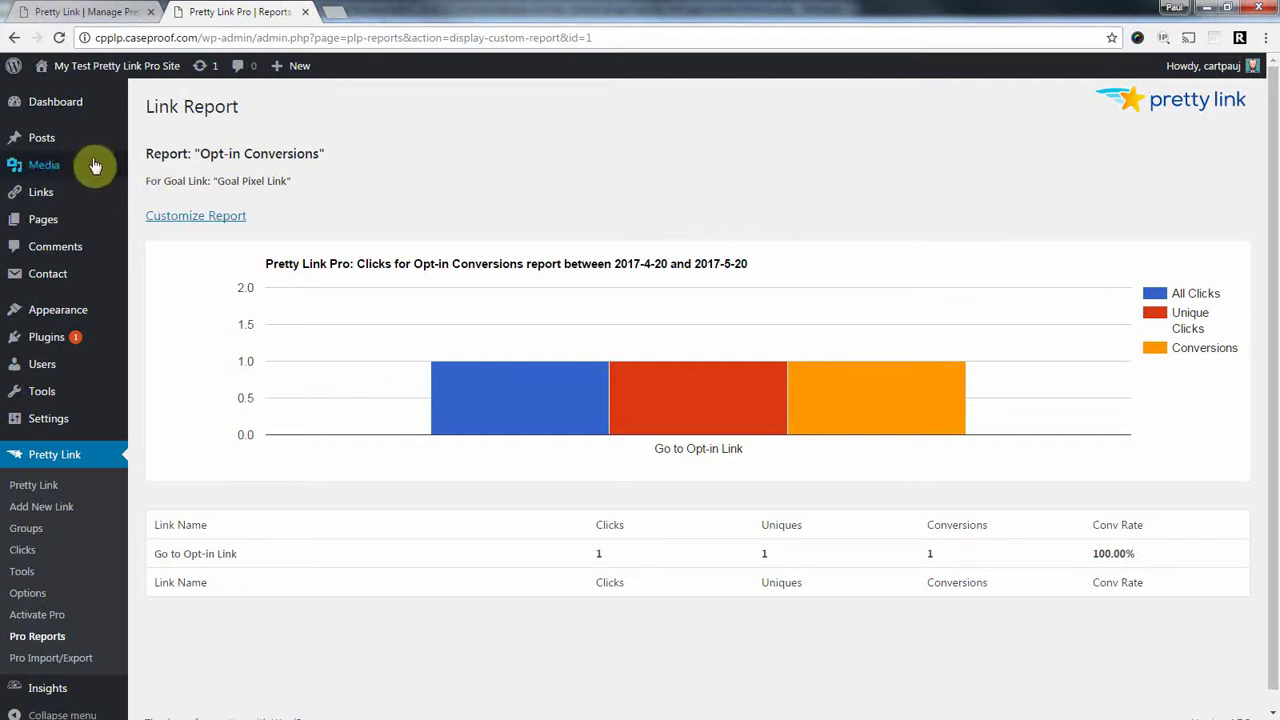
mouse_move(88, 150)
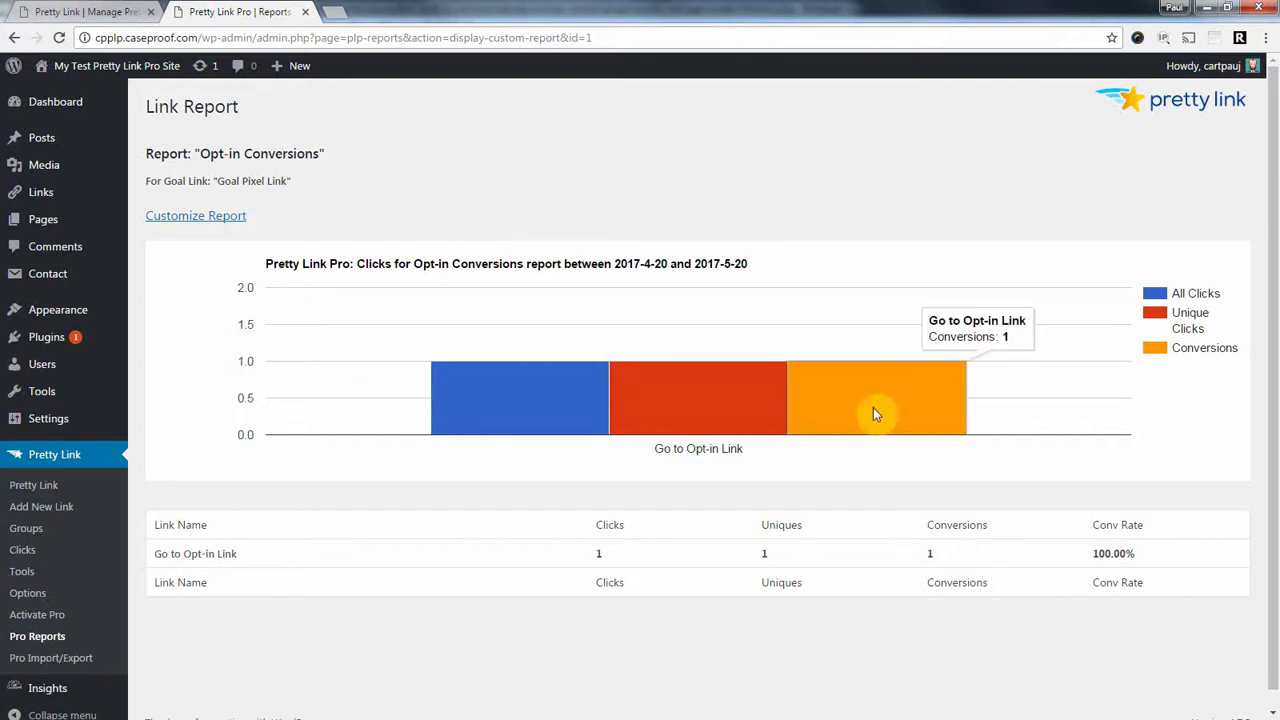
left_click(690, 189)
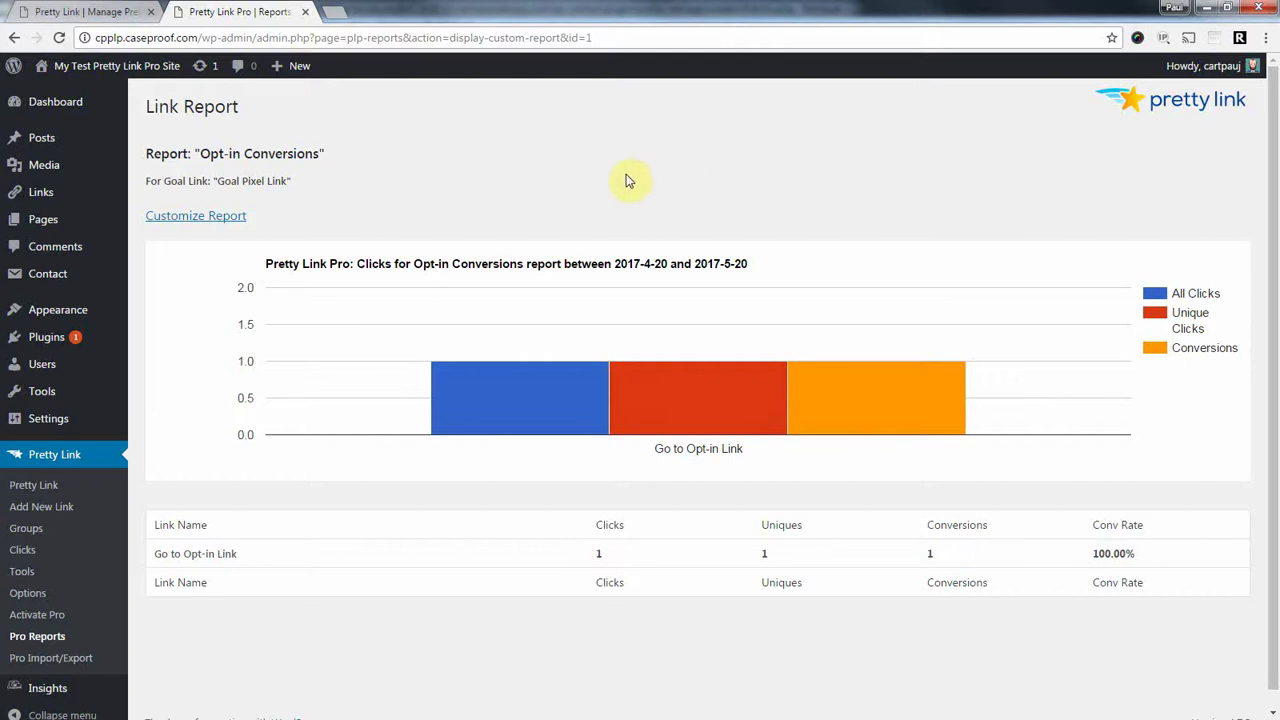